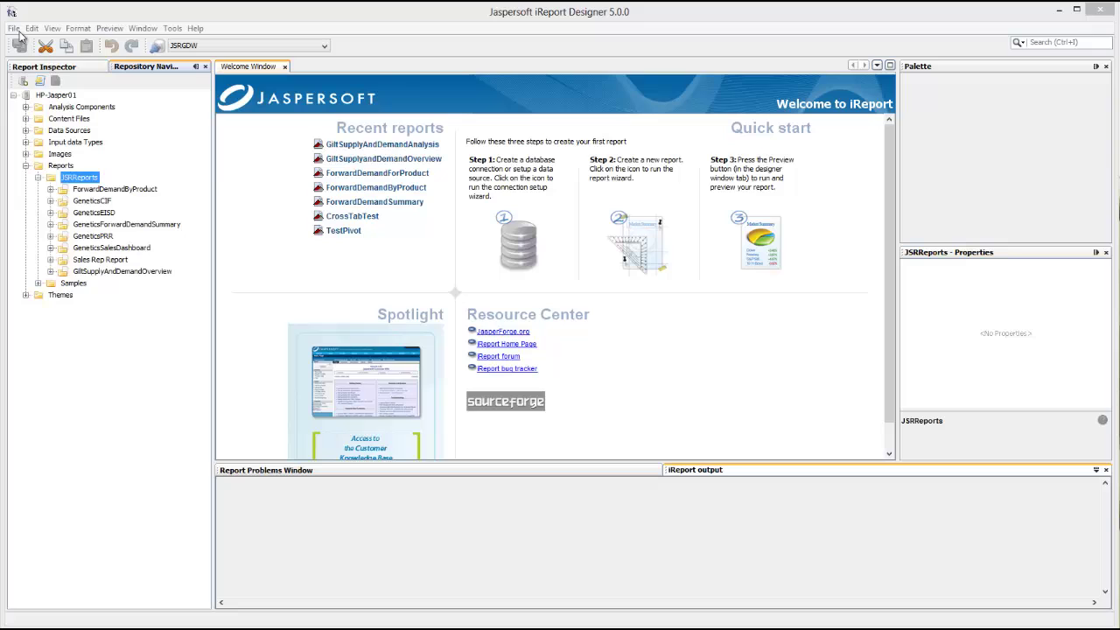
Step: Start a new file and pick the Blank A4 Landscape report template
left_click(14, 28)
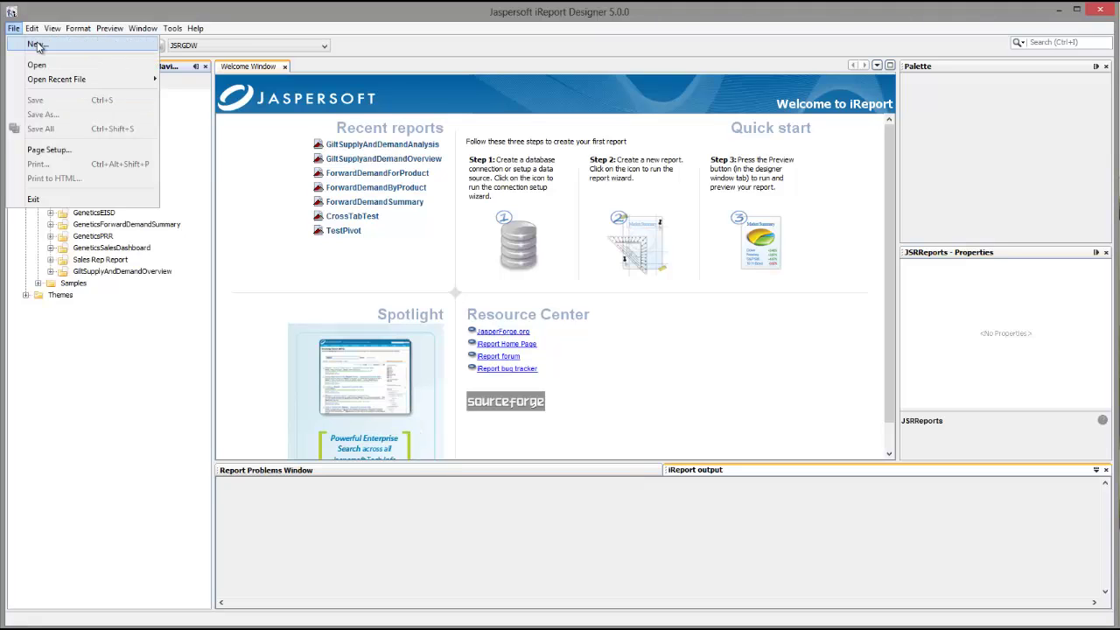
left_click(38, 46)
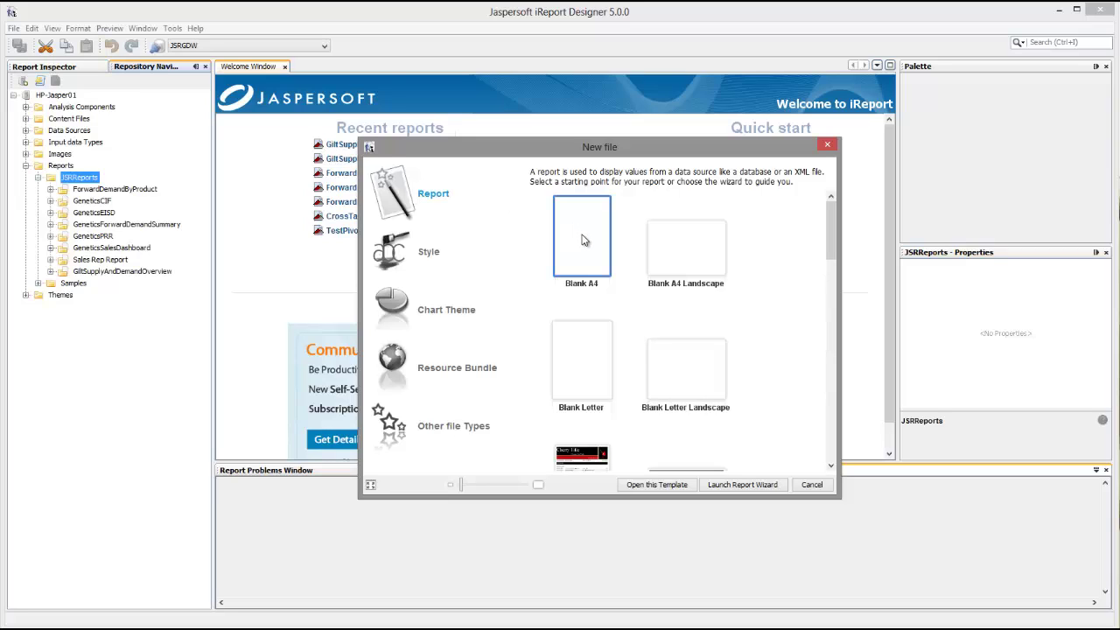
left_click(673, 254)
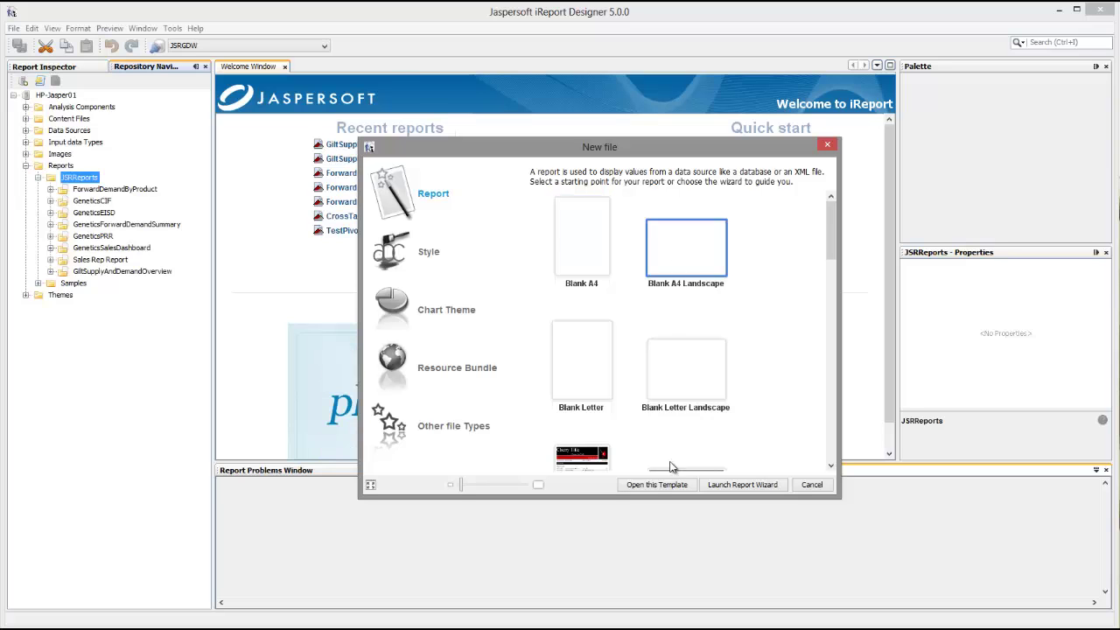
Step: Name the landscape report SampleReport and finish the wizard to generate it
left_click(655, 485)
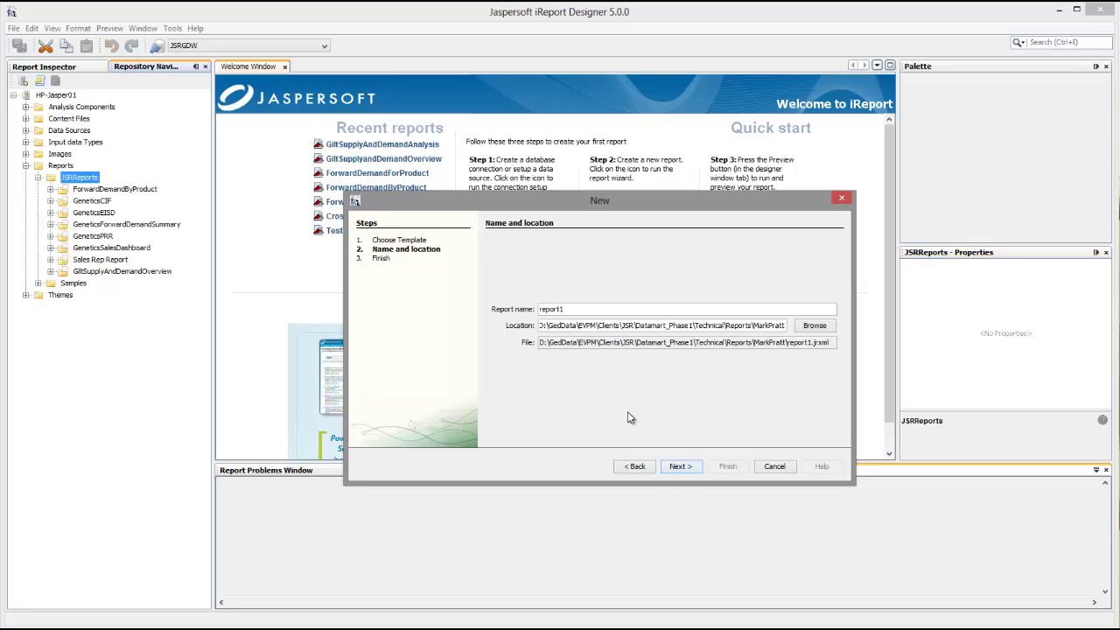
key("BackSpace")
key("BackSpace")
key("BackSpace")
key("BackSpace")
key("BackSpace")
key("BackSpace")
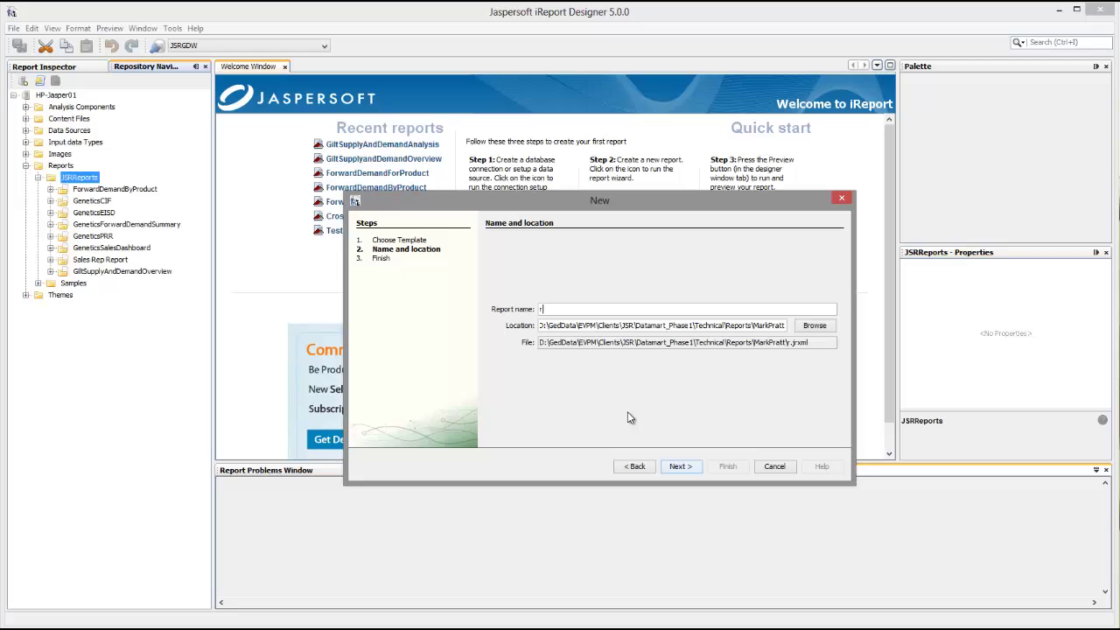
key("BackSpace")
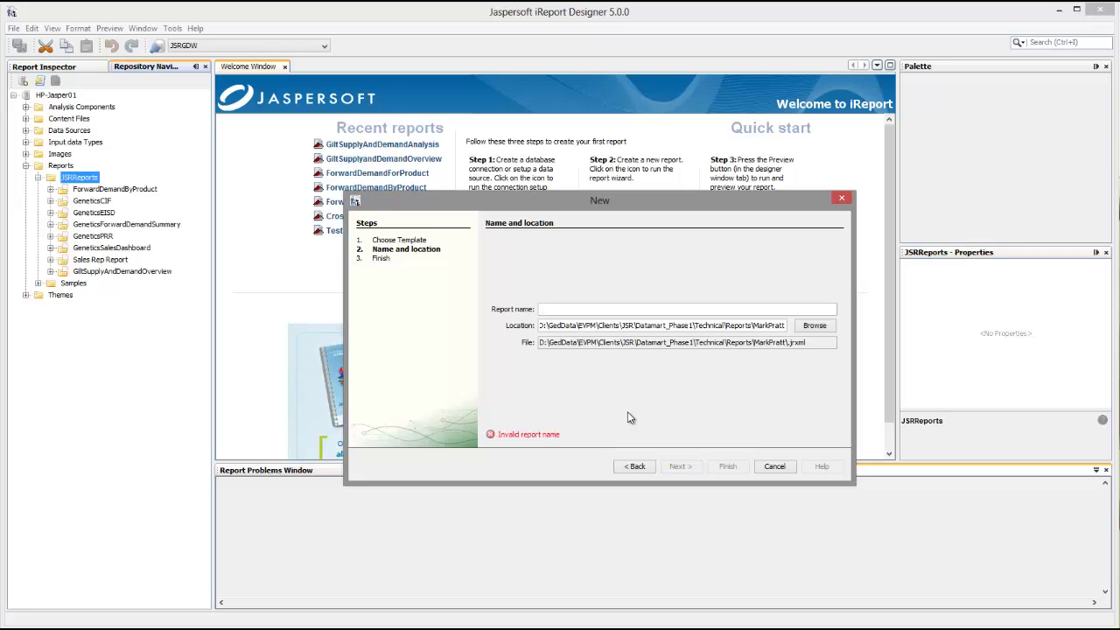
type("Sample")
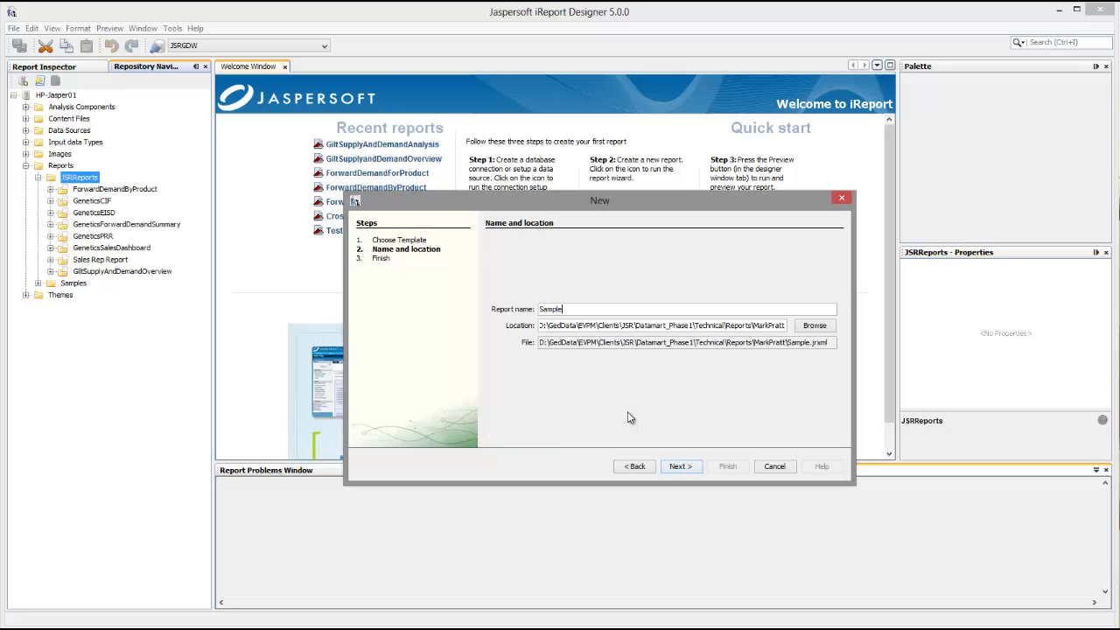
type("Report")
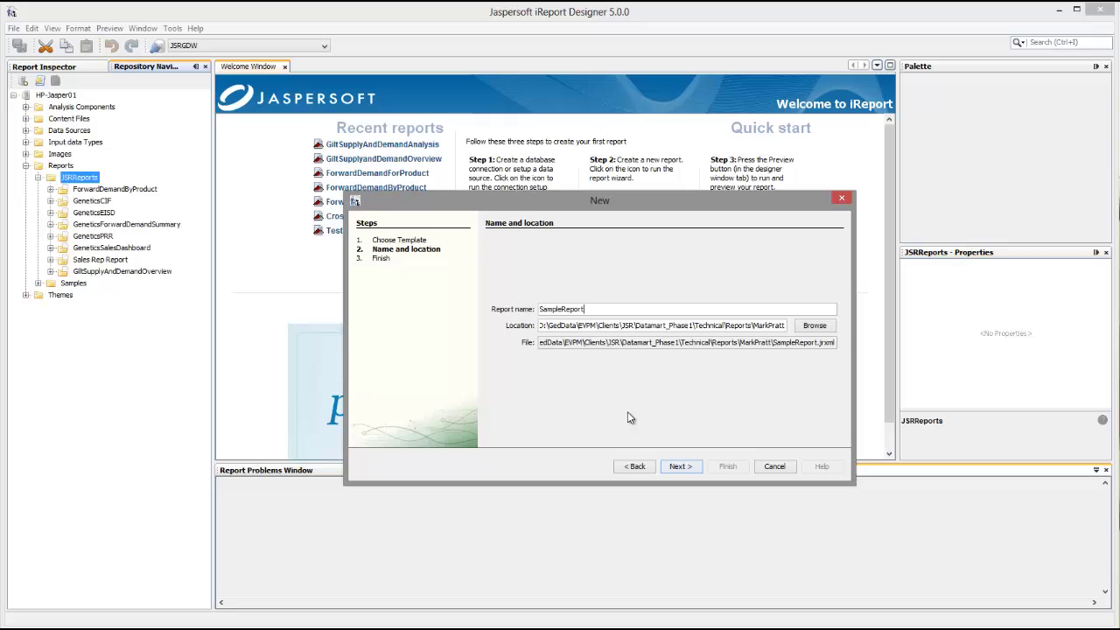
left_click(679, 466)
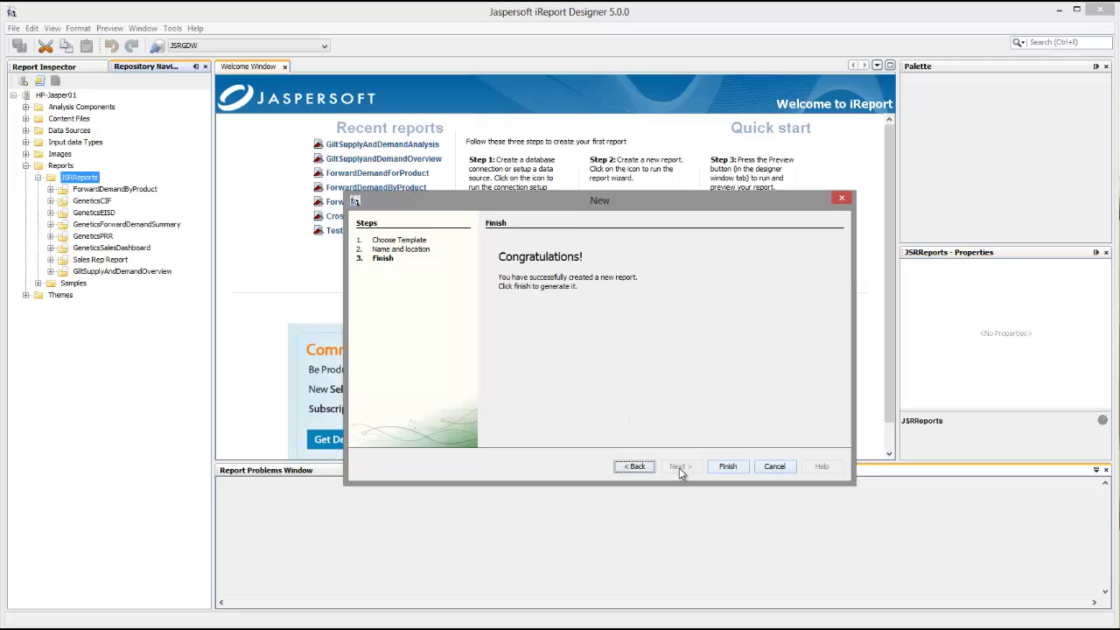
left_click(727, 466)
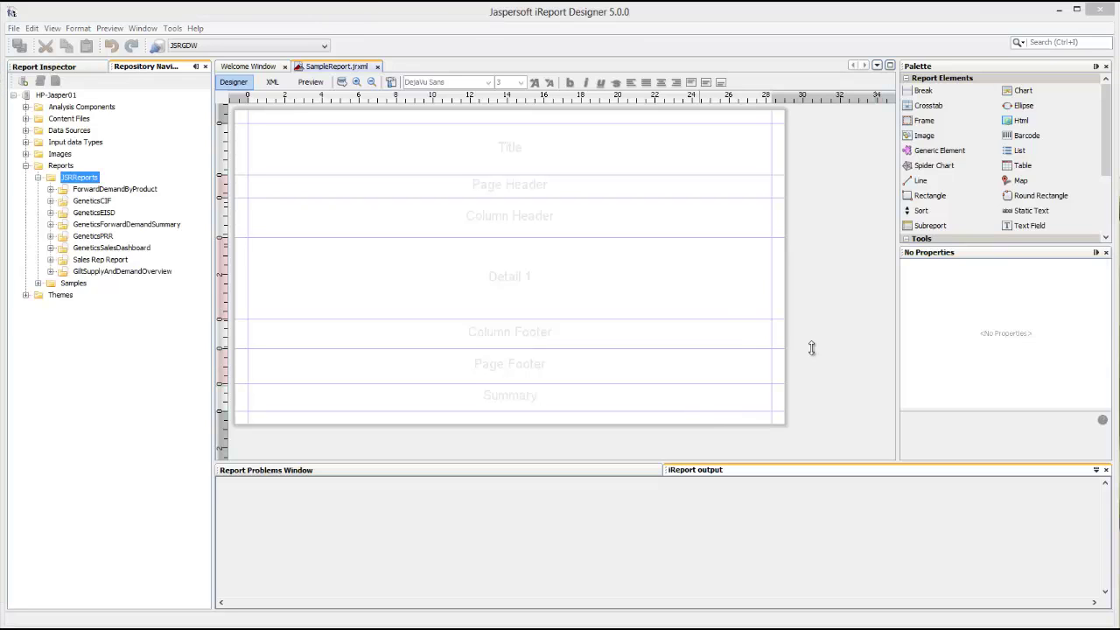
Step: Show the Report Inspector tree, expanding and collapsing the Parameters list
left_click(57, 67)
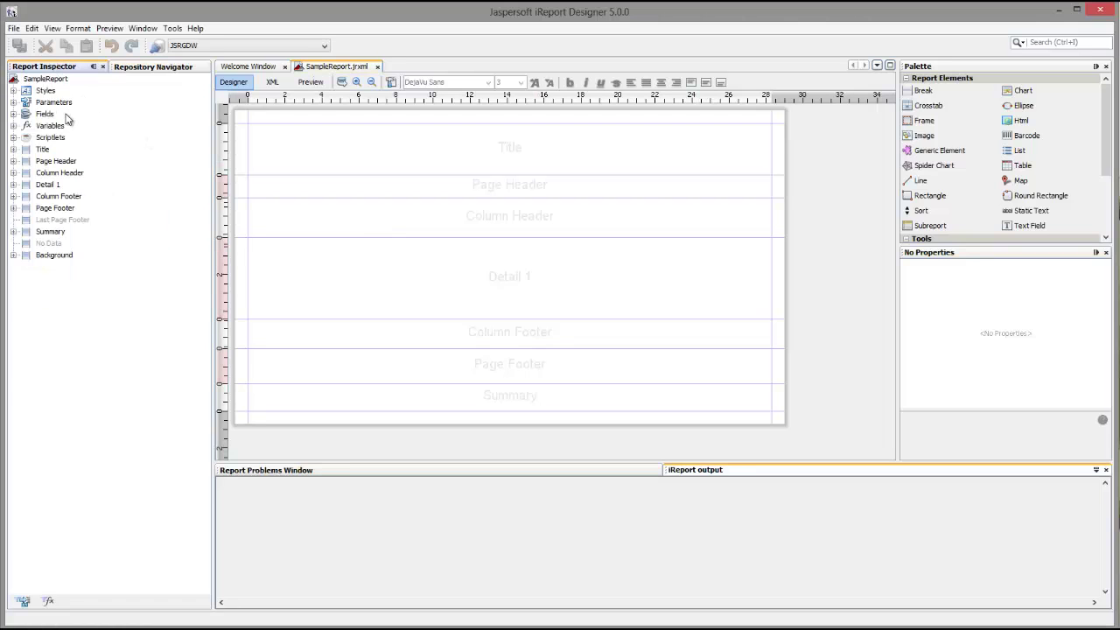
left_click(14, 102)
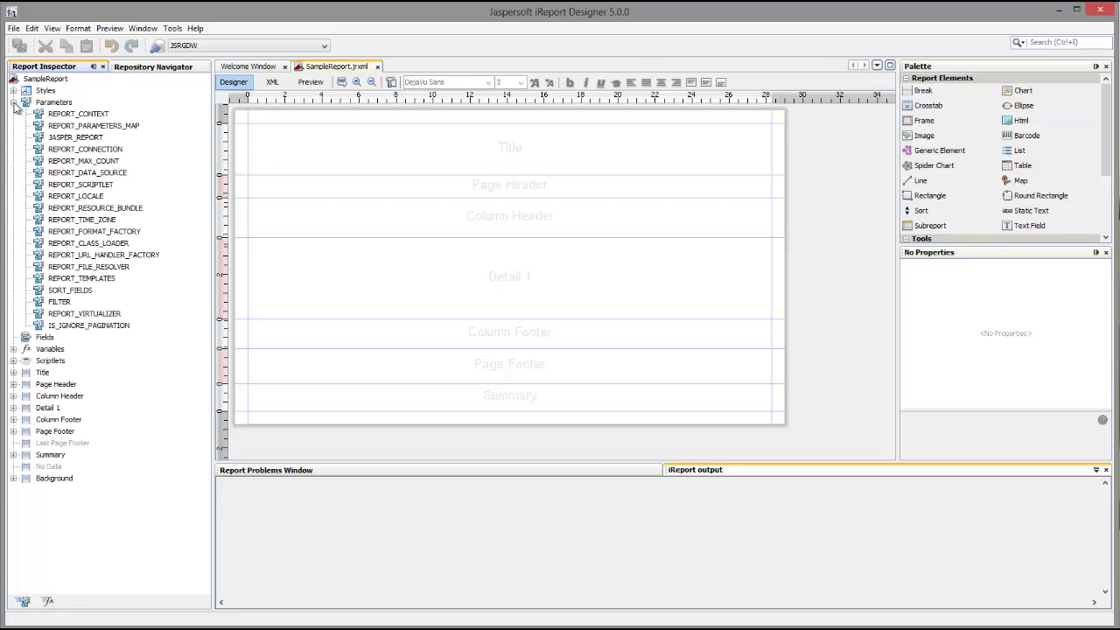
left_click(14, 102)
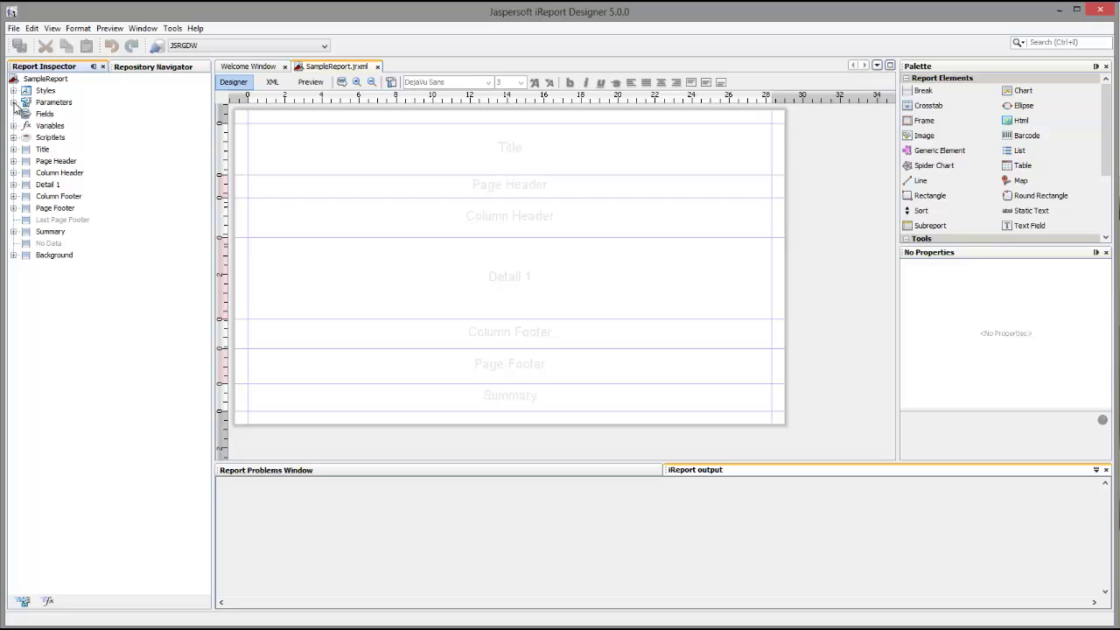
Step: Paste the SQL report query providing pdStockCode, pdDescription, ForecastQty and DeliveredQty, and confirm
left_click(342, 82)
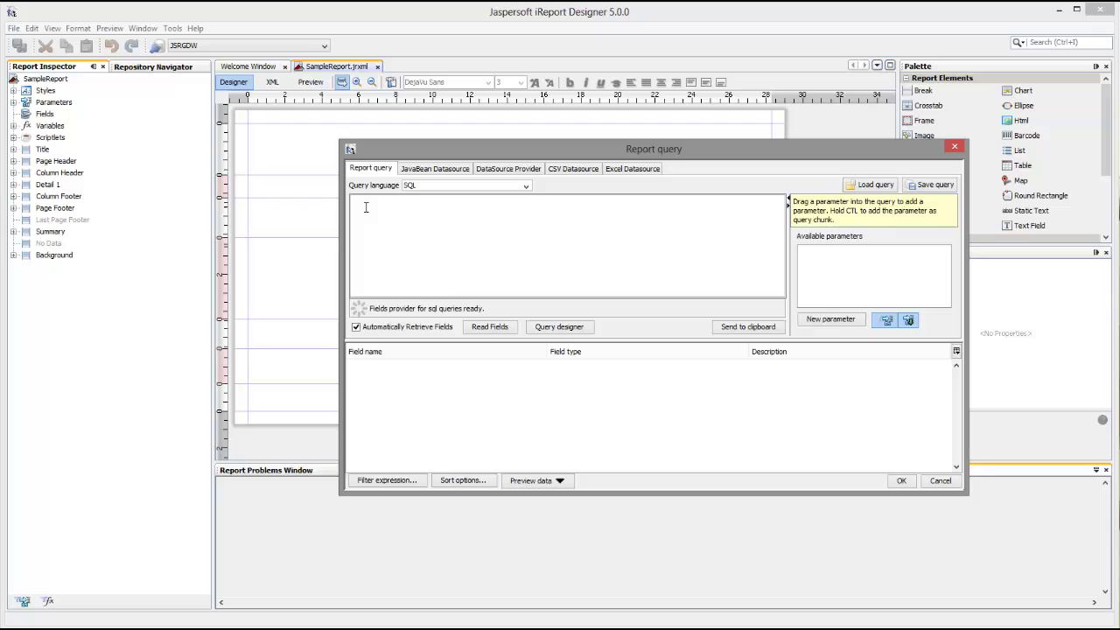
key("ctrl+v")
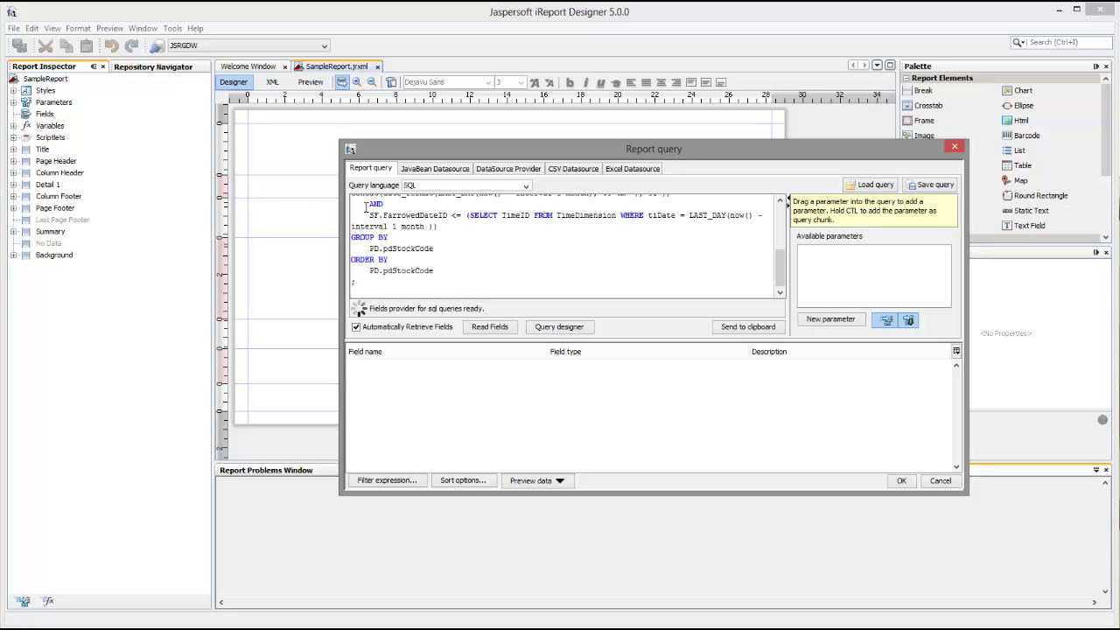
scroll(454, 256, "up", 1)
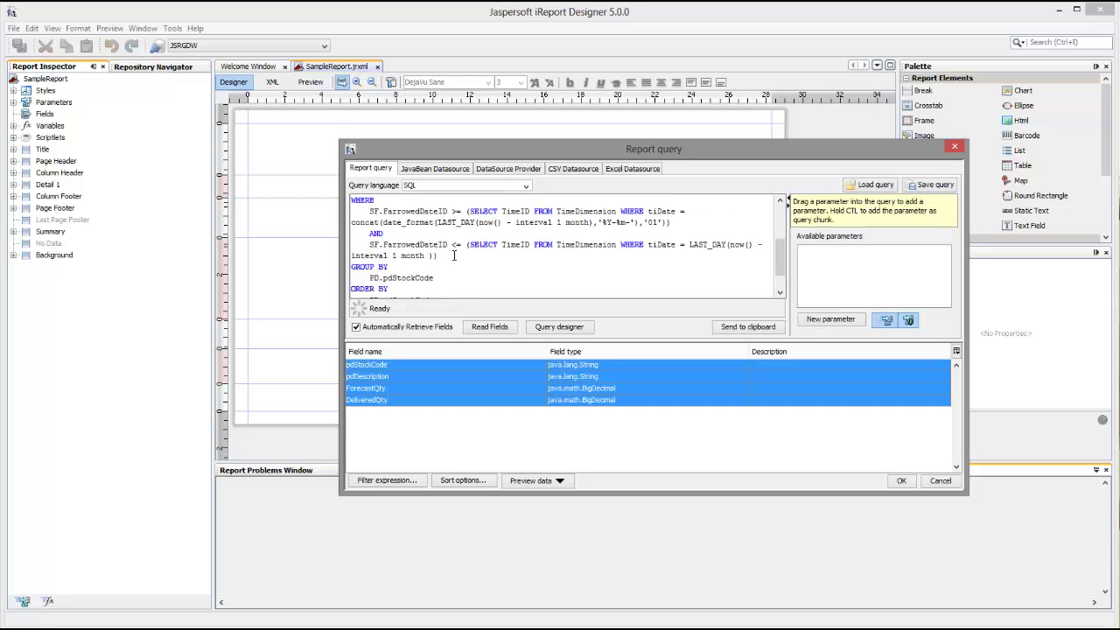
scroll(454, 255, "up", 1)
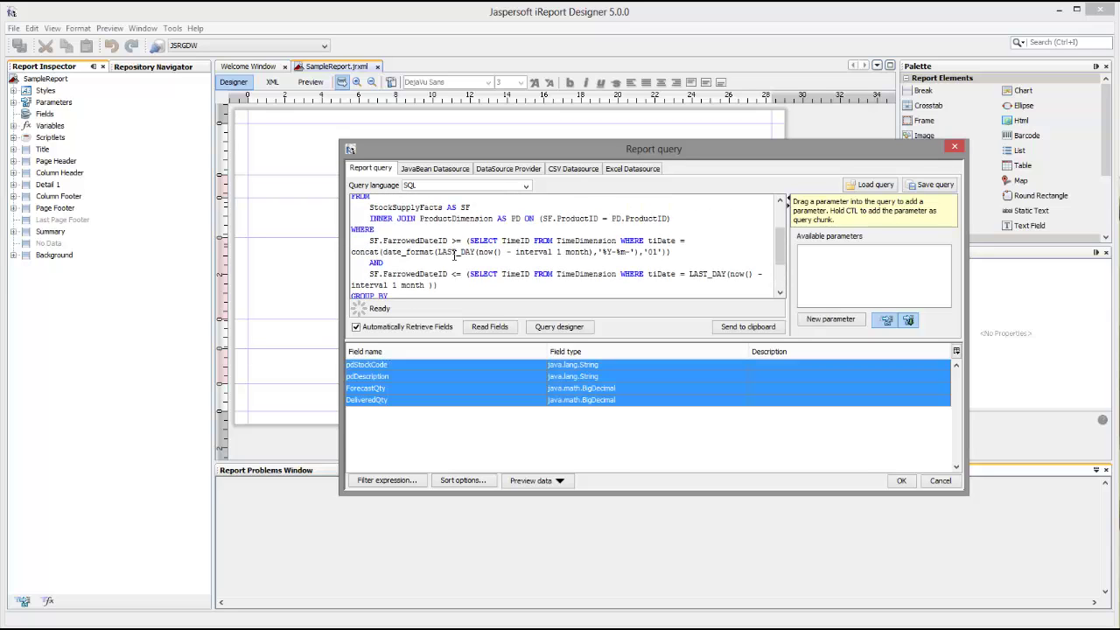
left_click(900, 481)
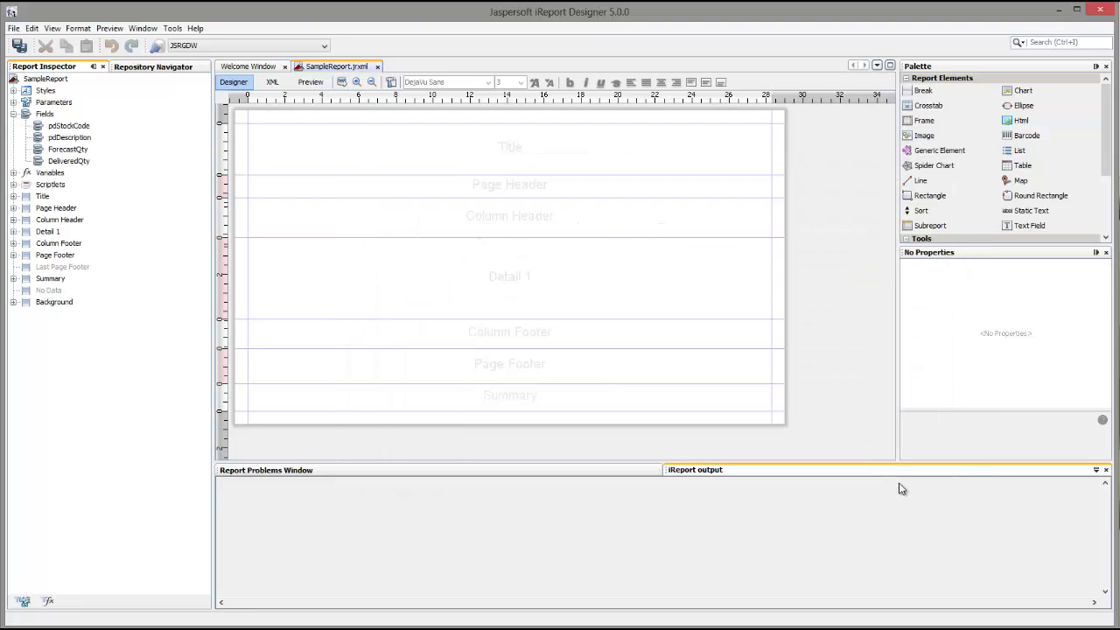
left_click(68, 127)
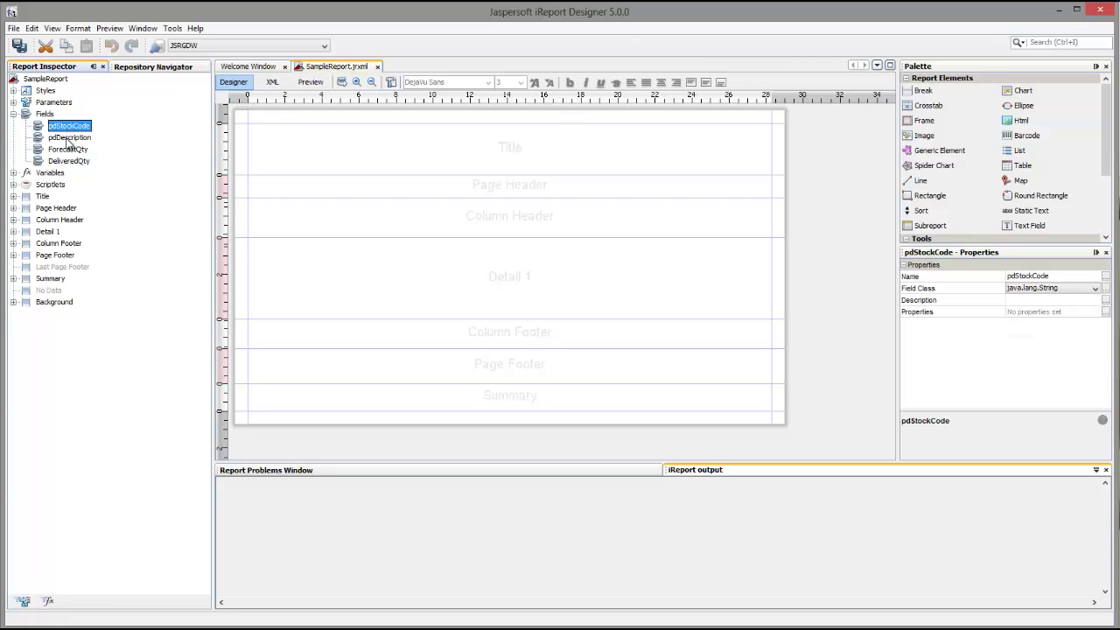
left_click(68, 140)
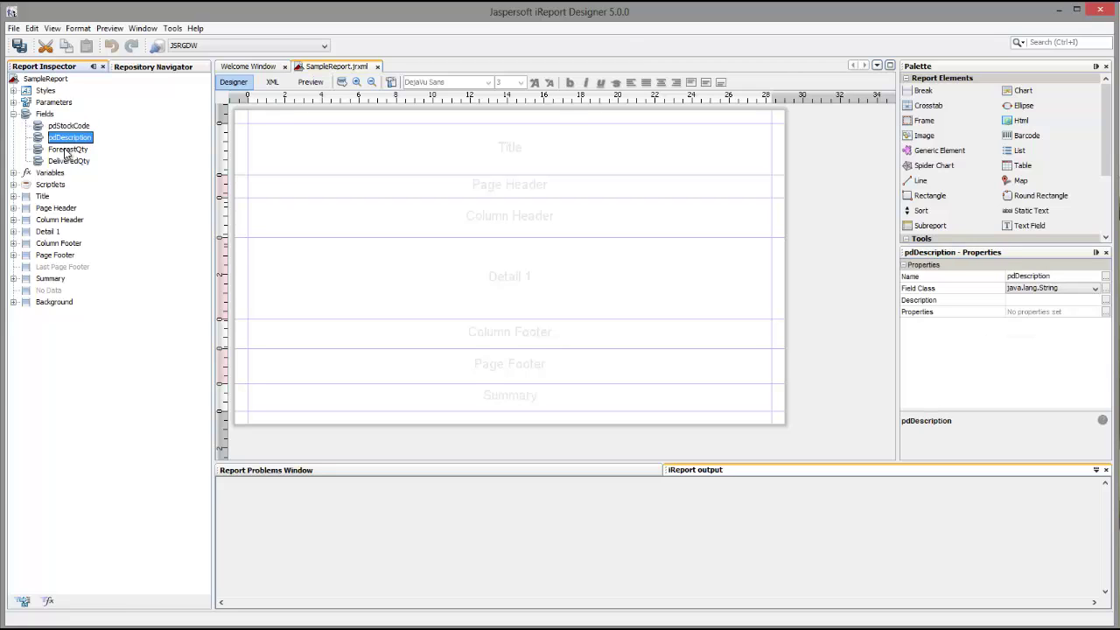
left_click(66, 149)
left_click(69, 161)
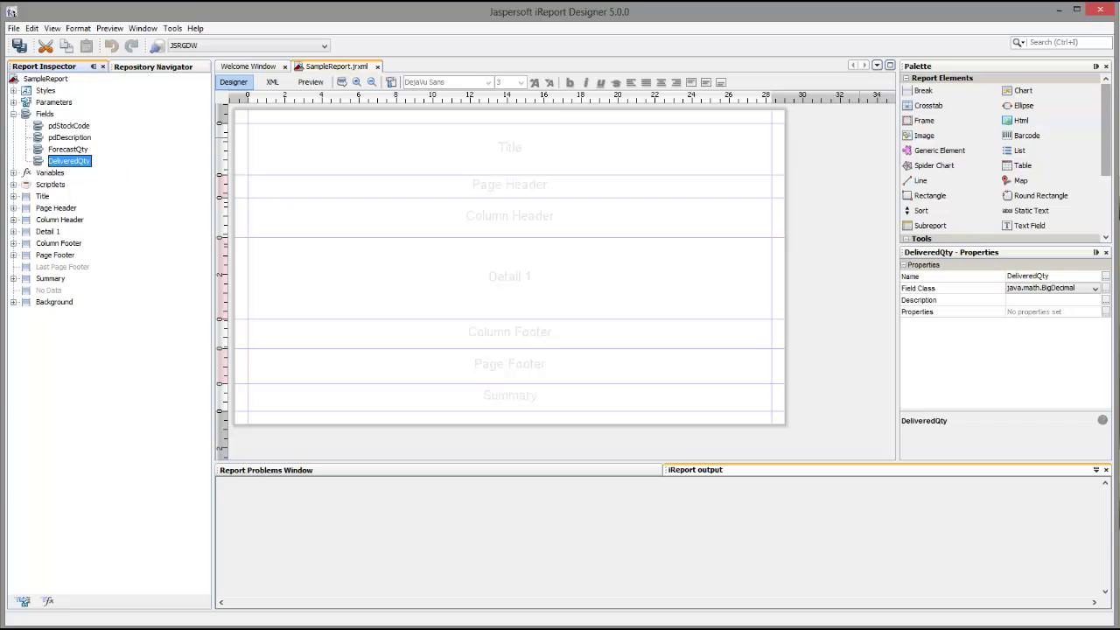
left_click(69, 126)
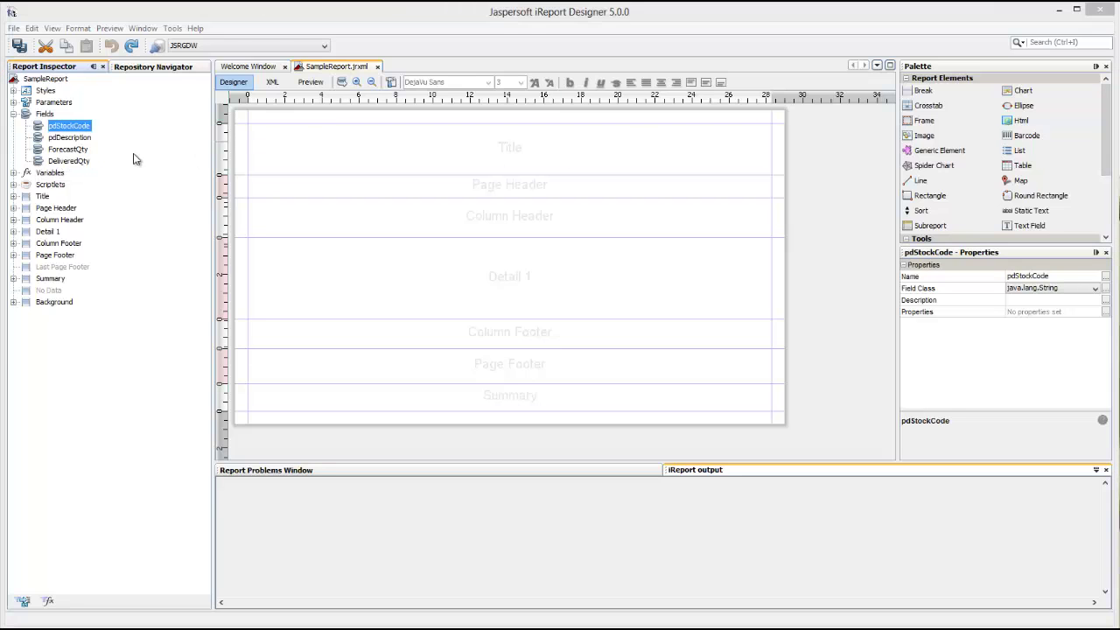
Step: Place pdStockCode, pdDescription, ForecastQty and DeliveredQty left to right across Detail 1
left_click_drag(63, 129, 269, 251)
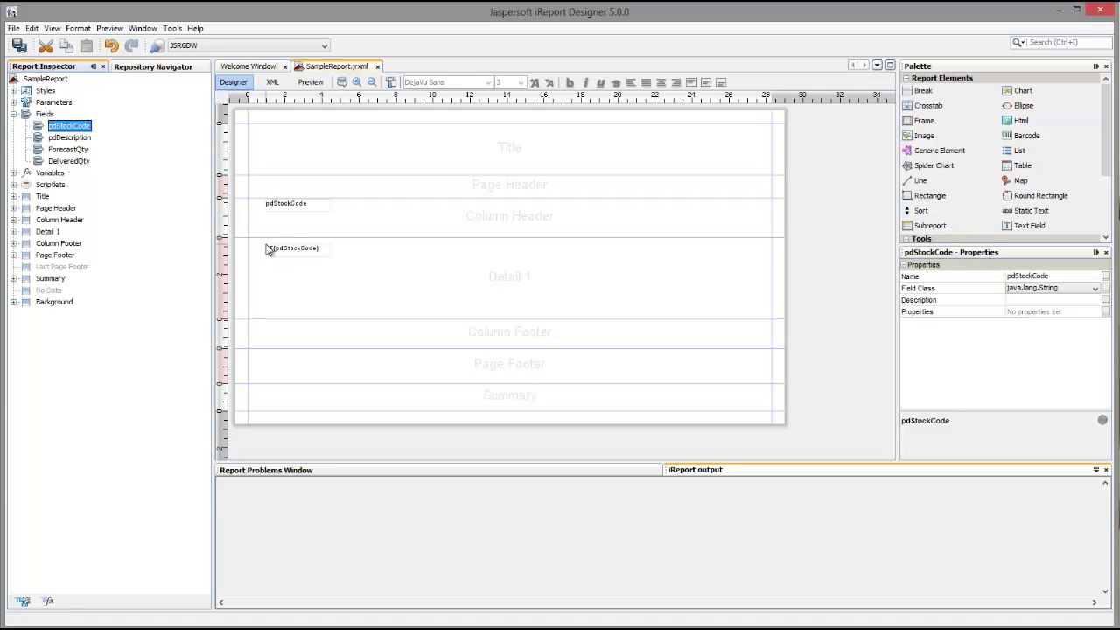
left_click(68, 139)
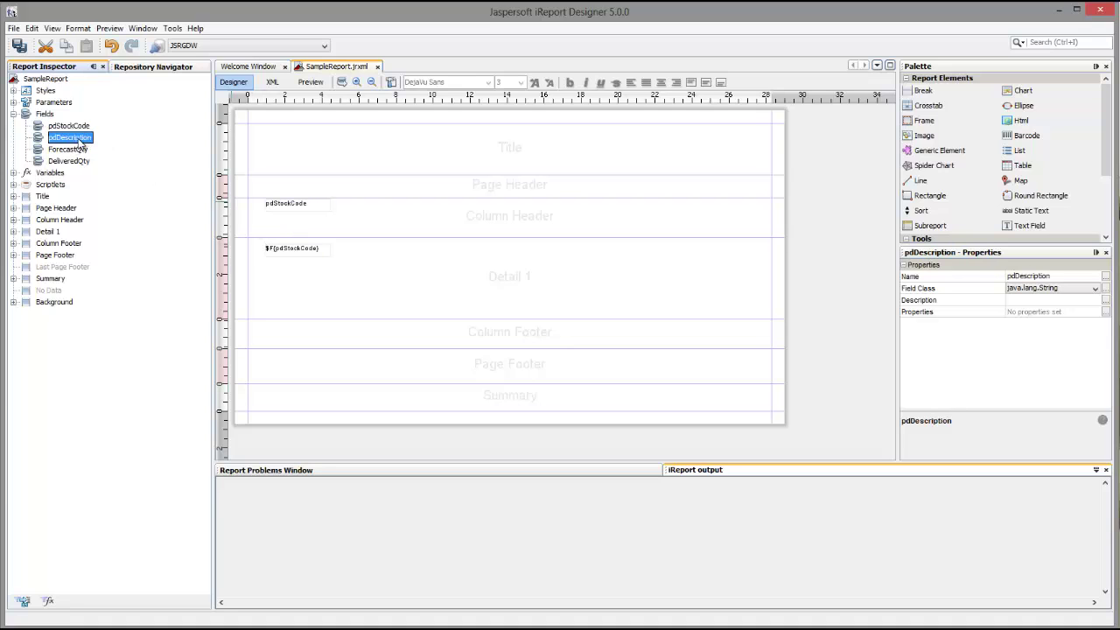
left_click_drag(68, 143, 363, 252)
left_click_drag(70, 150, 460, 254)
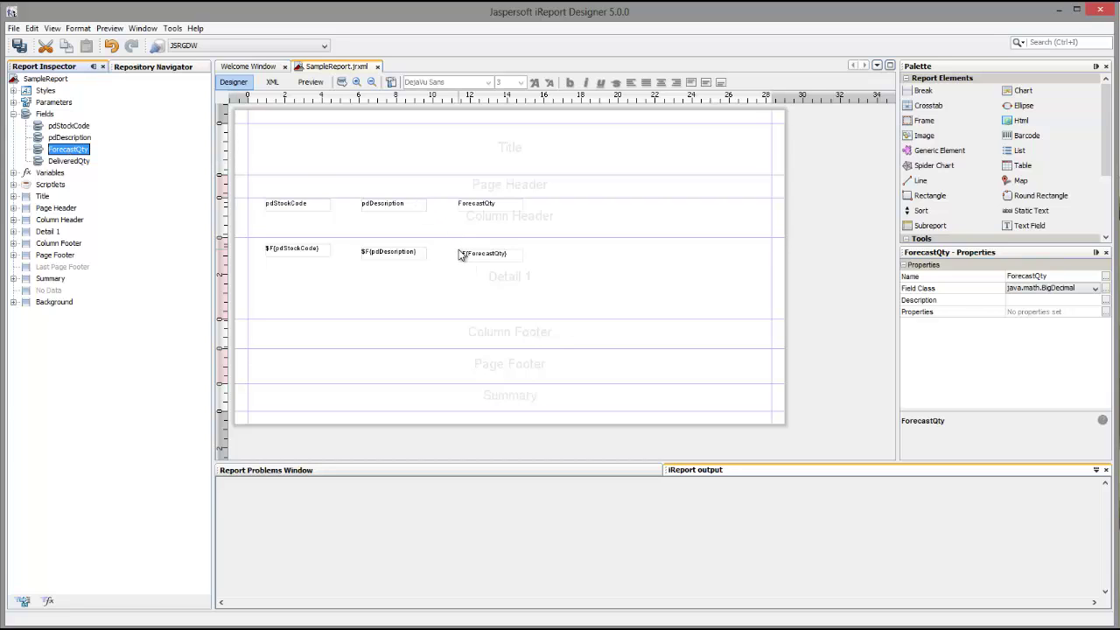
left_click(67, 164)
left_click_drag(67, 165, 573, 255)
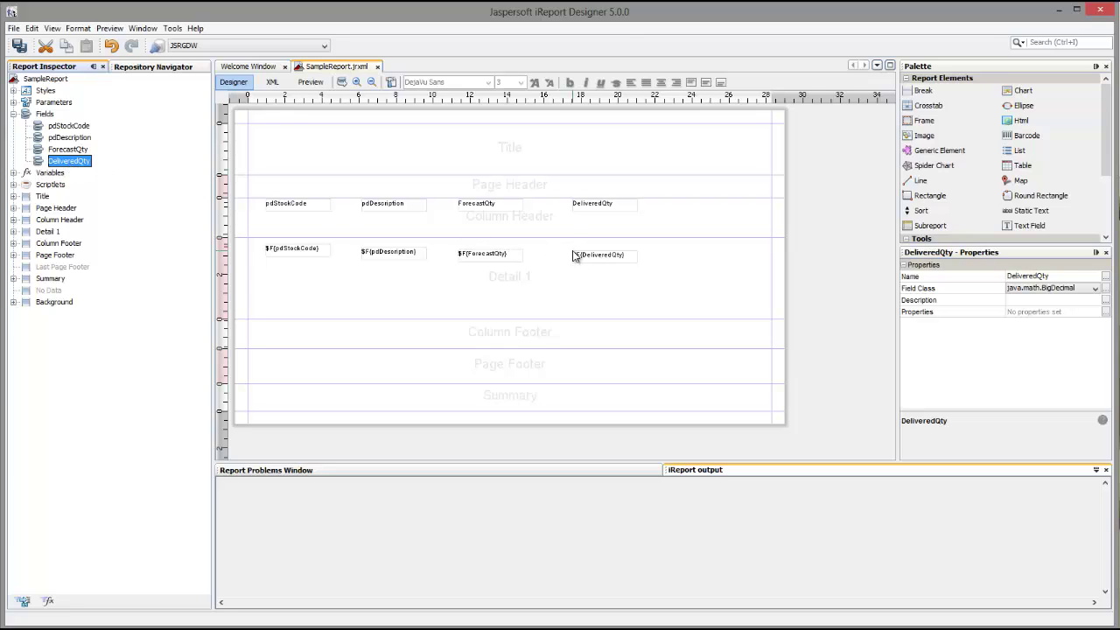
left_click(309, 82)
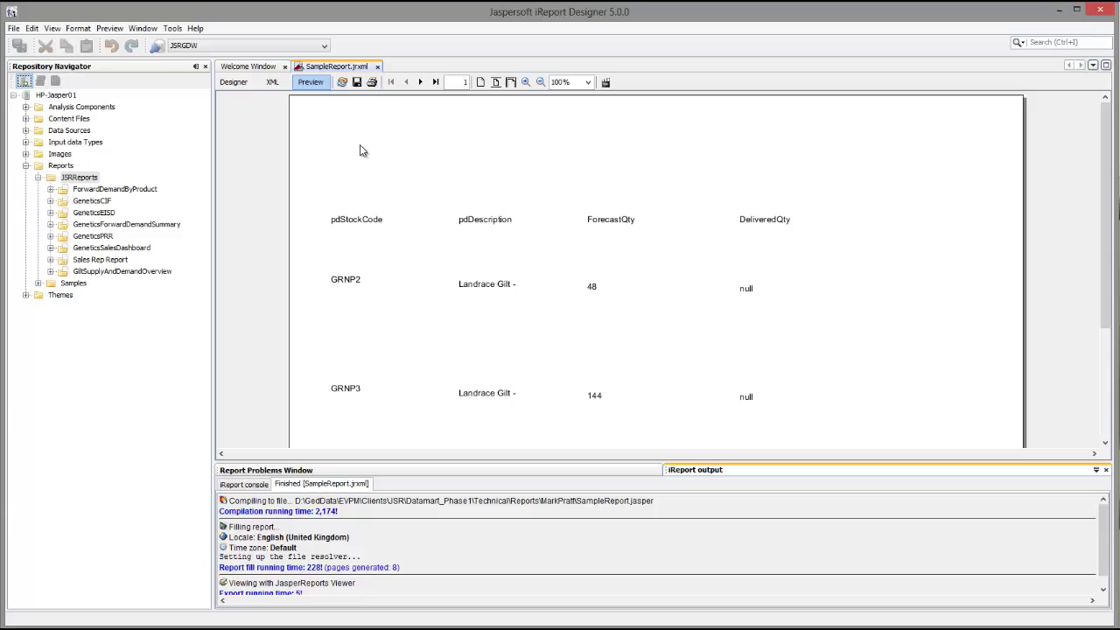
scroll(395, 193, "down", 3)
scroll(417, 213, "down", 3)
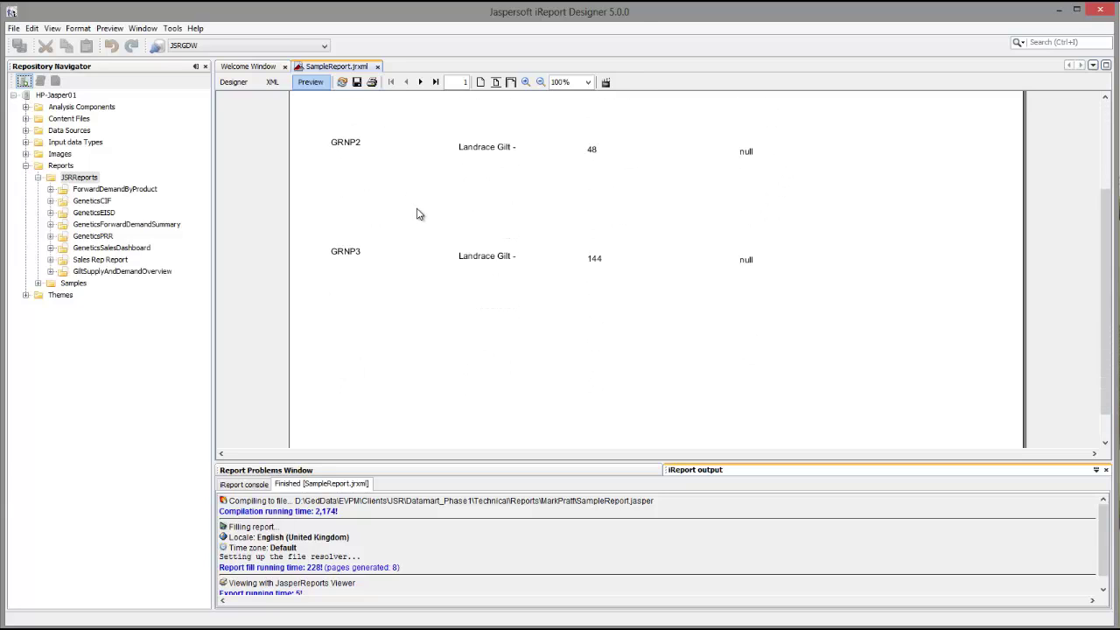
scroll(417, 213, "up", 2)
scroll(417, 214, "up", 2)
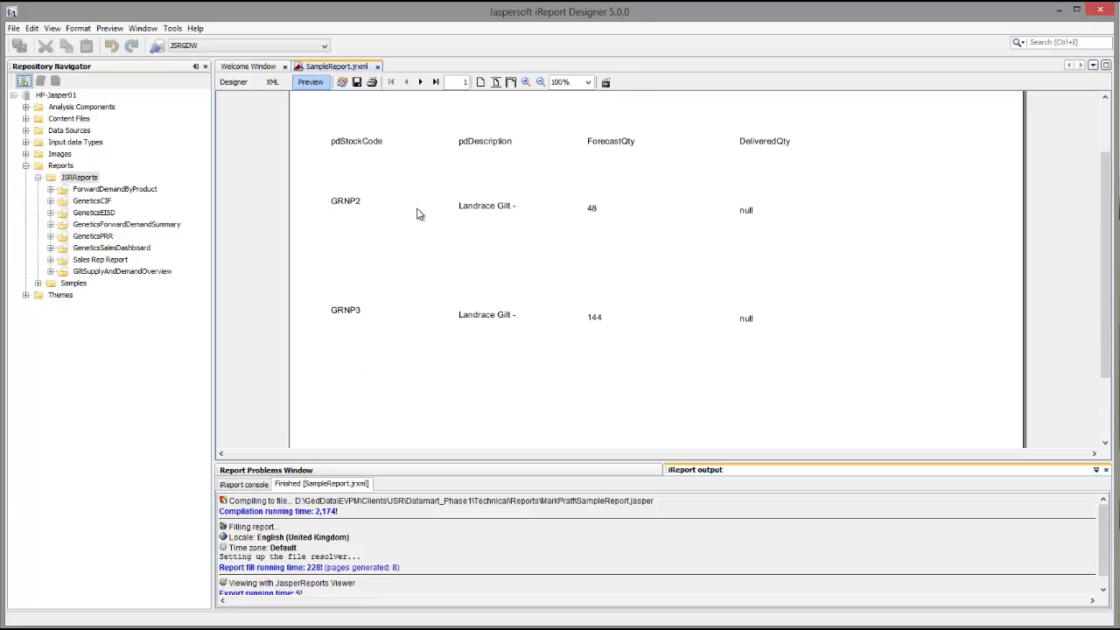
left_click(421, 82)
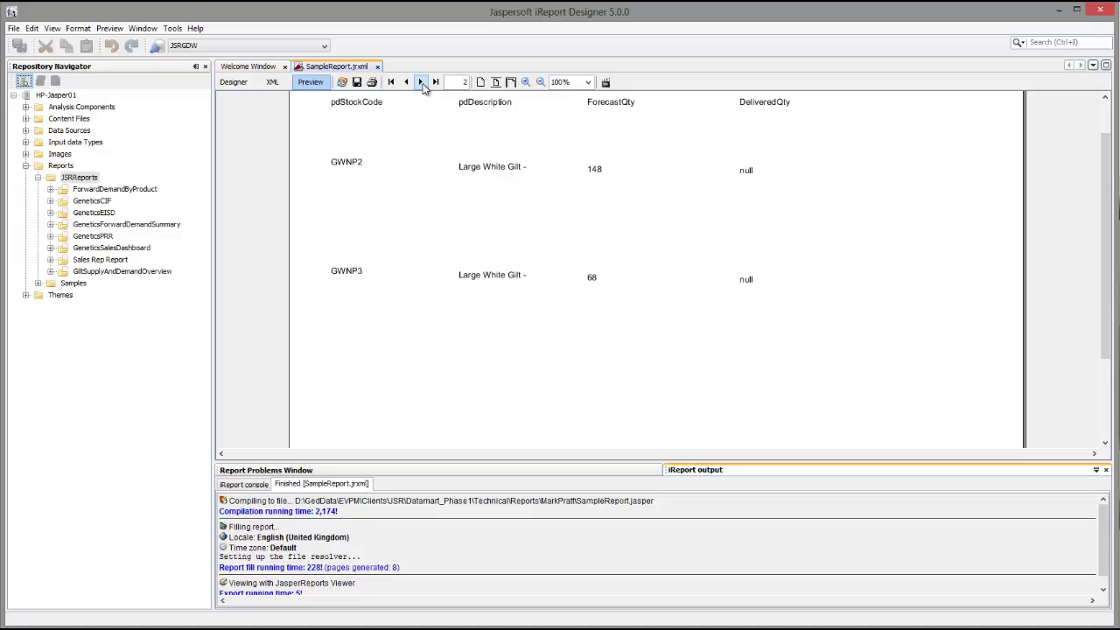
left_click(421, 82)
left_click(421, 82)
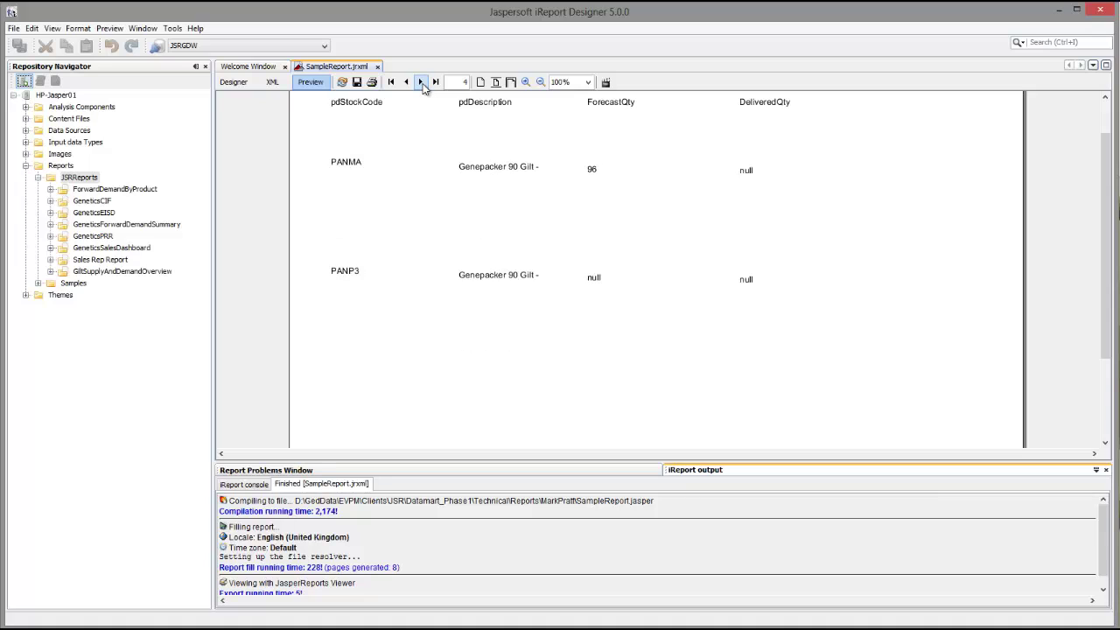
left_click(421, 83)
left_click(421, 82)
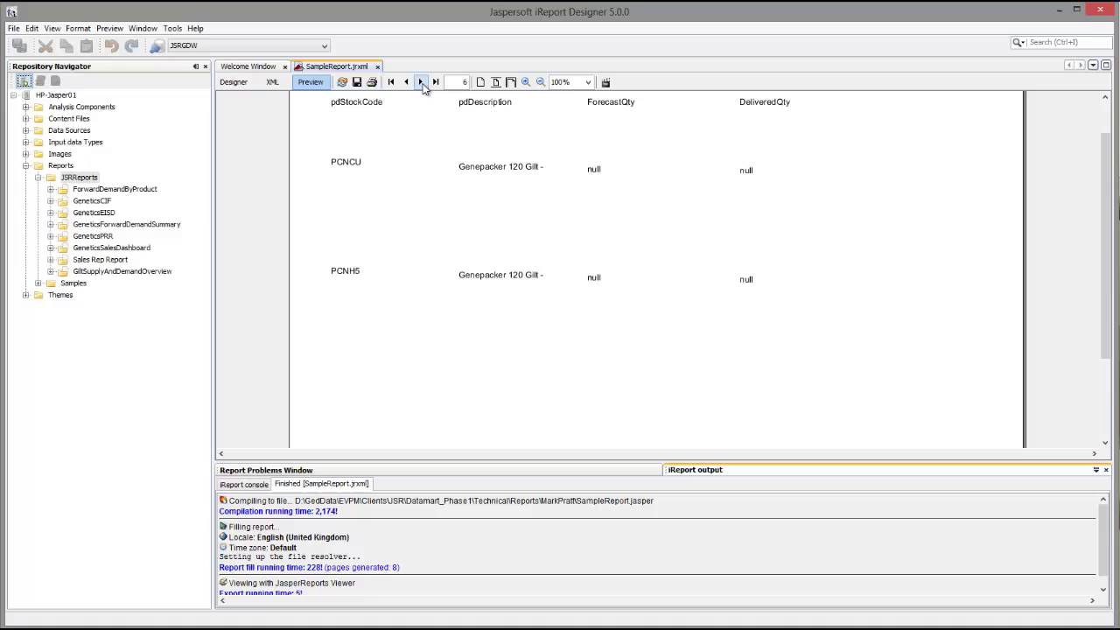
left_click(436, 82)
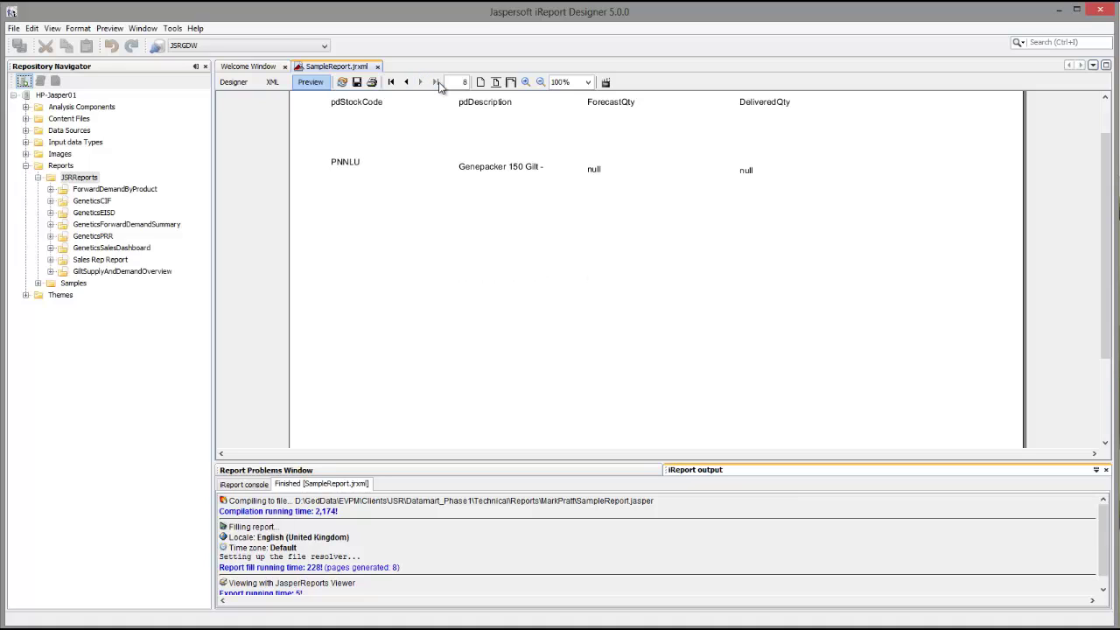
left_click(390, 82)
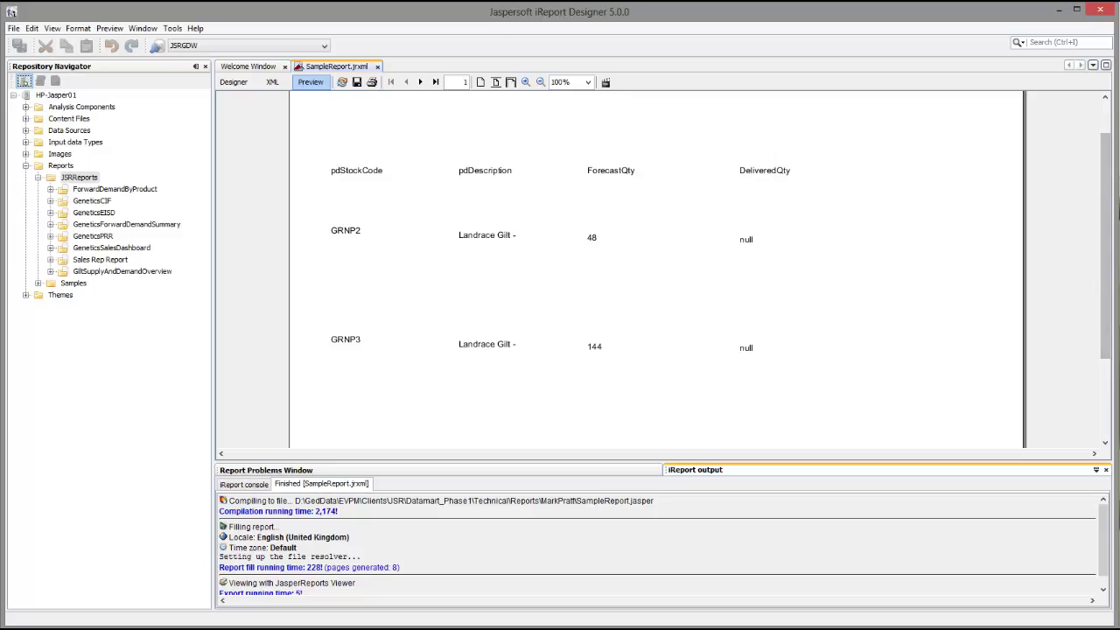
Step: Return to the Designer view and delete the Title band
left_click(231, 83)
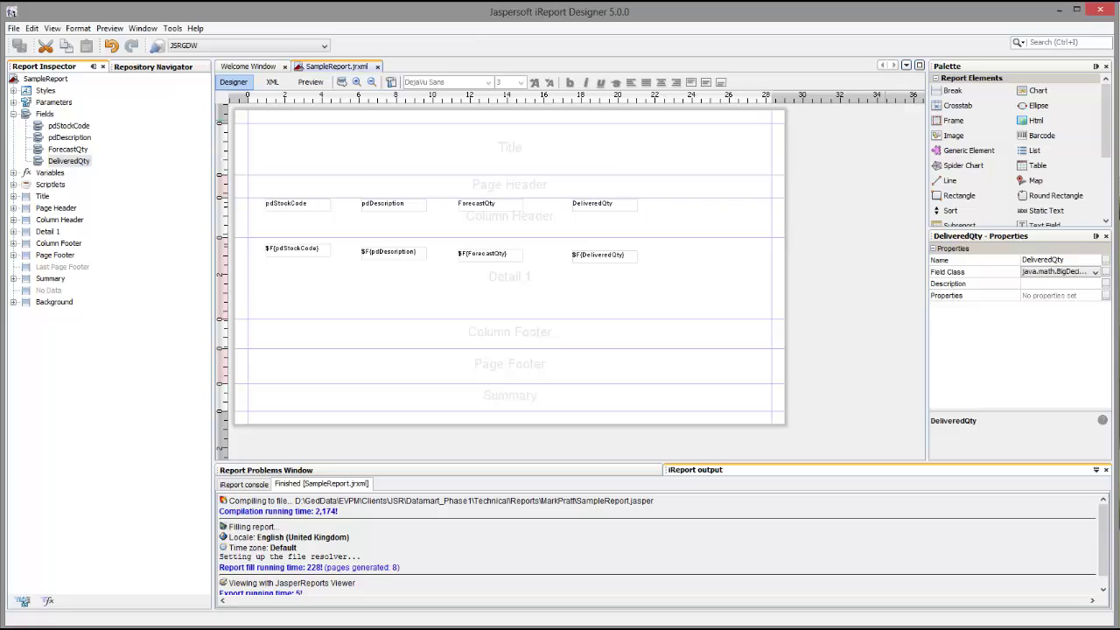
left_click(42, 148)
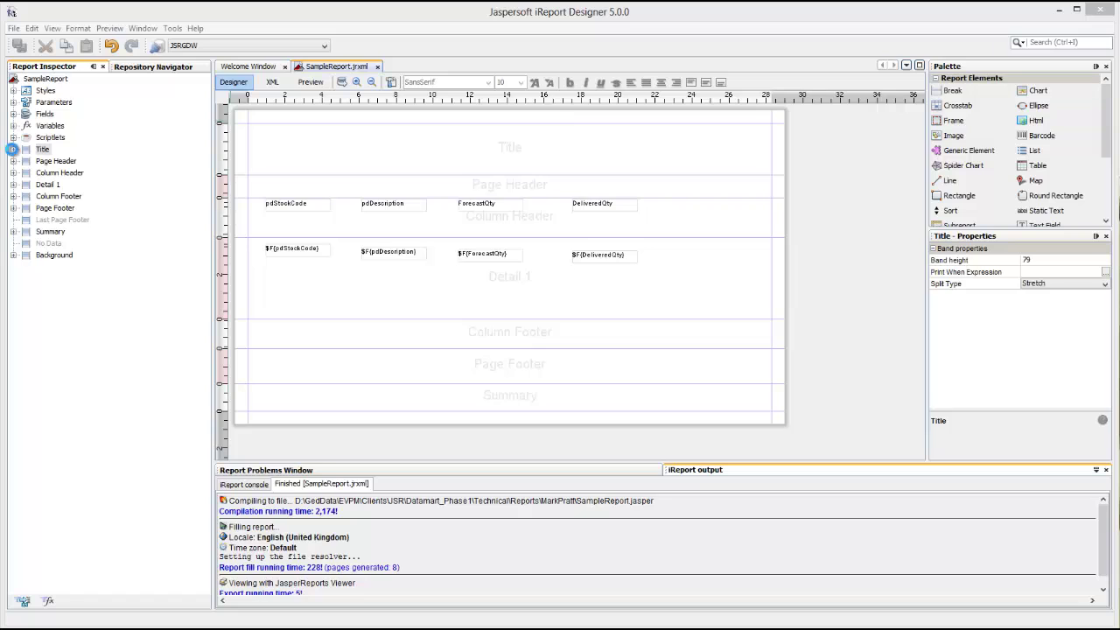
right_click(47, 153)
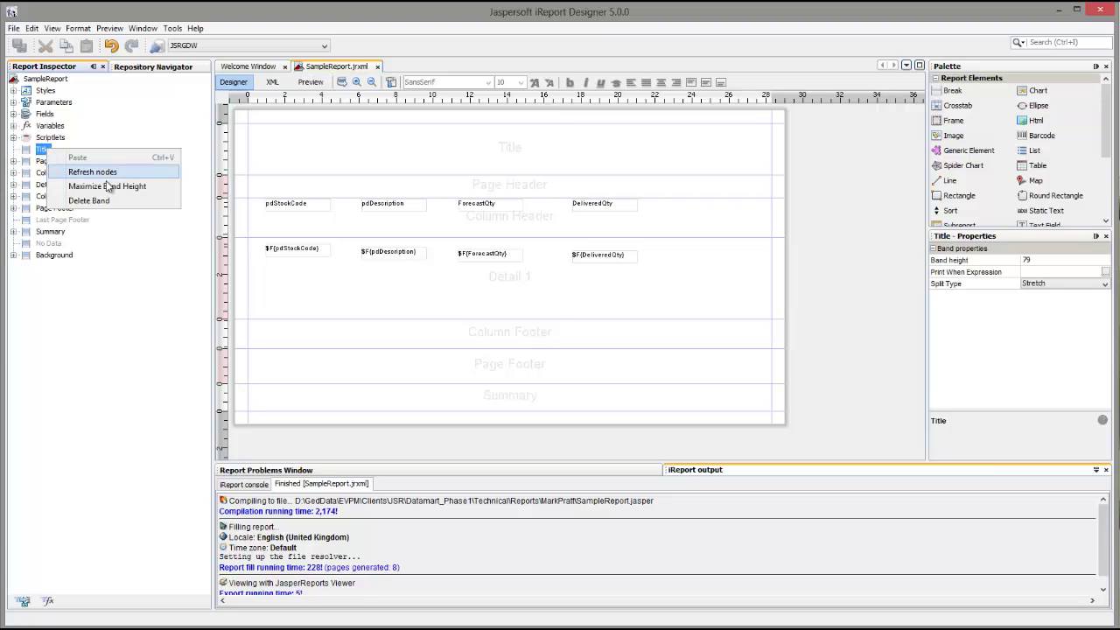
left_click(95, 200)
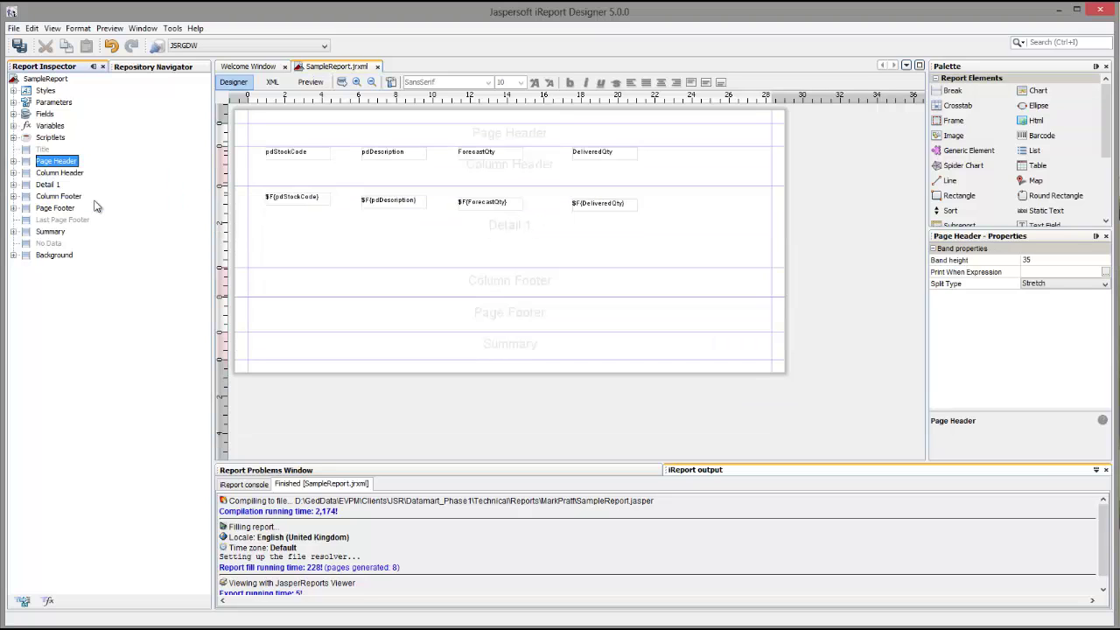
left_click(479, 134)
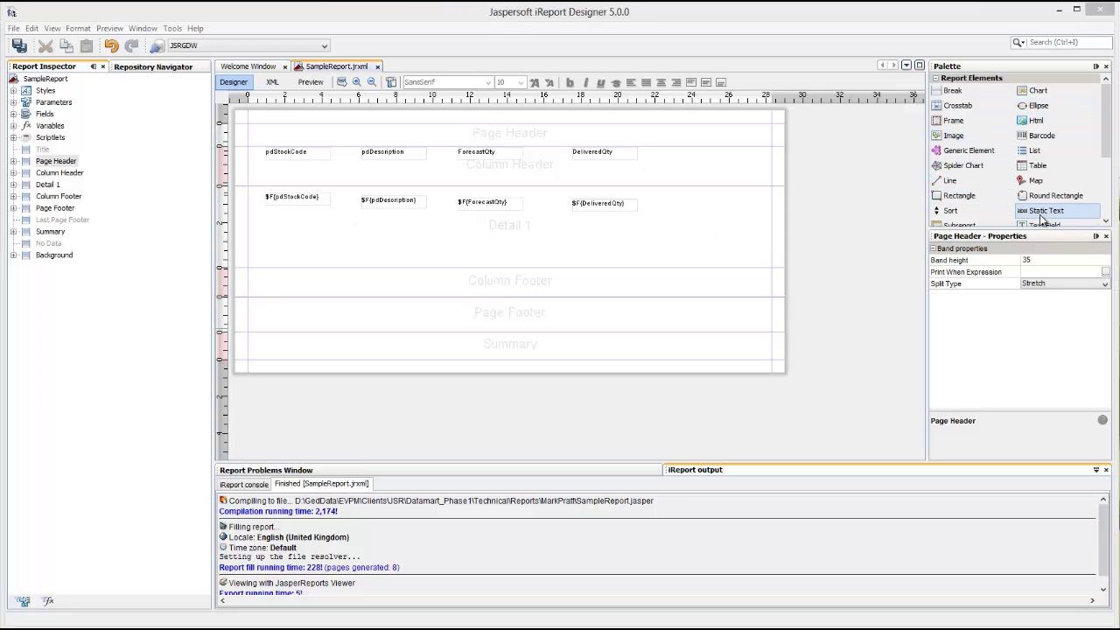
Step: Add a 'Really Simple Report' static text label at the Page Header's left edge
left_click_drag(1041, 218, 351, 133)
double_click(376, 138)
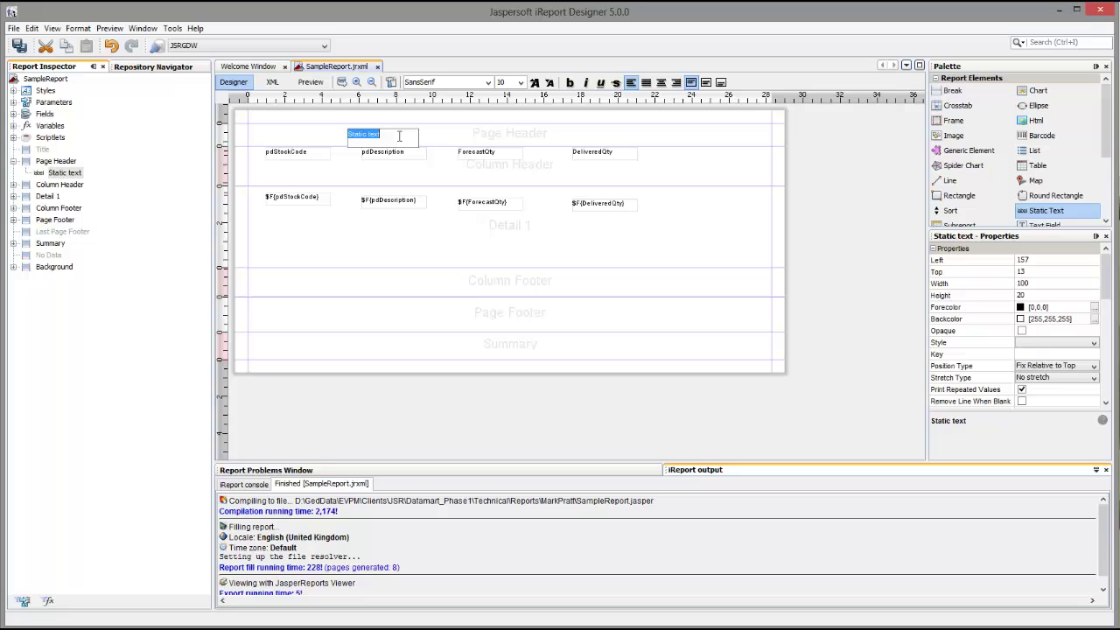
type("Really Simple")
left_click(466, 142)
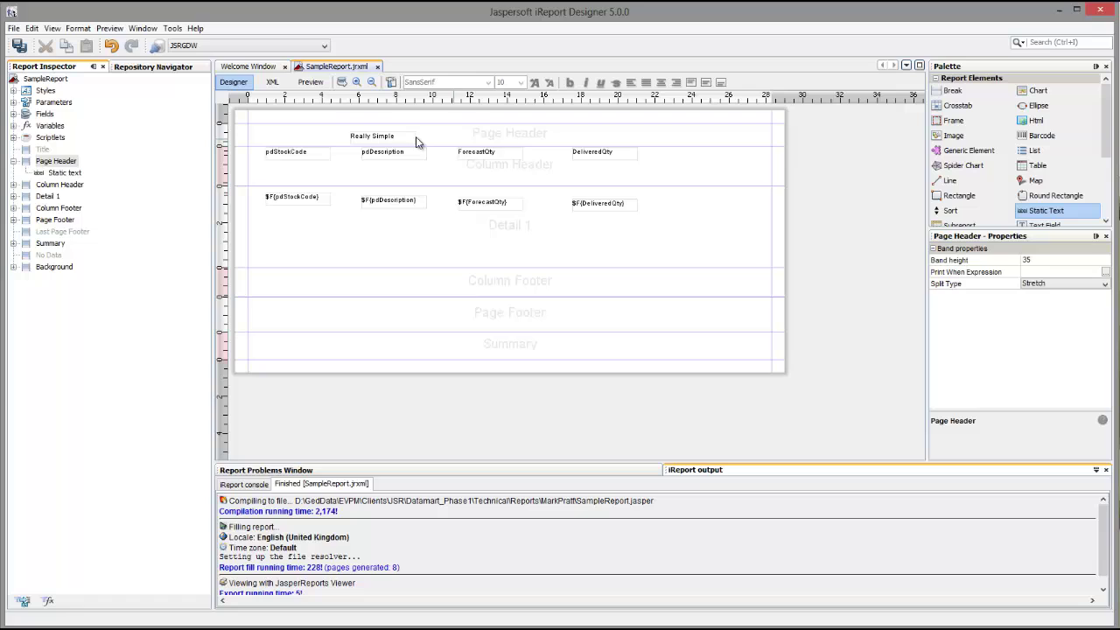
left_click_drag(381, 142, 269, 136)
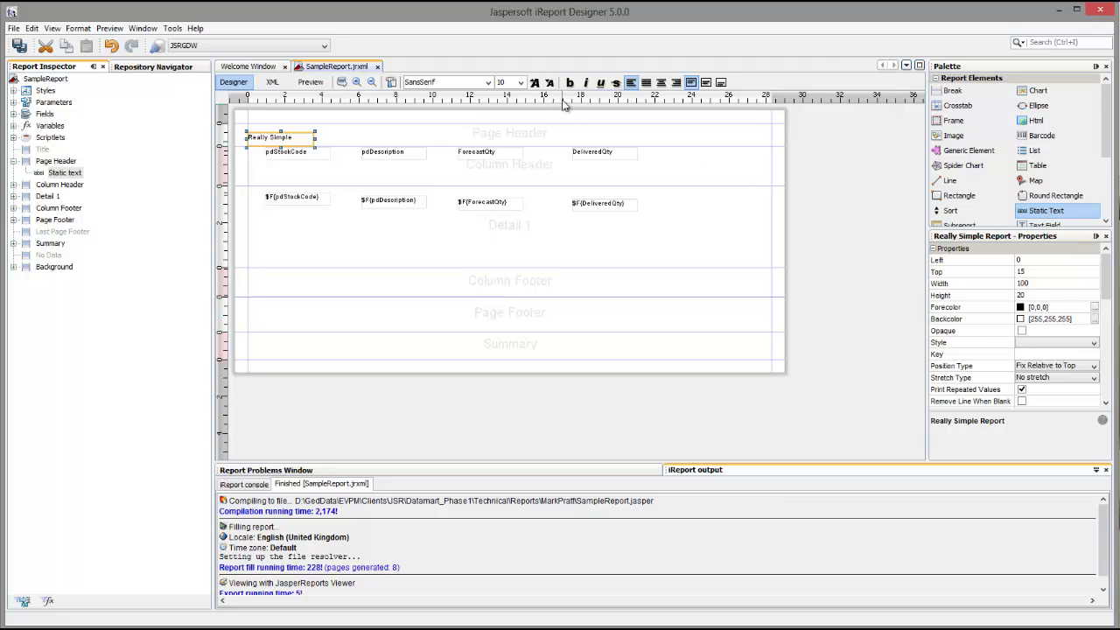
Step: Make the heading bold 14-point, widen it to 422, and move it to the band top
left_click(521, 84)
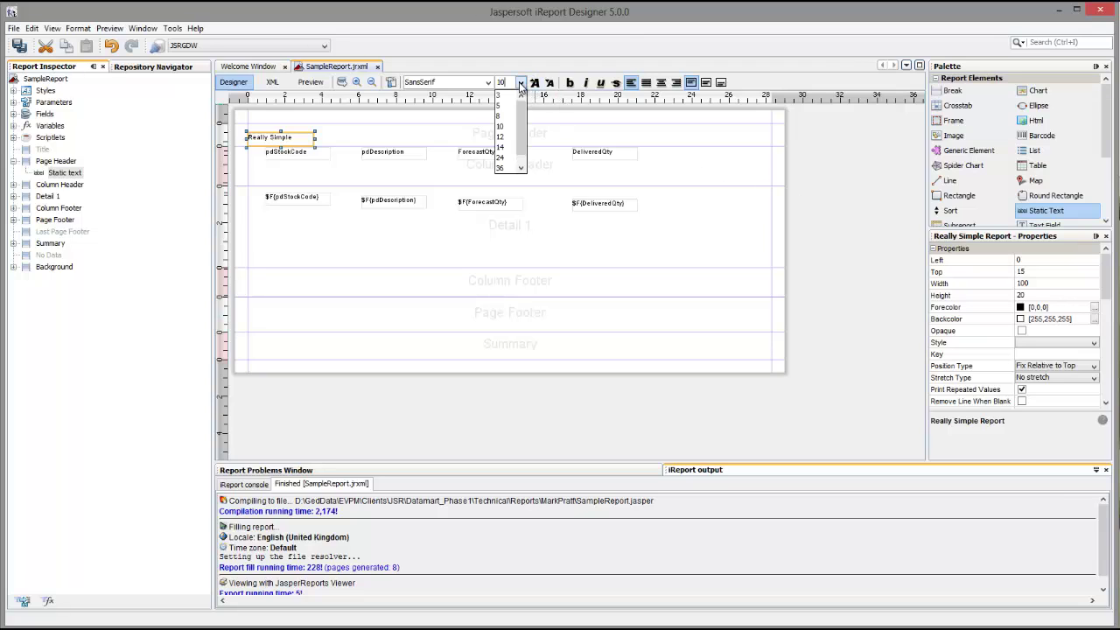
left_click(503, 154)
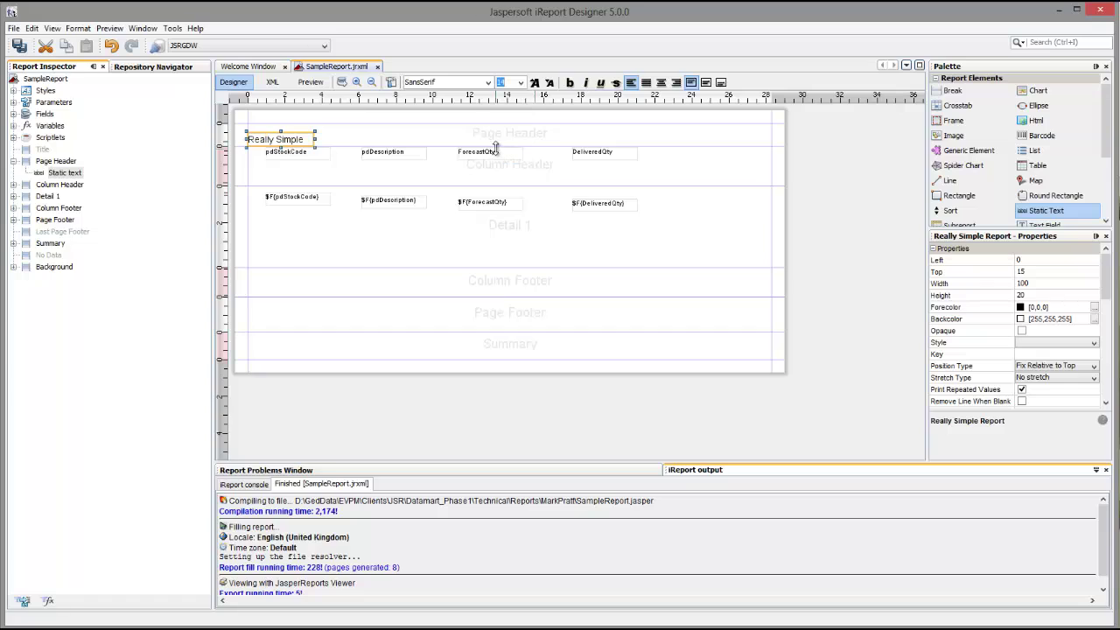
left_click(569, 83)
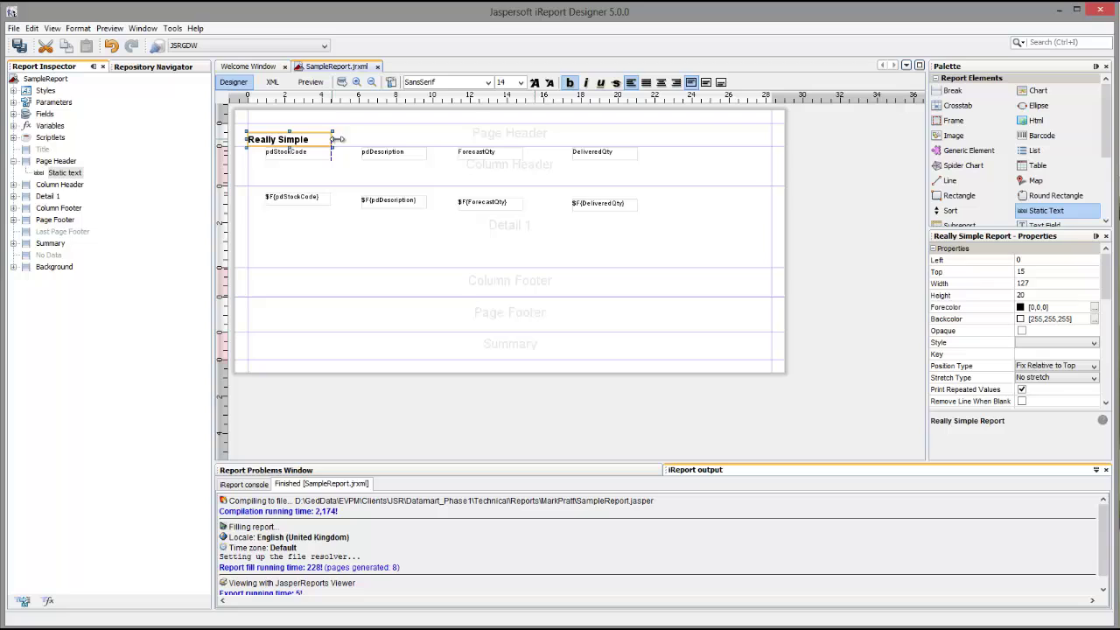
left_click_drag(336, 139, 530, 141)
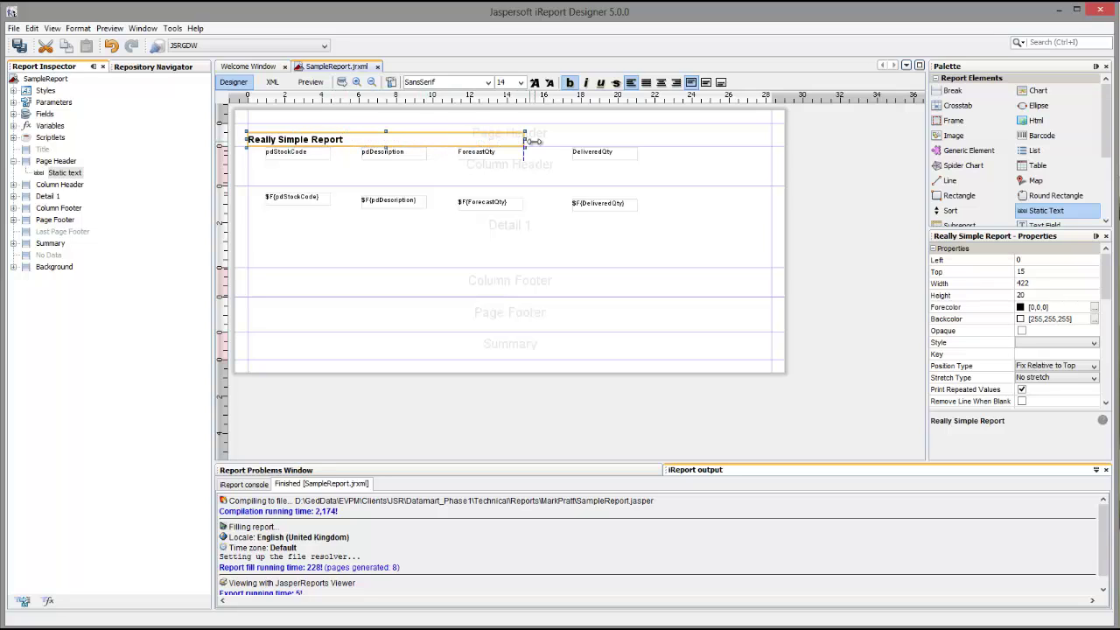
left_click(564, 138)
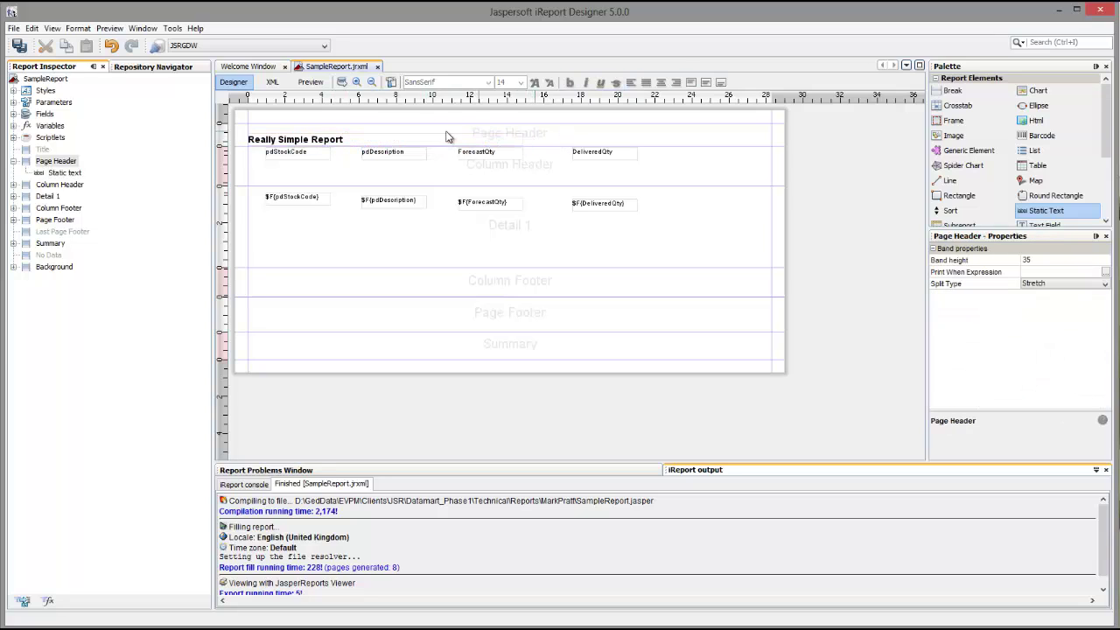
left_click(380, 137)
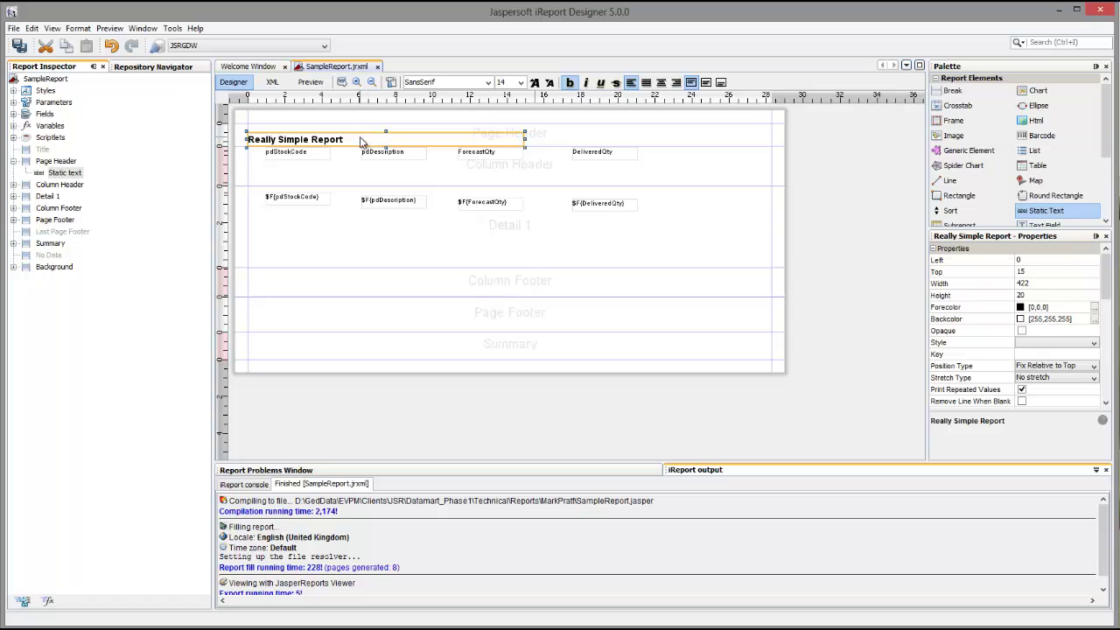
left_click_drag(359, 140, 359, 136)
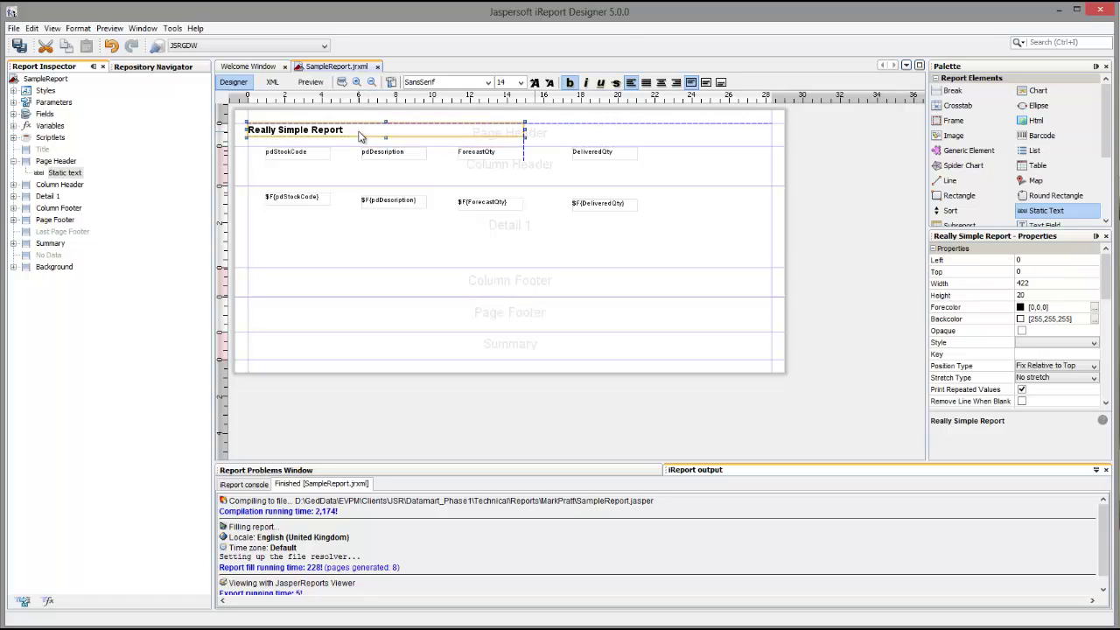
left_click(558, 139)
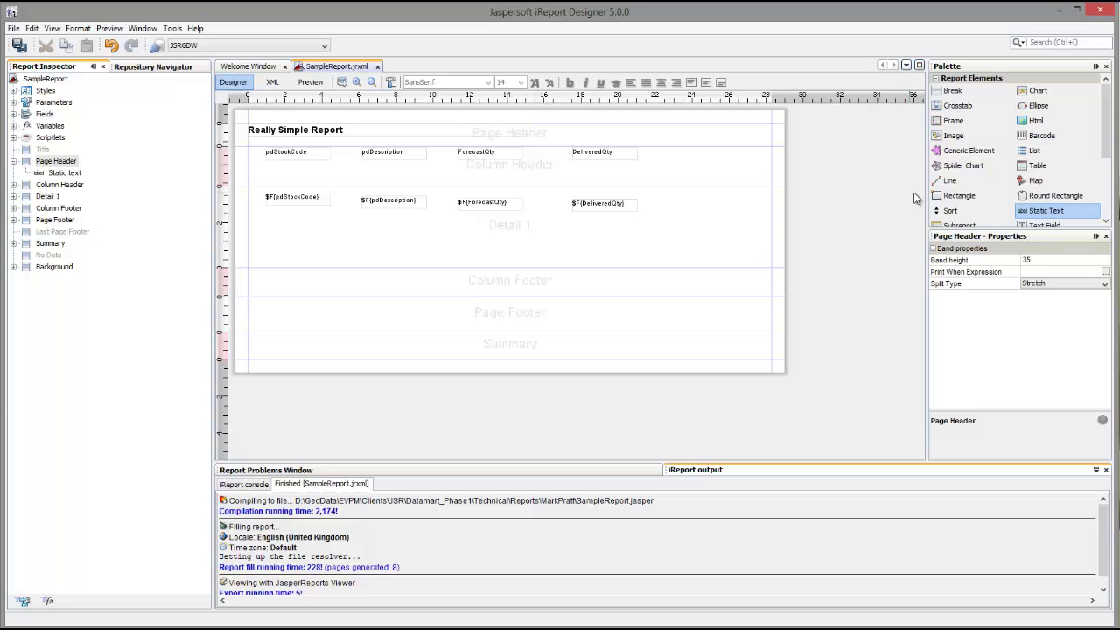
Step: Add a horizontal line under the heading, stretched 797 wide across the Page Header
left_click(947, 188)
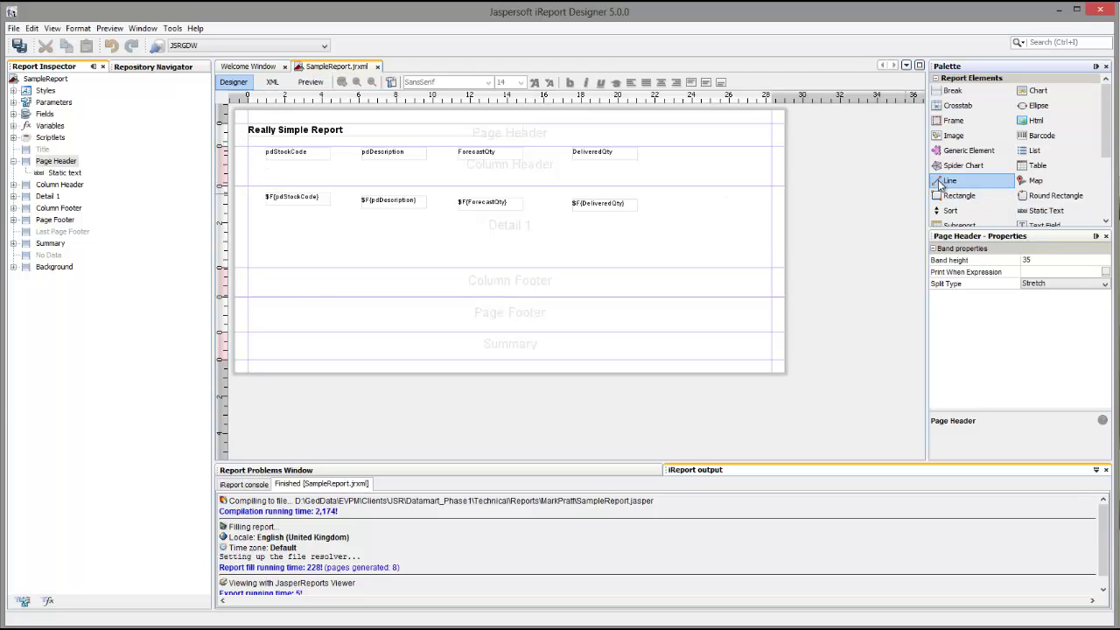
left_click_drag(940, 185, 252, 145)
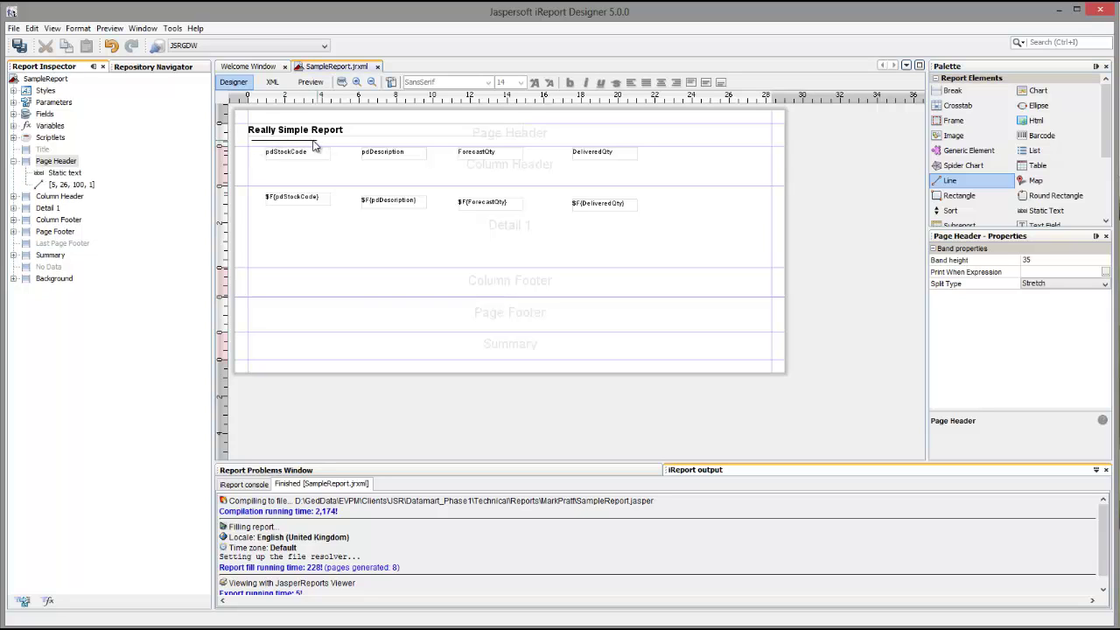
left_click(313, 142)
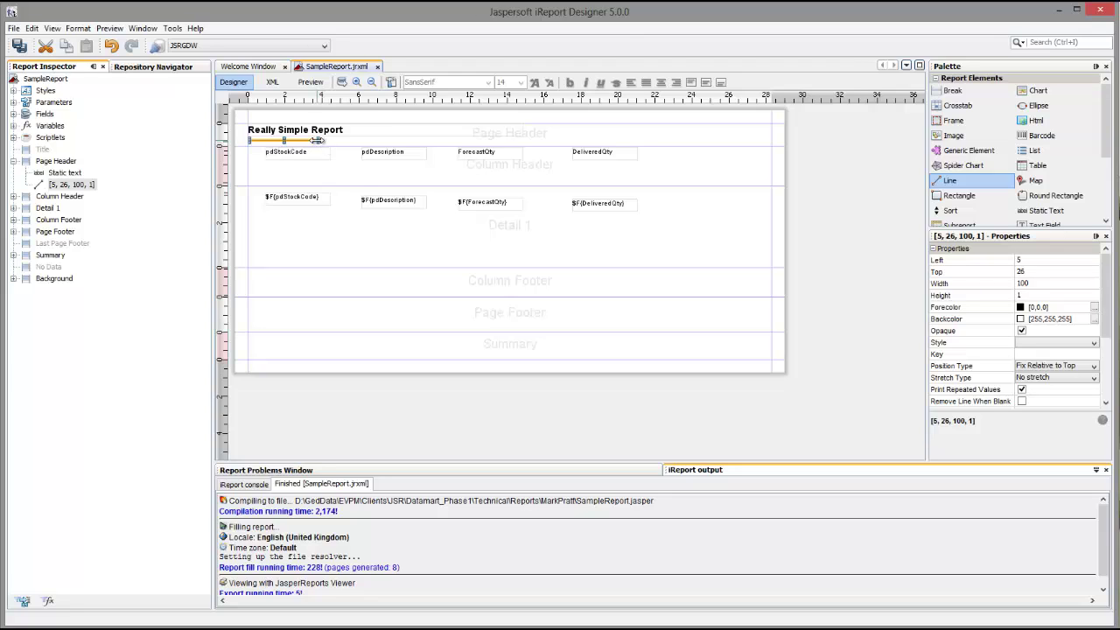
left_click_drag(318, 140, 769, 137)
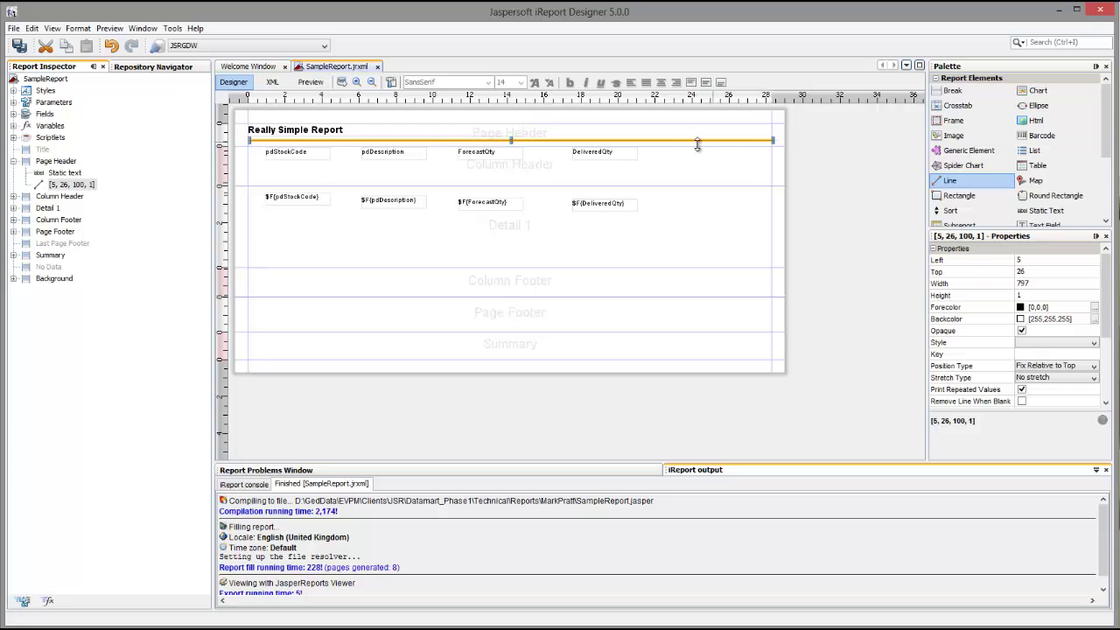
left_click(333, 313)
Step: Paste a copy of the line into the Page Footer and nudge it to the band's top
right_click(332, 314)
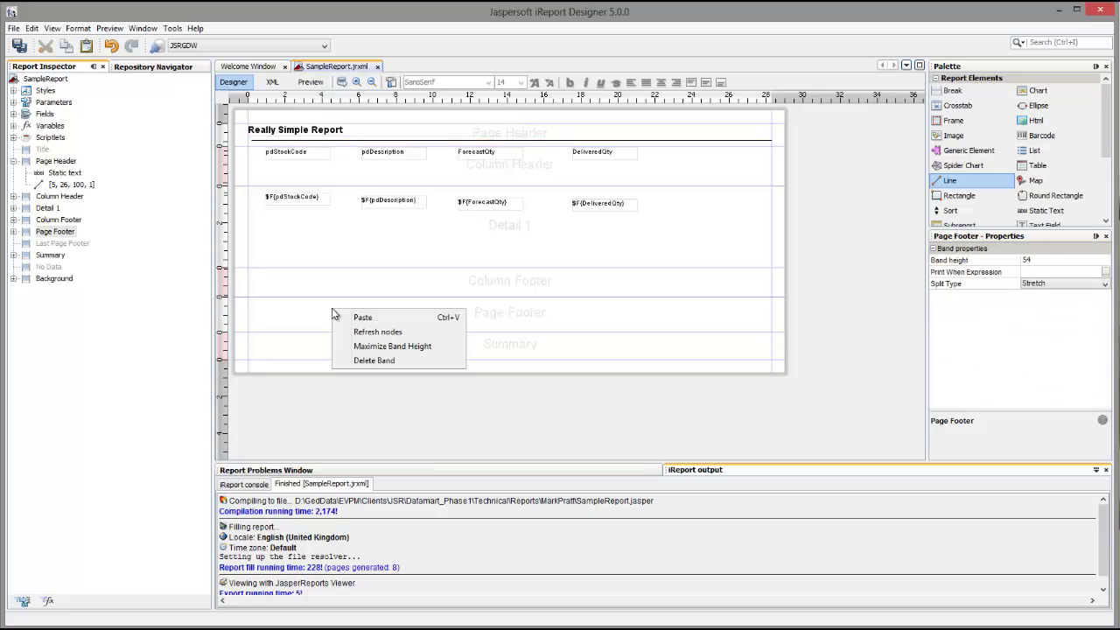
left_click(357, 318)
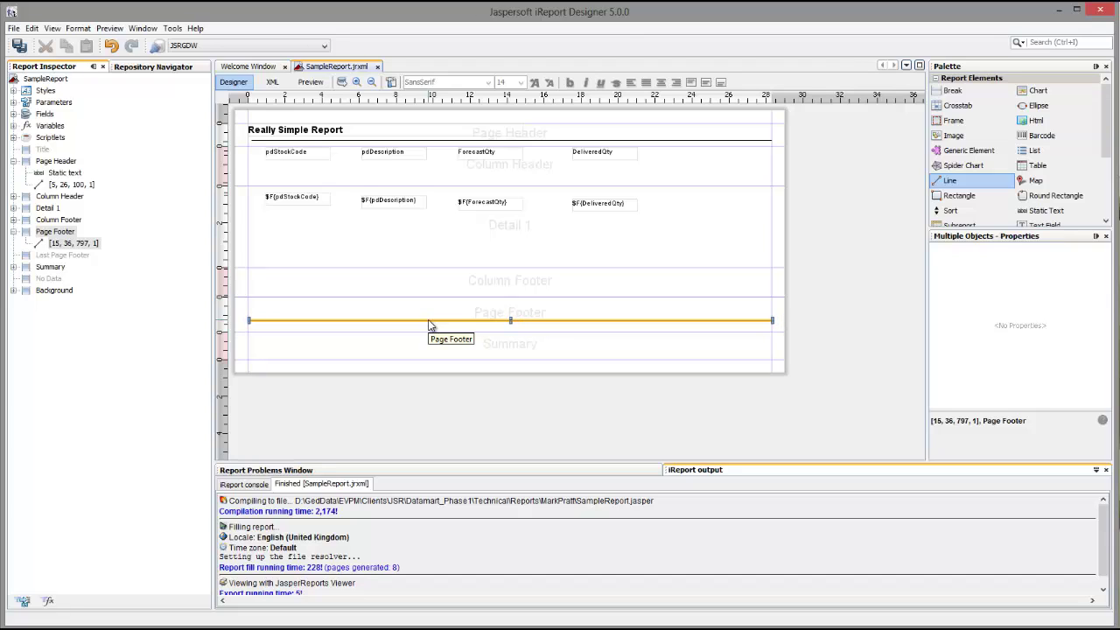
key("Up")
key("Up")
key("Up")
key("Up")
key("Up")
key("Up")
key("Up")
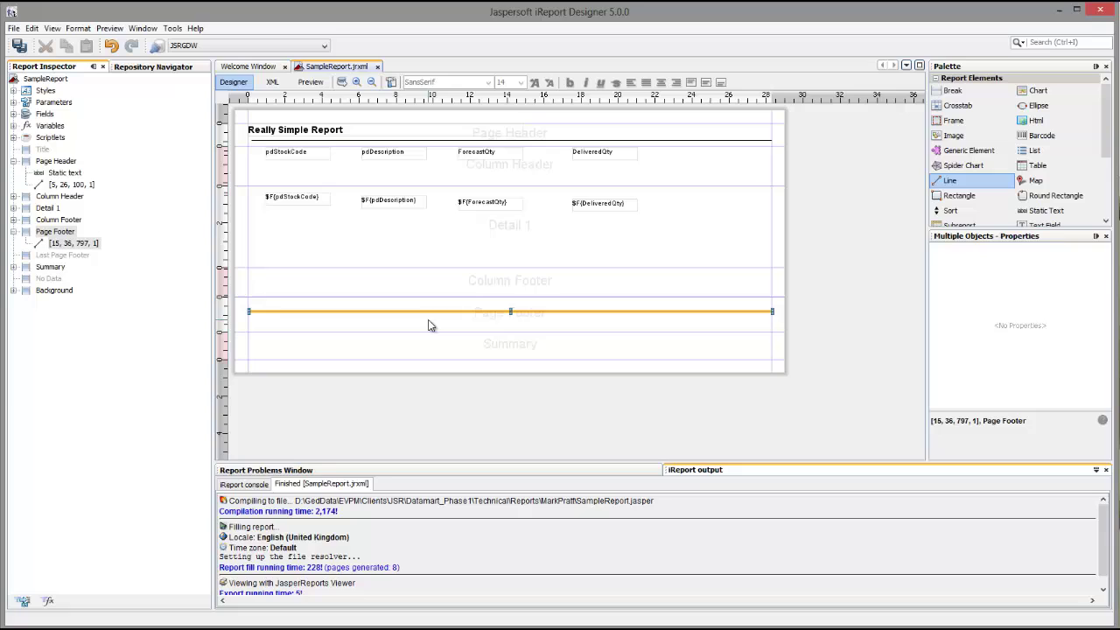
key("Up")
key("Up")
key("Up")
key("Up")
key("Up")
key("Up")
key("Up")
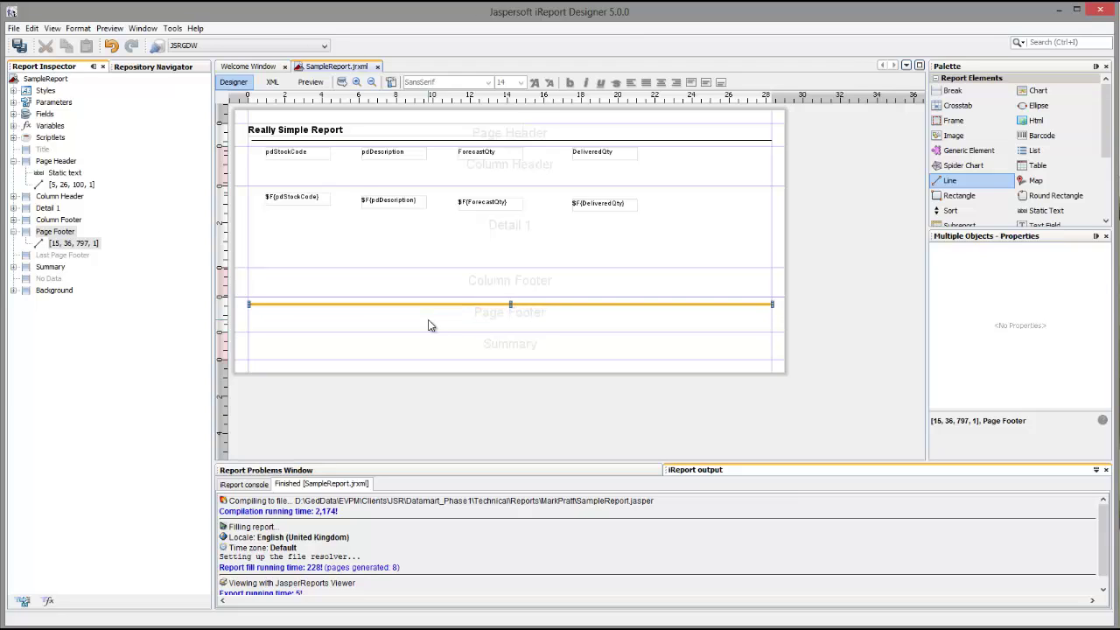
key("Up")
key("Up")
key("Up")
key("Up")
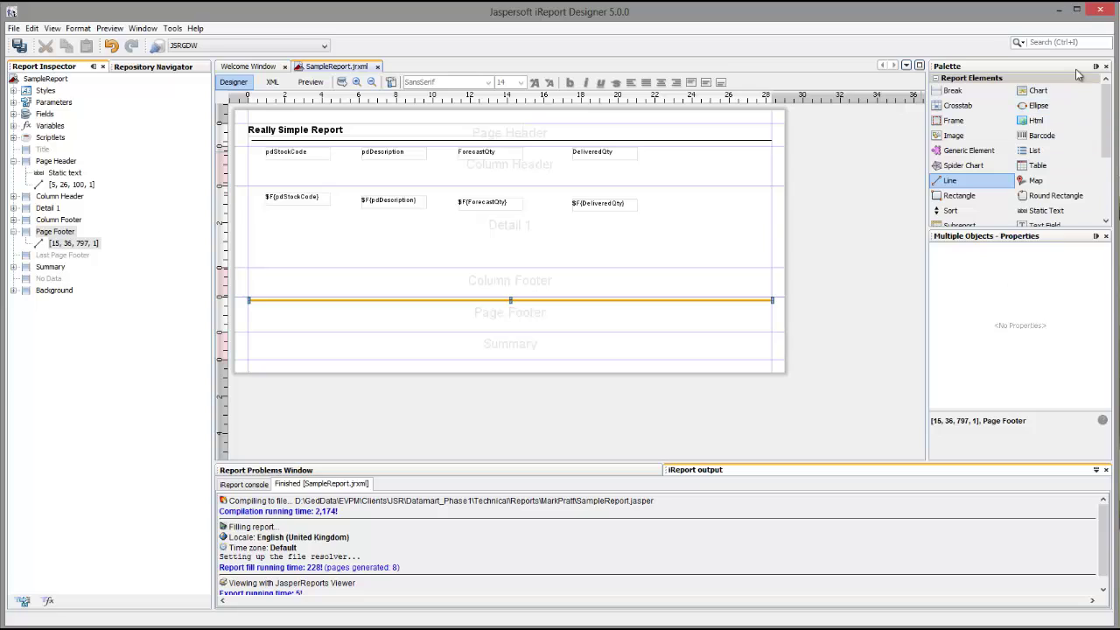
Step: Add a text field at the Page Header's right side, widened to 293 at left 508
left_click(807, 321)
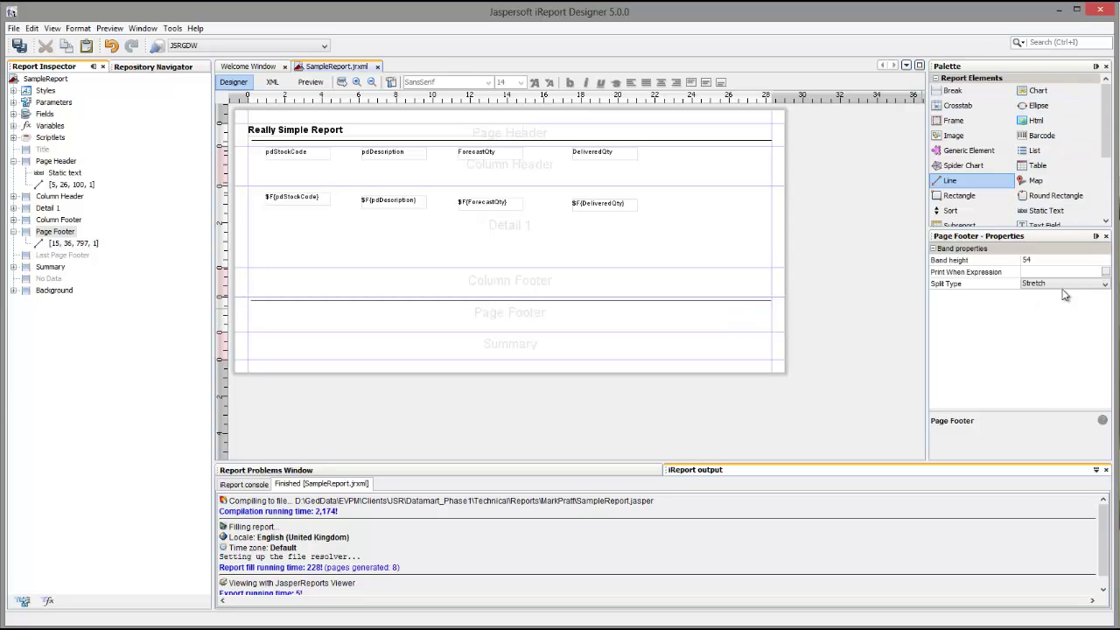
left_click(1057, 227)
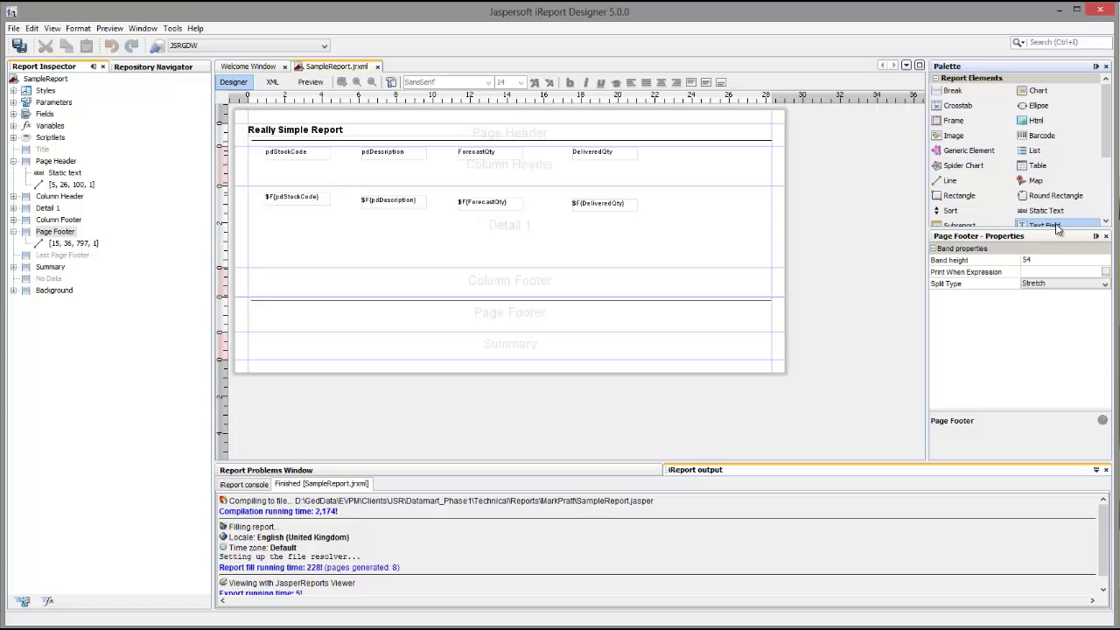
left_click(1043, 235)
left_click_drag(1042, 229, 665, 132)
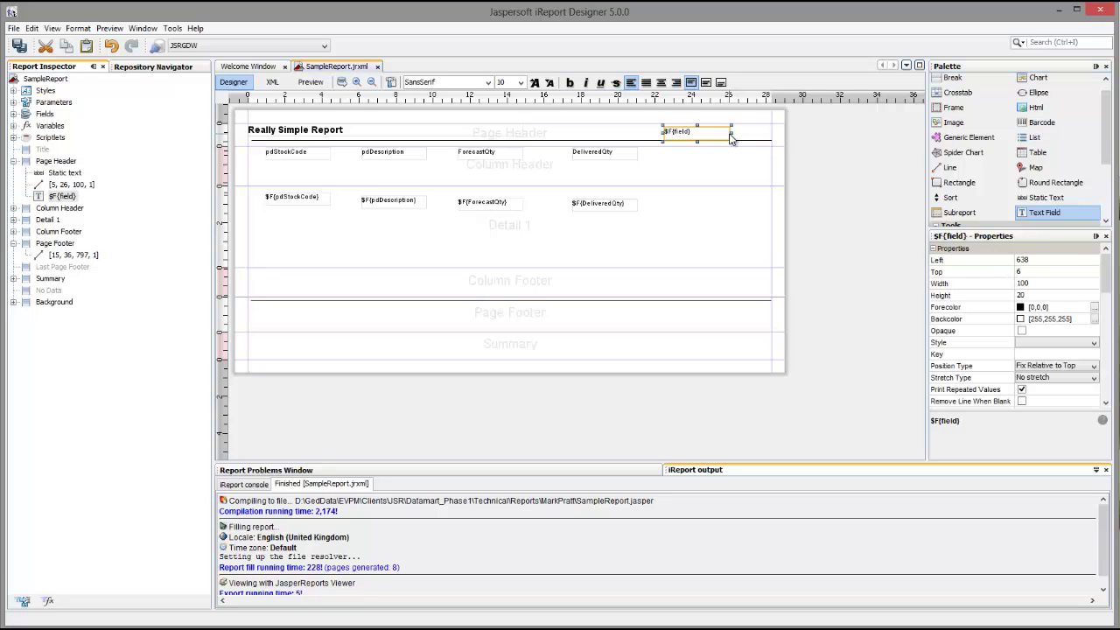
left_click_drag(733, 132, 774, 132)
left_click_drag(664, 133, 579, 133)
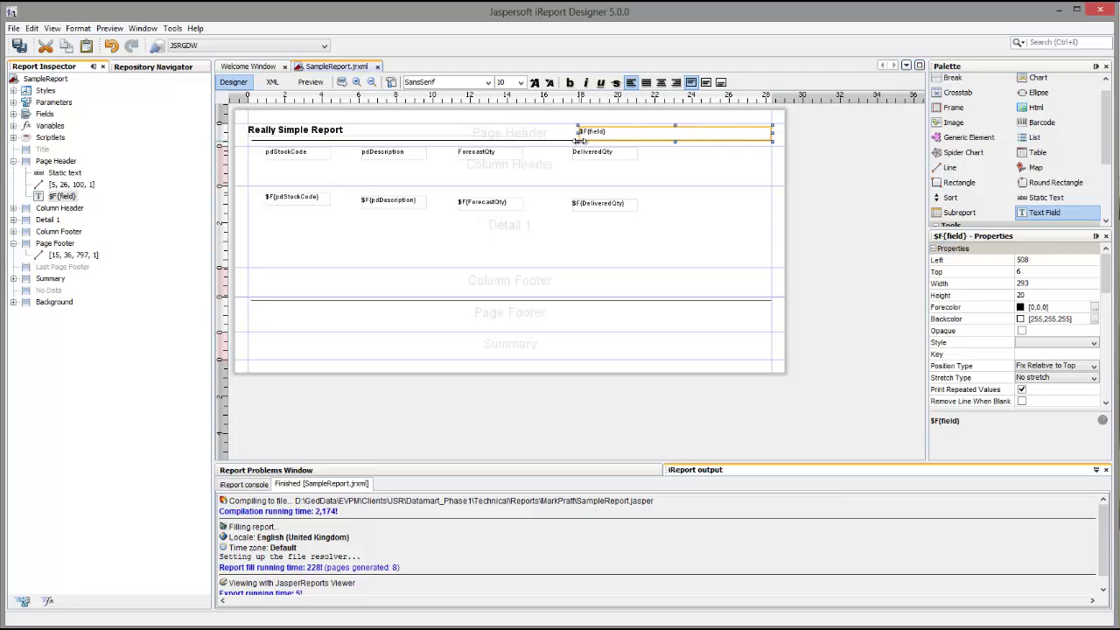
left_click(722, 169)
Step: Nudge the field up and set its expression to "Compiled: " + new java.util.Date()
left_click(713, 138)
key("Up")
key("Up")
key("Up")
key("Up")
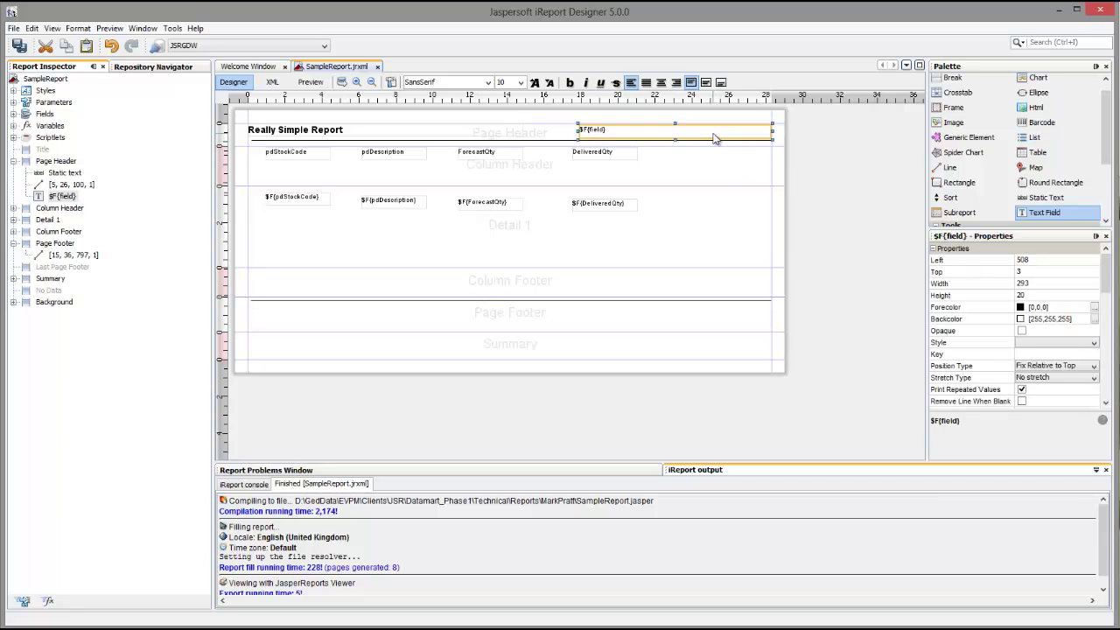
left_click(732, 175)
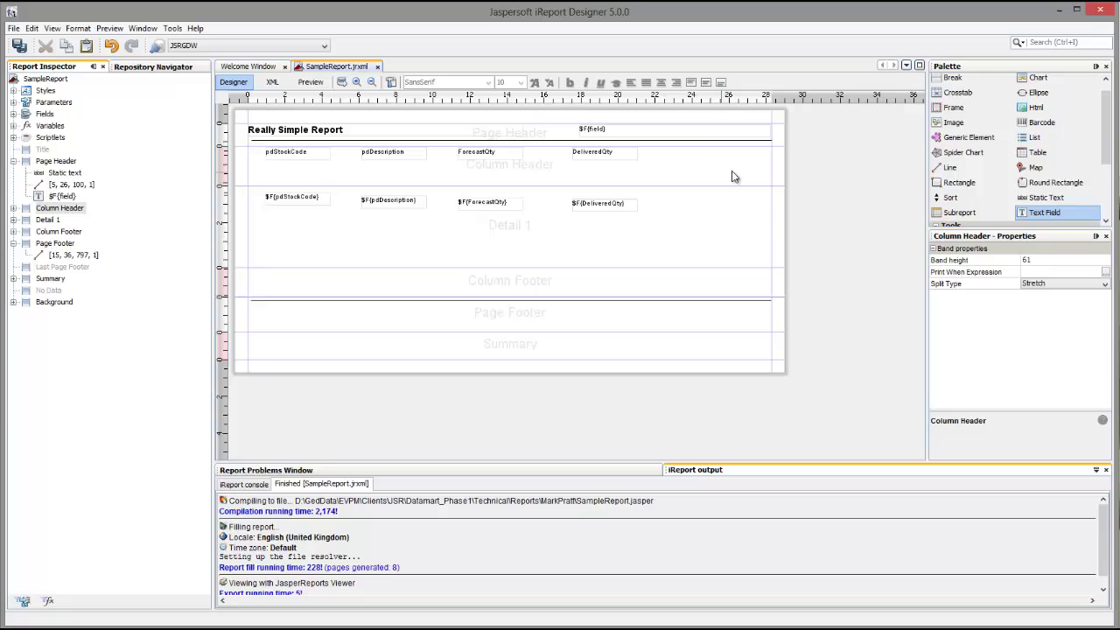
left_click(720, 133)
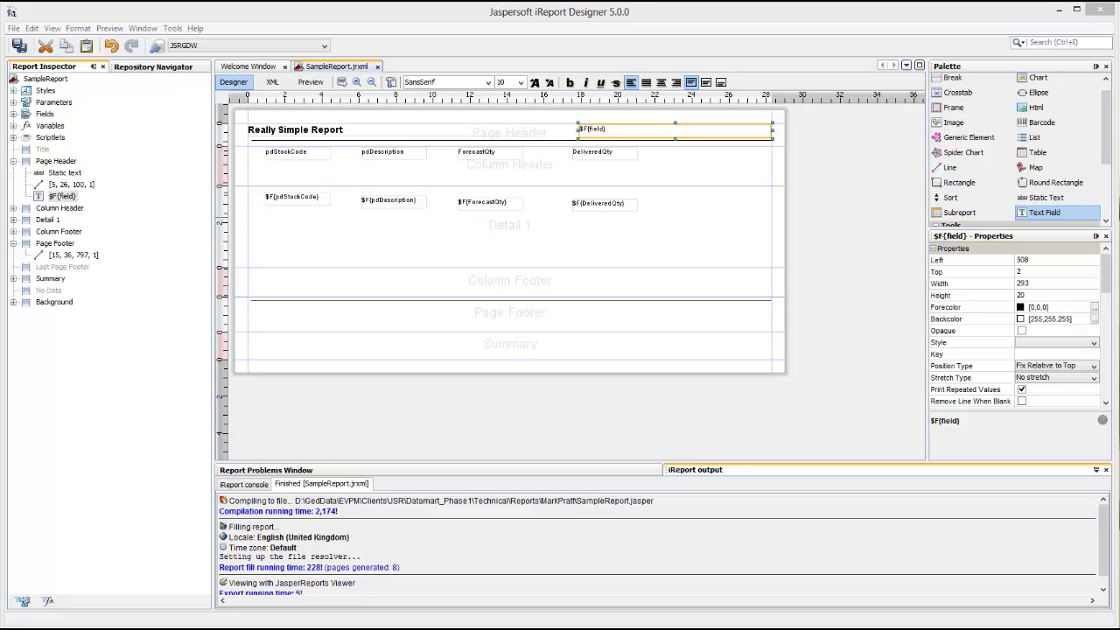
double_click(608, 132)
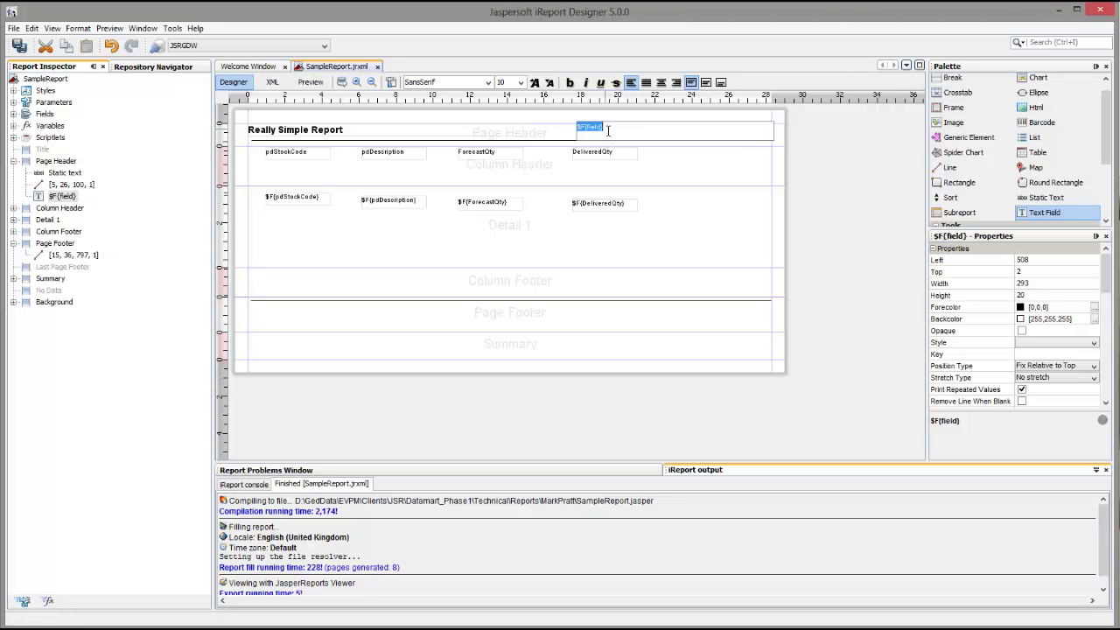
type("\"Compiled: \" + new java.util.Date()")
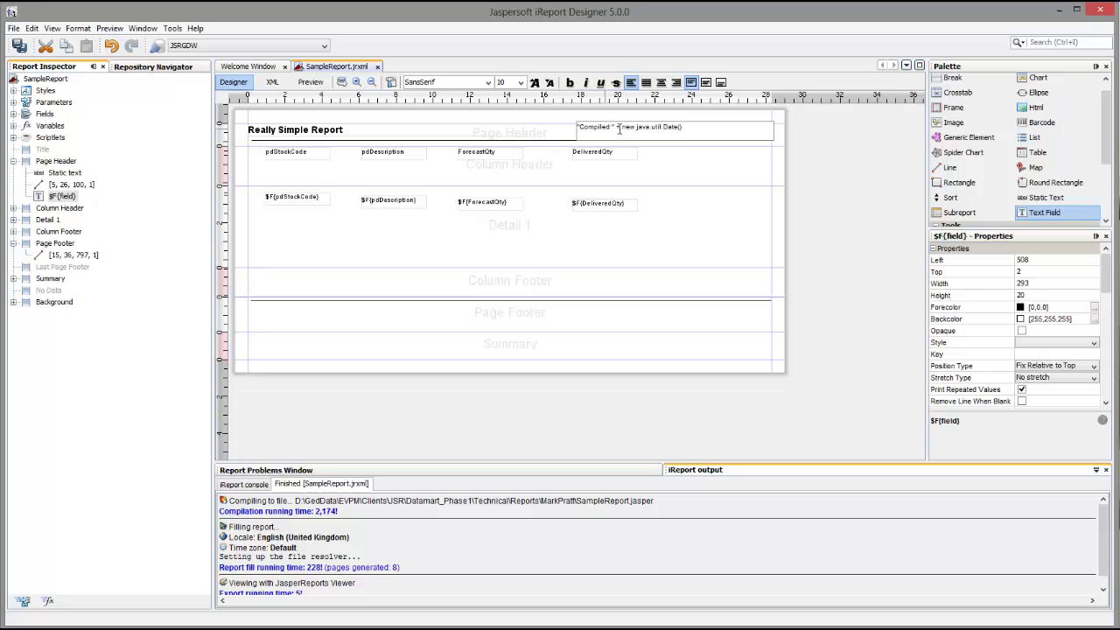
left_click(555, 133)
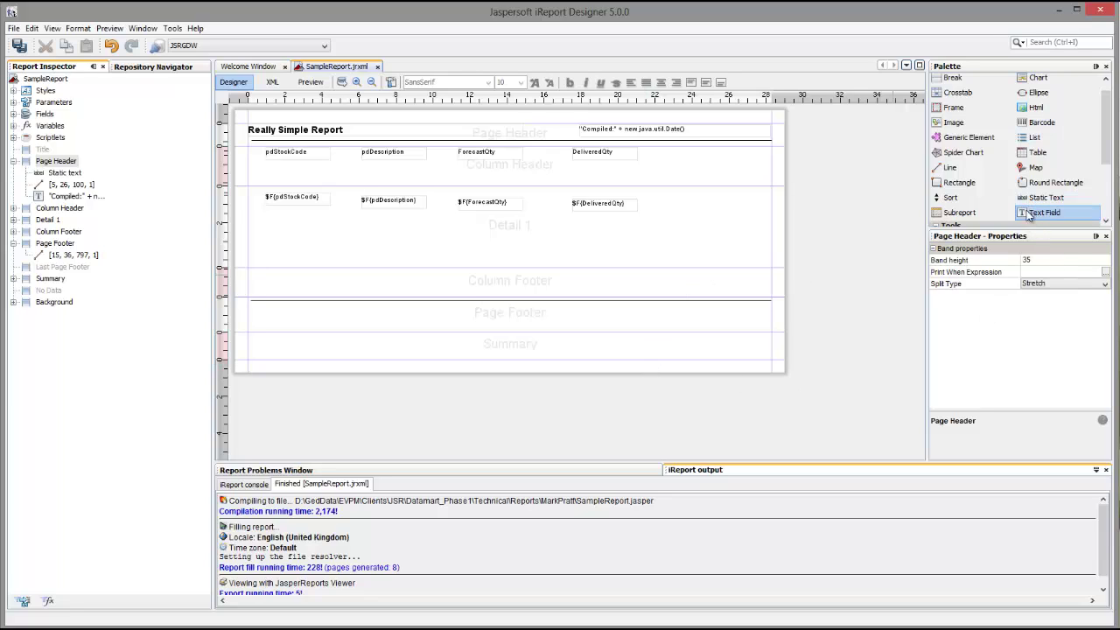
Step: Add a wide Page Footer text field holding the "Page "+$V{PAGE_NUMBER}+" of "+$V{PAGE_COUNT} expression
left_click_drag(1025, 216, 638, 314)
left_click(675, 318)
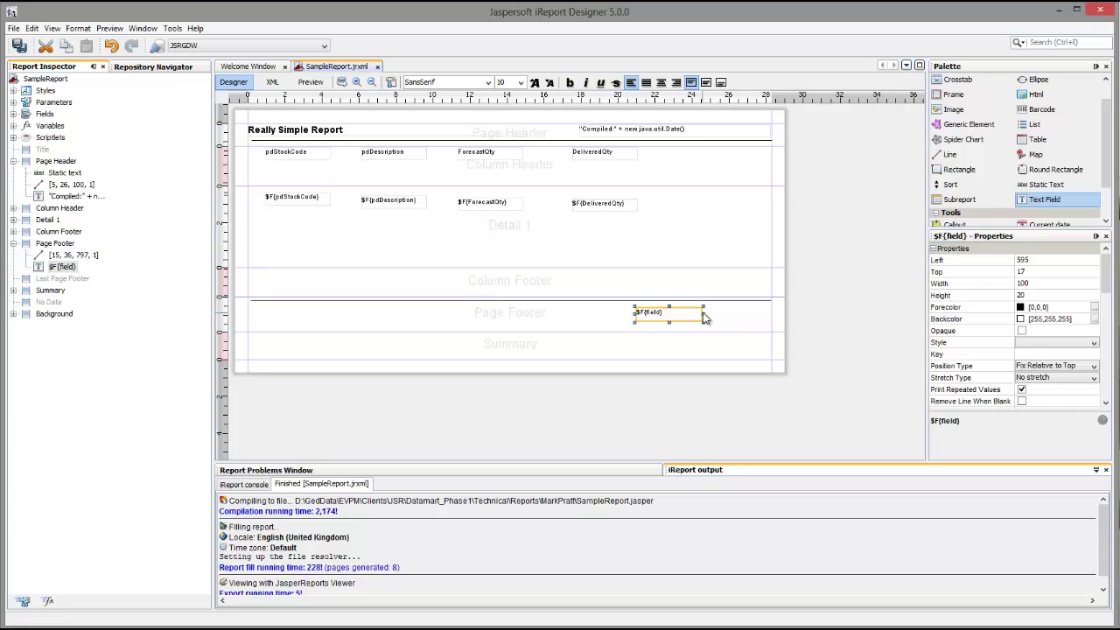
left_click_drag(704, 314, 767, 312)
left_click_drag(636, 315, 540, 317)
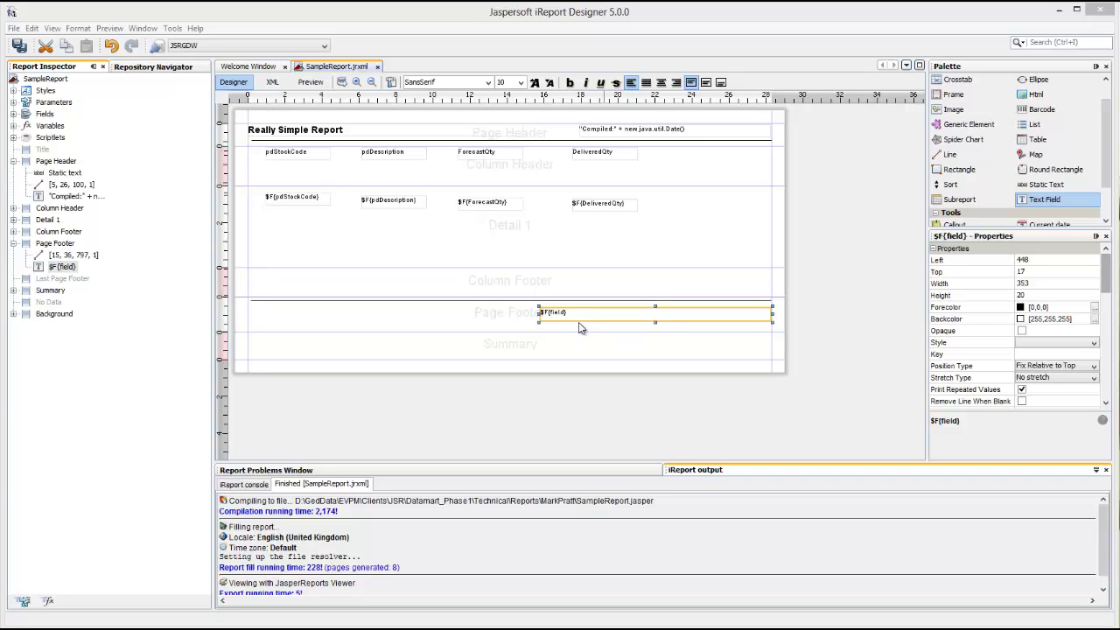
double_click(557, 315)
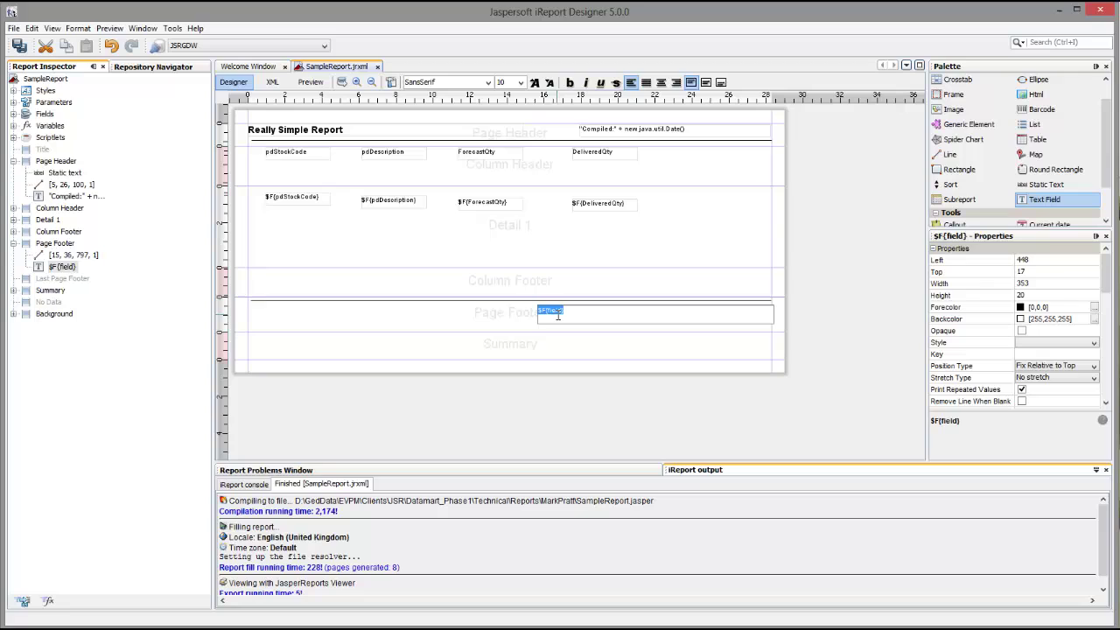
type("\"Page \"+$V{PAGE_NUMBER}+\" of \"+ $V{PAGE_COUNT}")
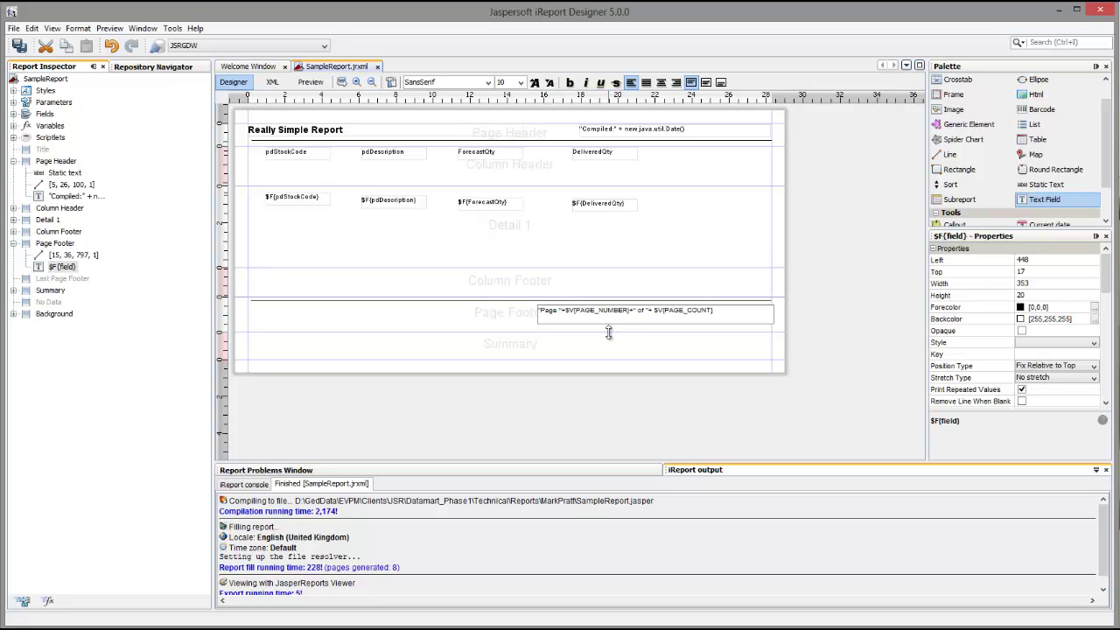
left_click(523, 326)
Step: Right-align the footer page-number field and nudge it up to top 10
left_click(582, 318)
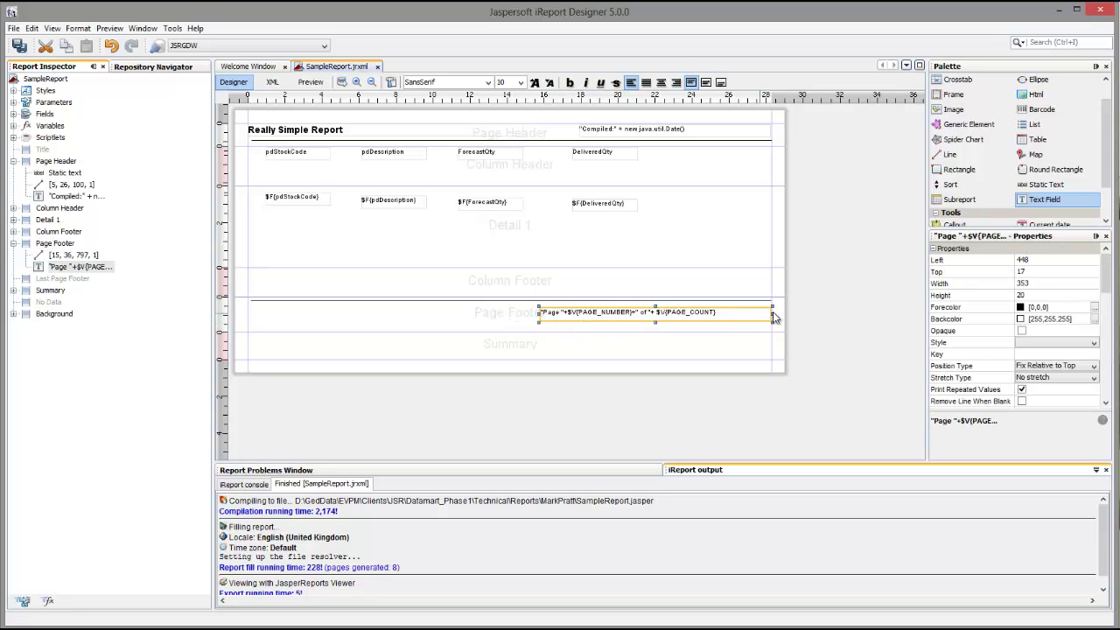
left_click(676, 83)
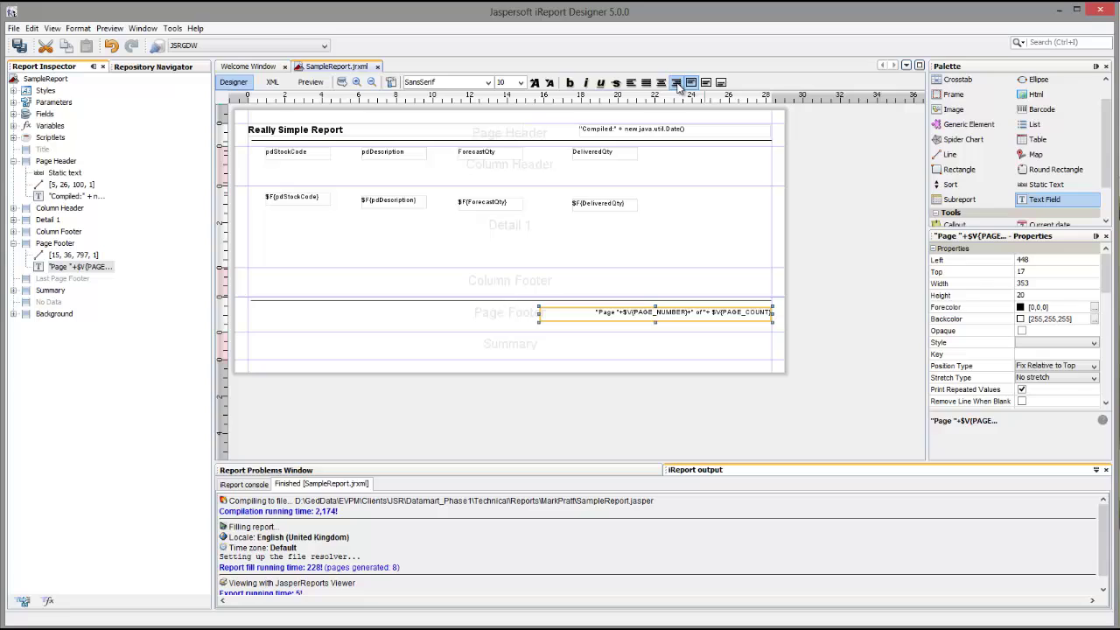
left_click(602, 326)
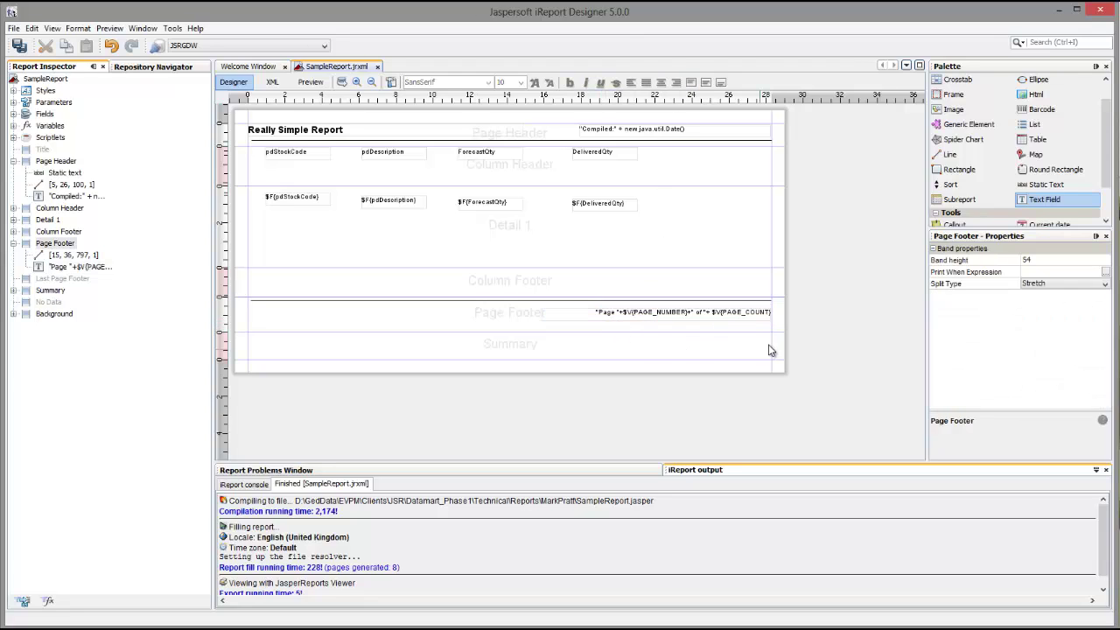
left_click(759, 313)
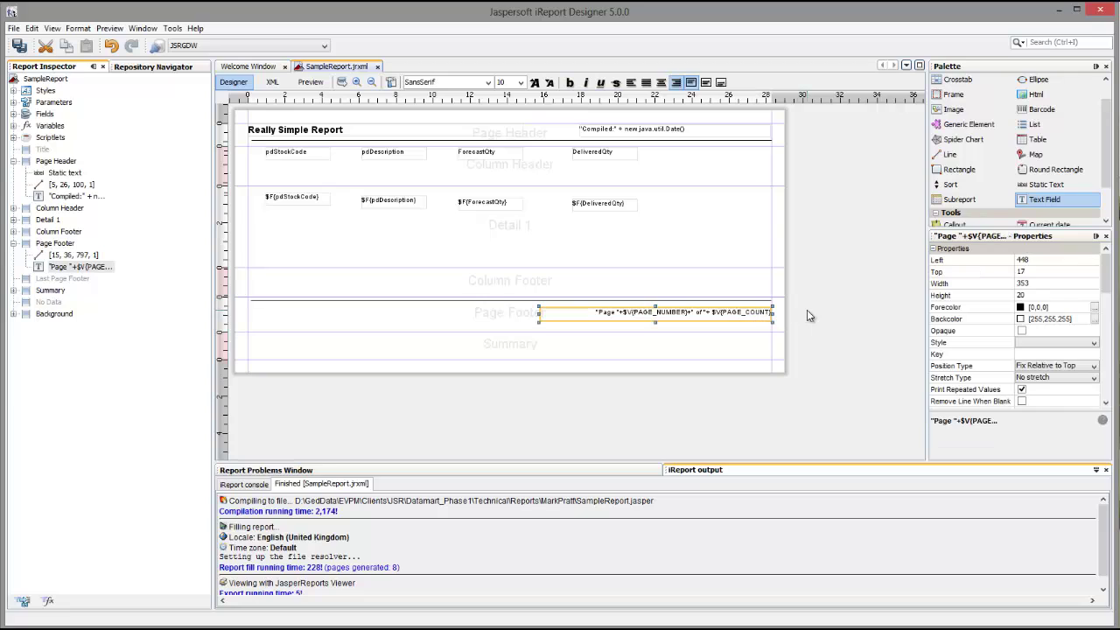
key("Up")
key("Up")
key("Up")
key("Up")
key("Up")
key("Up")
key("Up")
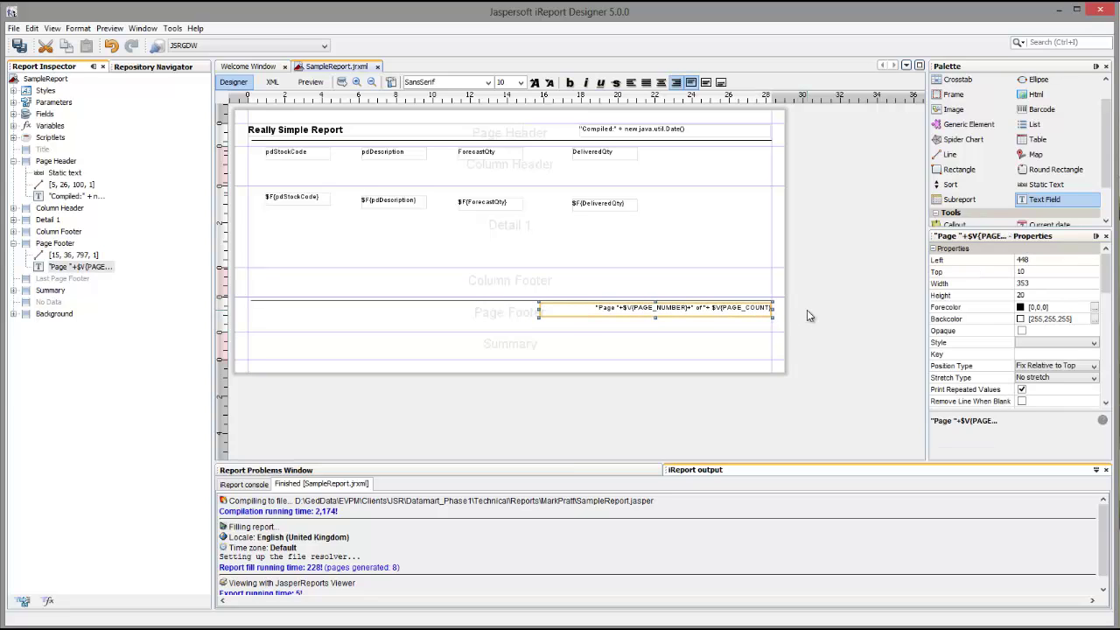
Step: Shorten the Page Footer and Column Header bands and bold the pdStockCode, pdDescription, ForecastQty, DeliveredQty labels
left_click_drag(775, 332, 775, 319)
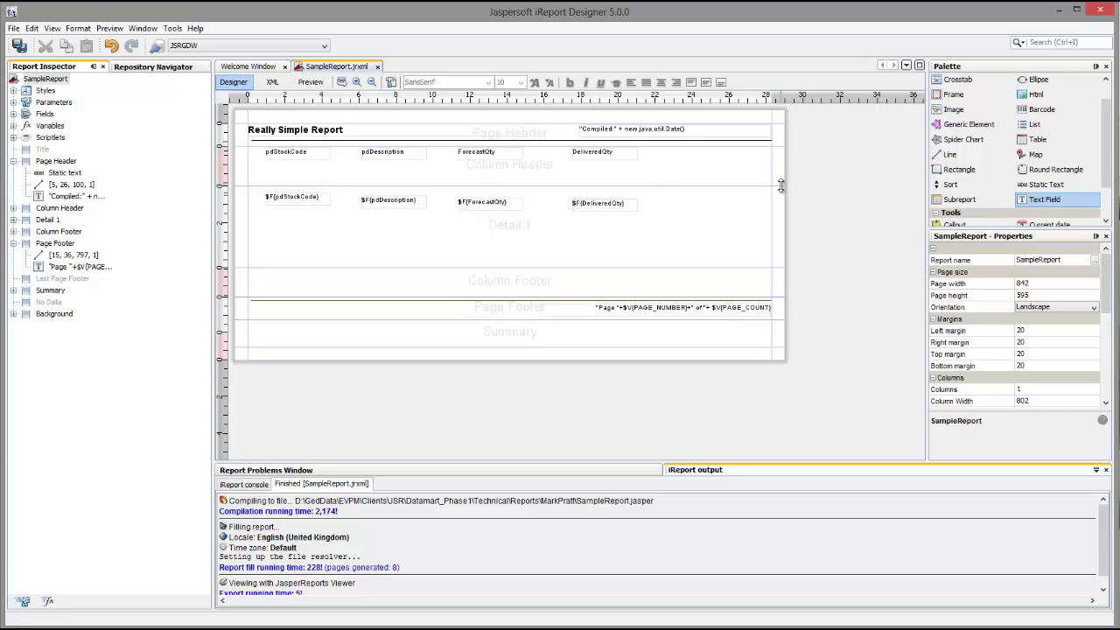
left_click_drag(780, 186, 774, 162)
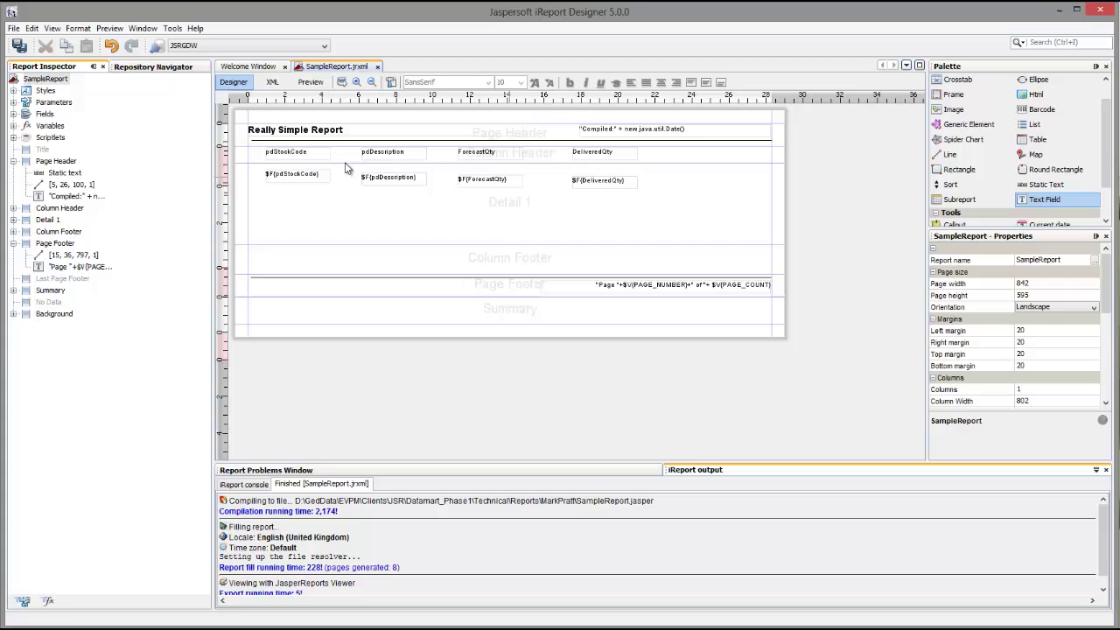
left_click(283, 157)
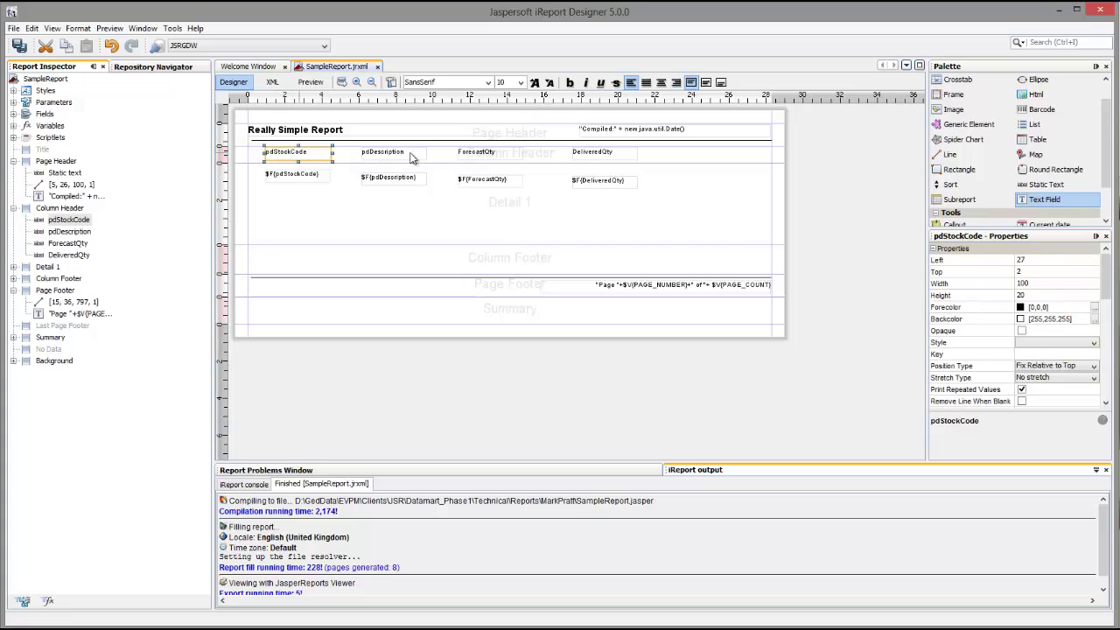
left_click(568, 83)
left_click(405, 157)
left_click(569, 83)
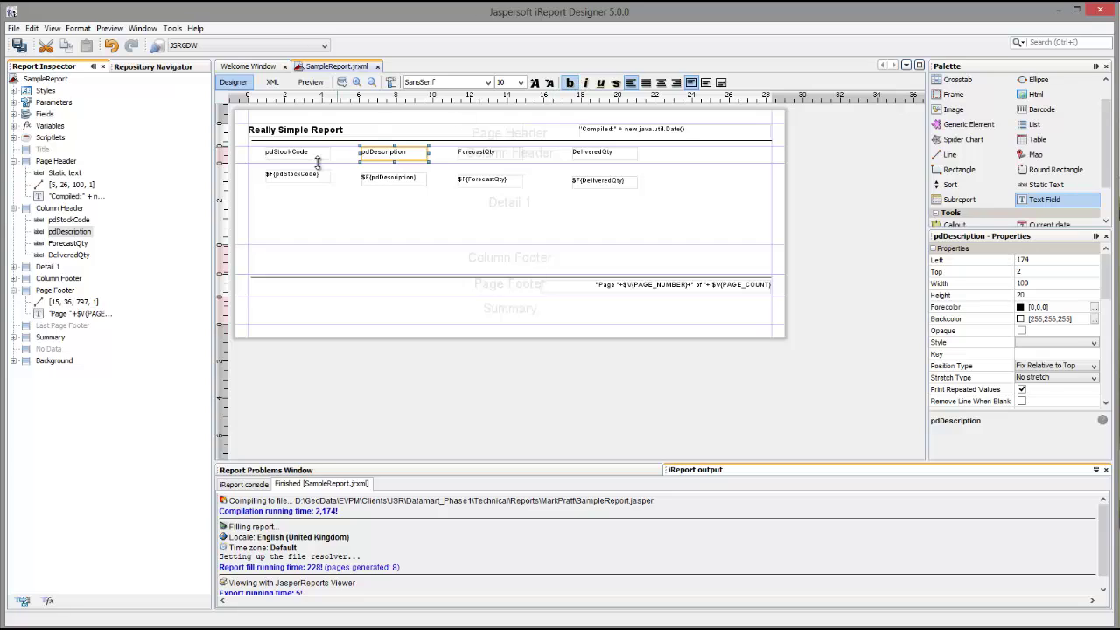
left_click(483, 155)
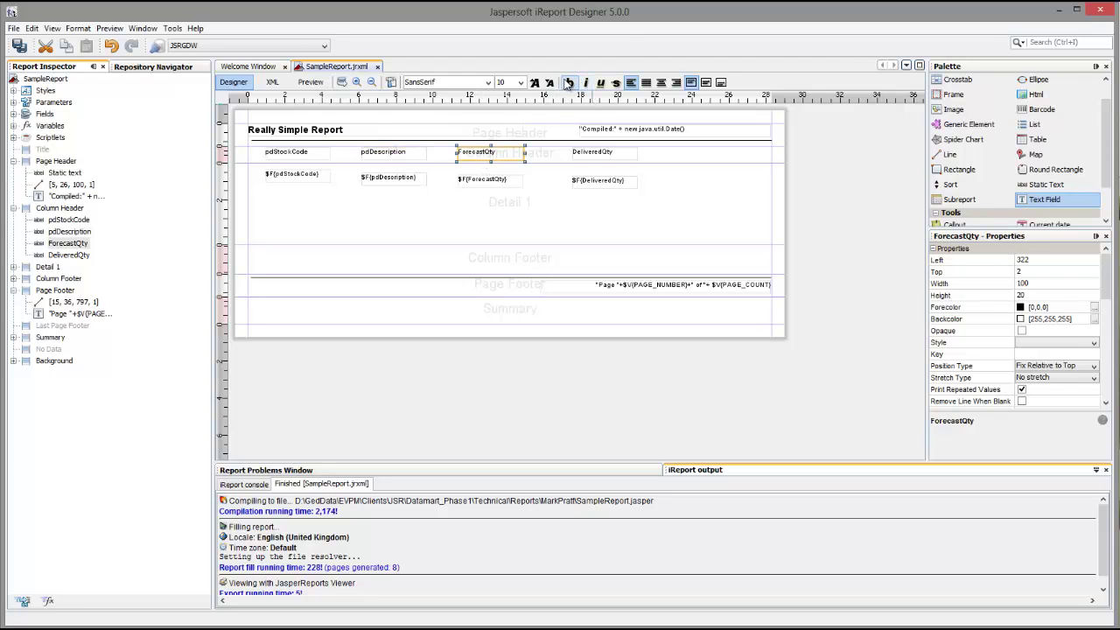
left_click(569, 83)
left_click(593, 154)
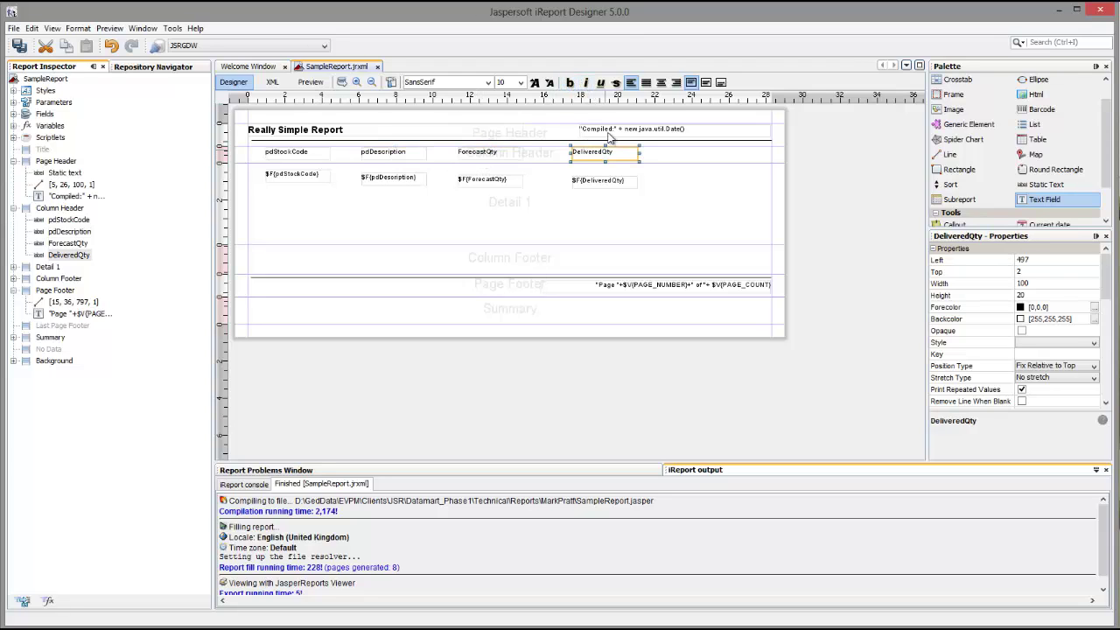
left_click(569, 83)
Step: Nudge the four Detail 1 fields up near the band's top, tops 4–6
left_click(321, 173)
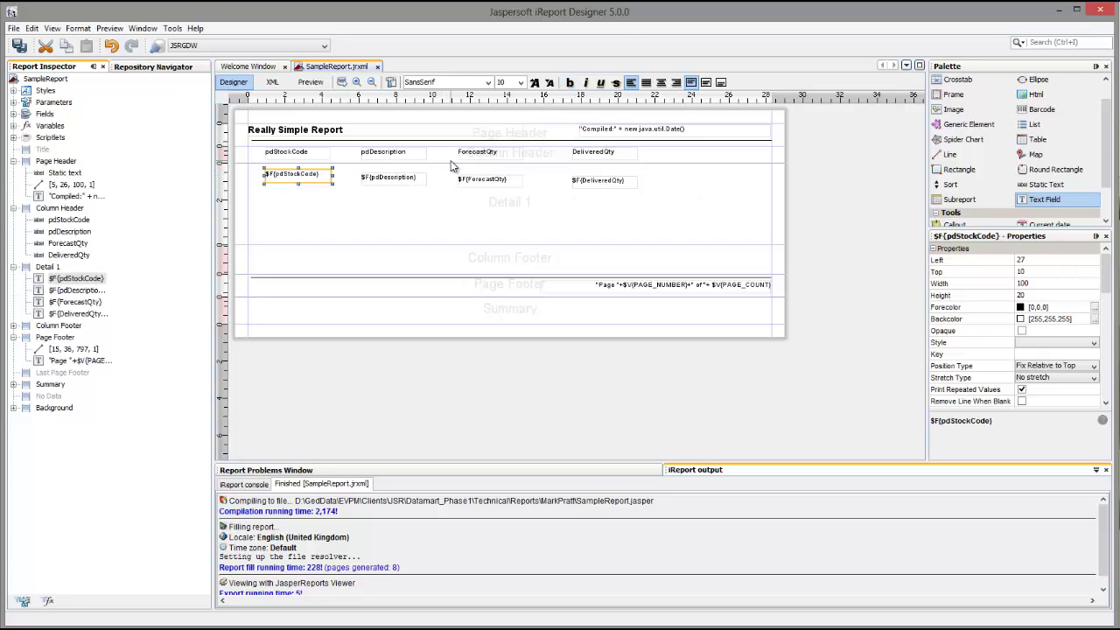
key("Up")
key("Up")
key("Up")
key("Up")
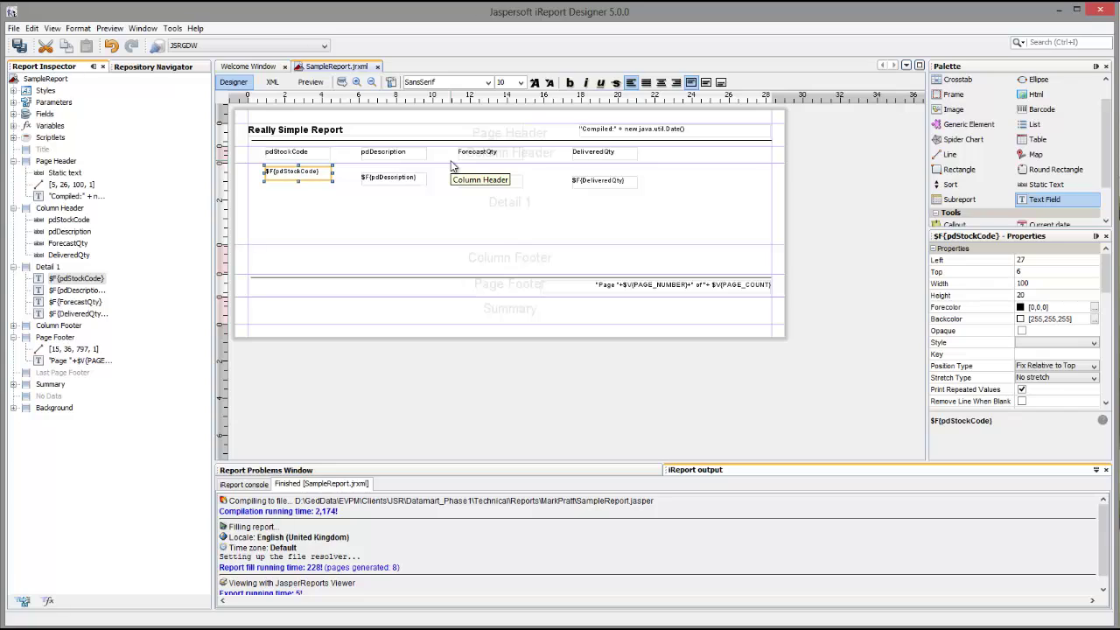
left_click(391, 180)
key("Up")
key("Up")
key("Up")
key("Up")
key("Up")
key("Up")
key("Up")
key("Up")
key("Up")
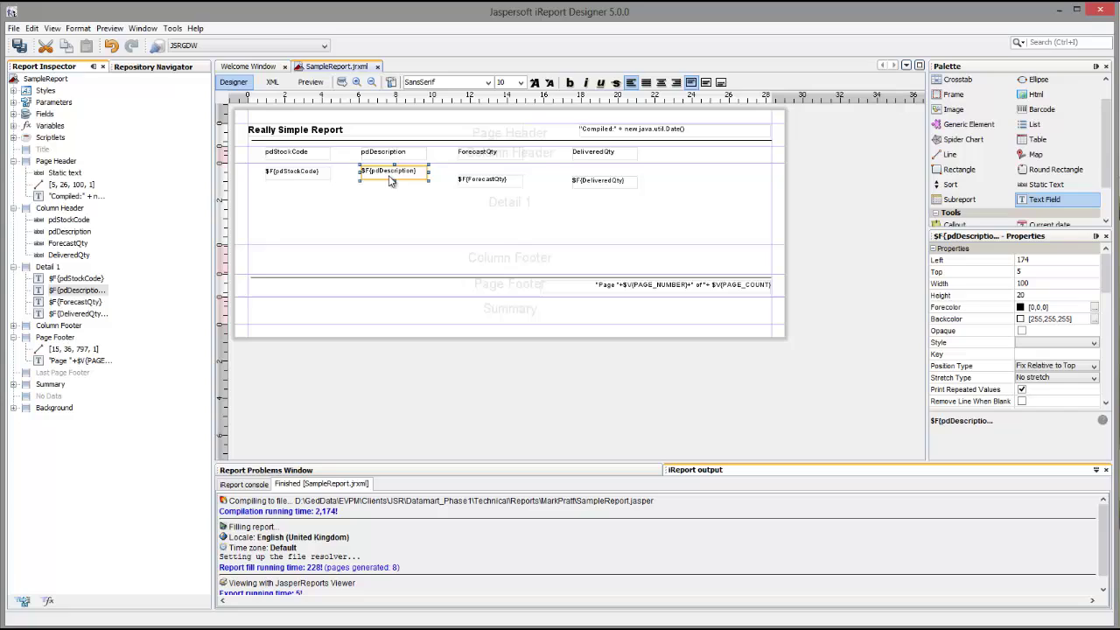
left_click(495, 184)
key("Up")
key("Up")
key("Up")
key("Up")
key("Up")
key("Up")
key("Up")
key("Up")
key("Up")
key("Up")
key("Up")
key("Up")
key("Up")
key("Up")
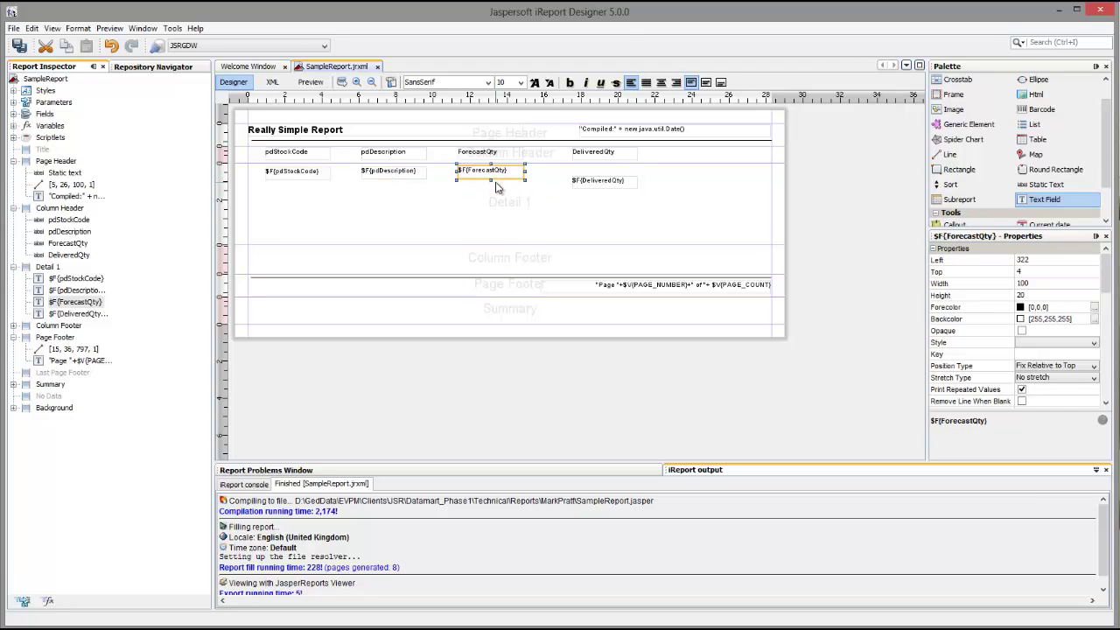
left_click(608, 186)
key("Up")
key("Up")
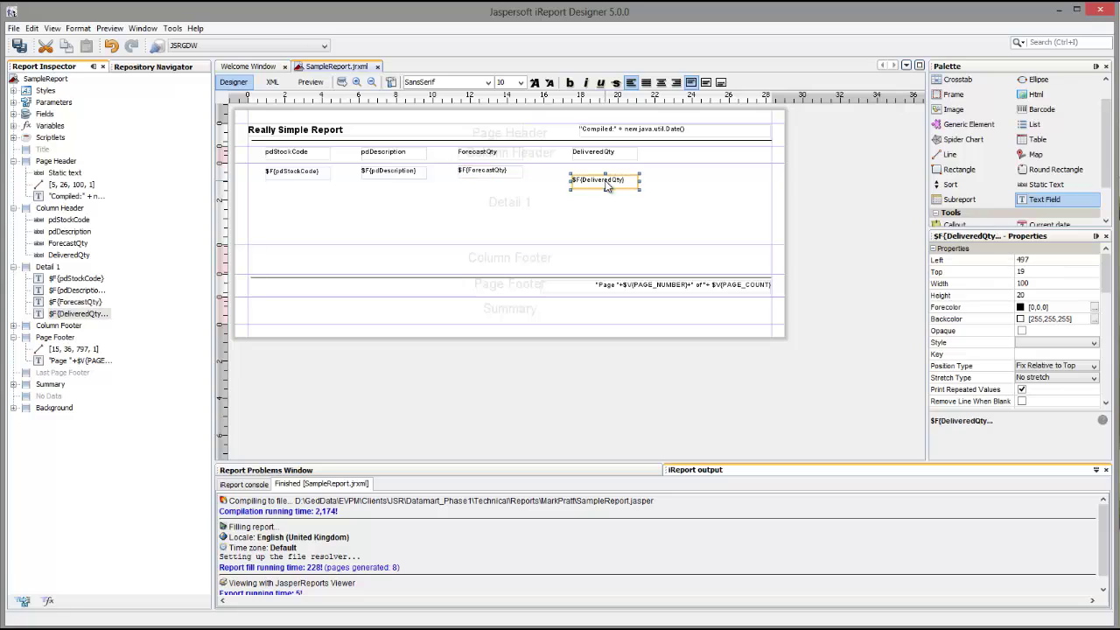
key("Up")
key("Up")
key("Up")
key("Up")
key("Up")
key("Up")
key("Up")
key("Up")
key("Up")
key("Up")
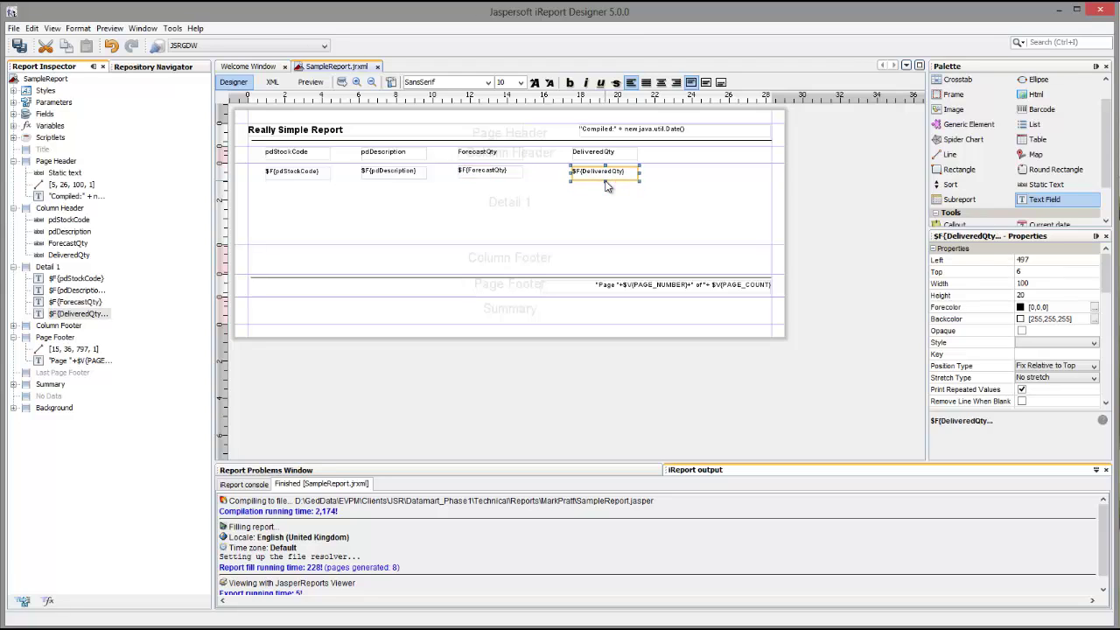
left_click(676, 230)
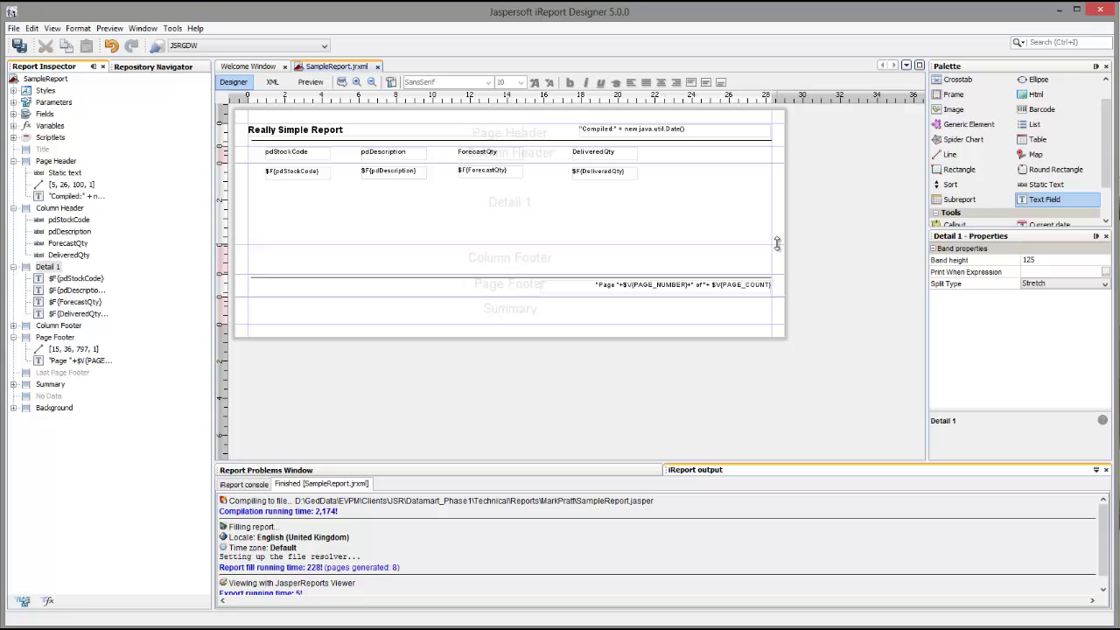
Step: Shrink the Detail 1 band to fit its fields and delete the Column Footer band
left_click_drag(777, 244, 765, 183)
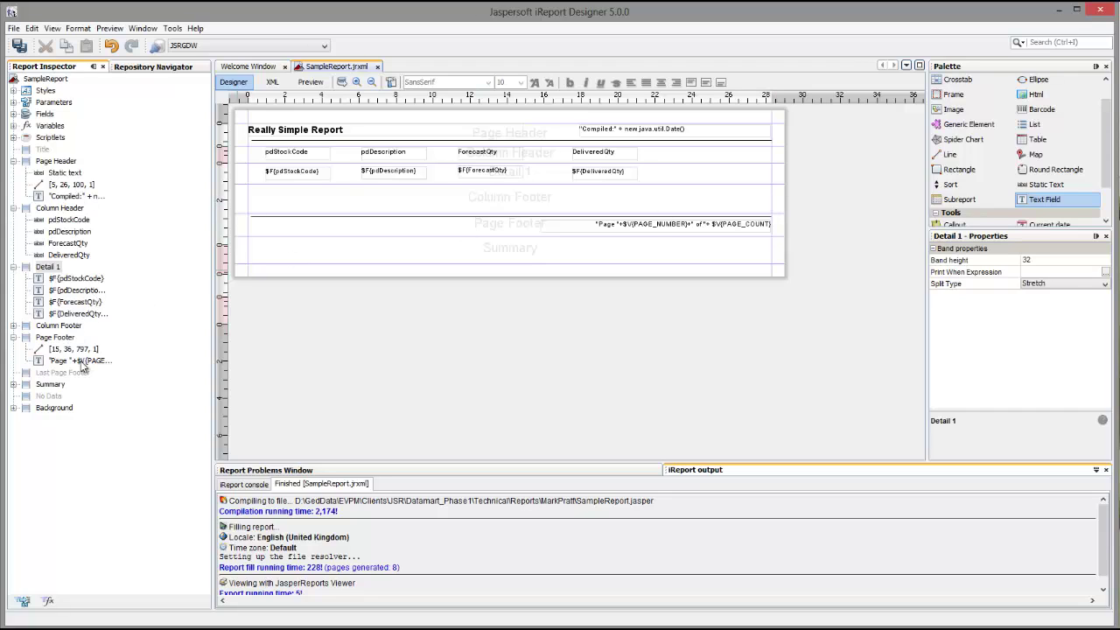
left_click(51, 326)
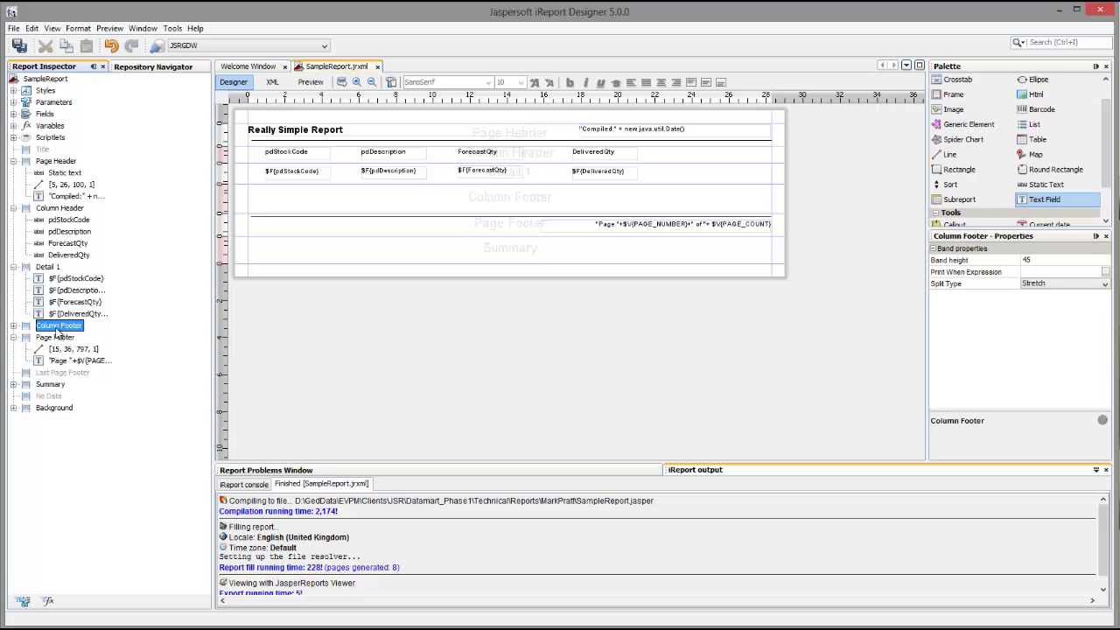
right_click(60, 326)
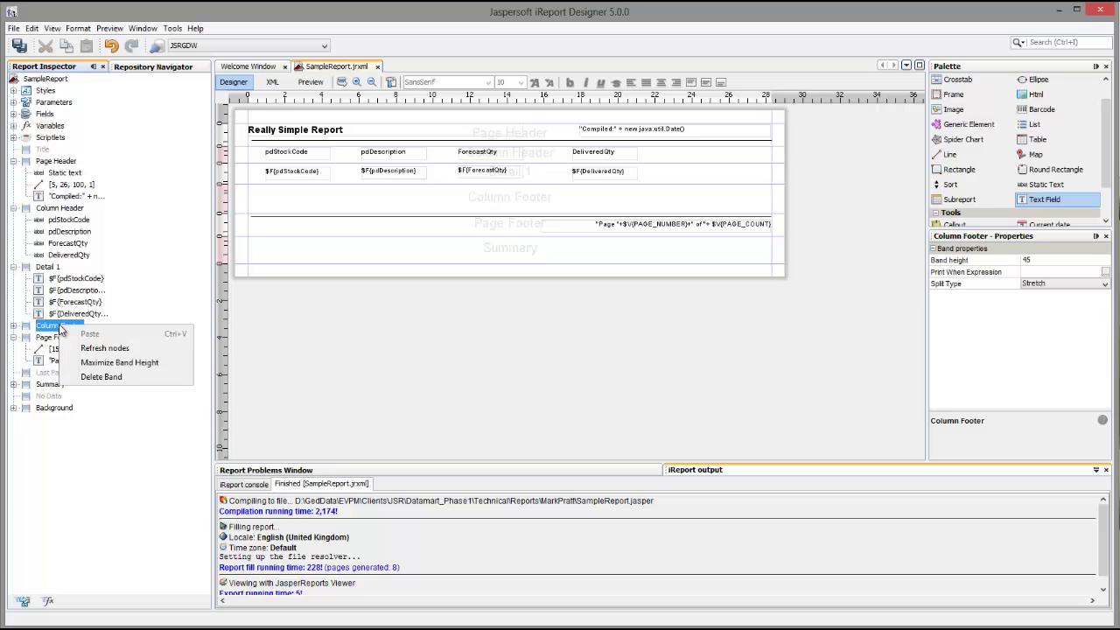
left_click(111, 376)
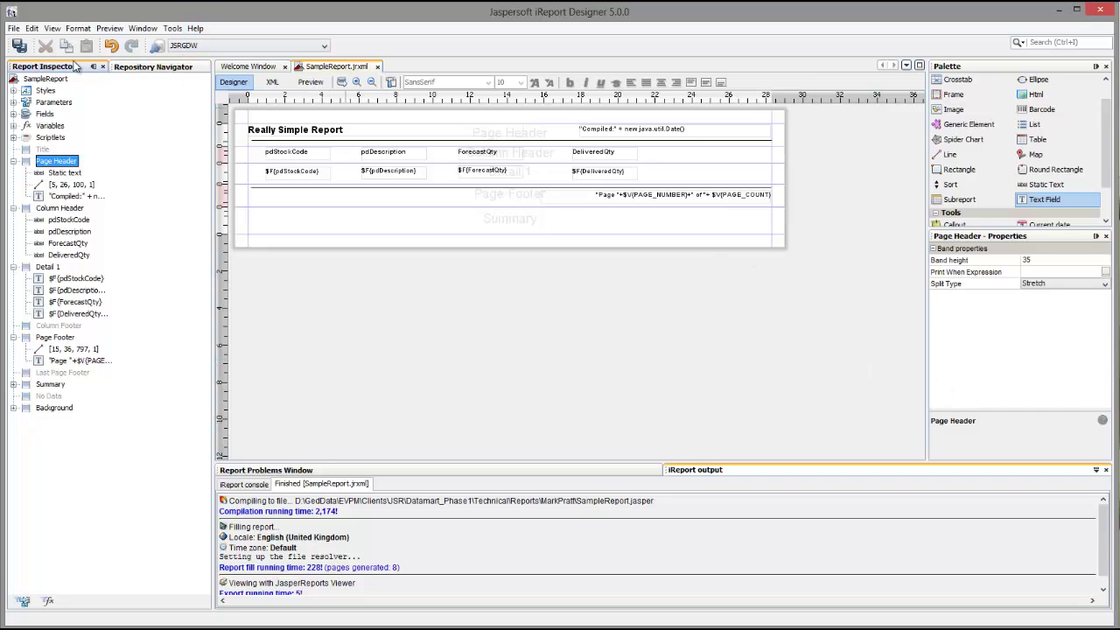
Step: Preview the report, checking the last and first page footers (Page 1 of 14), then return to Designer
left_click(312, 82)
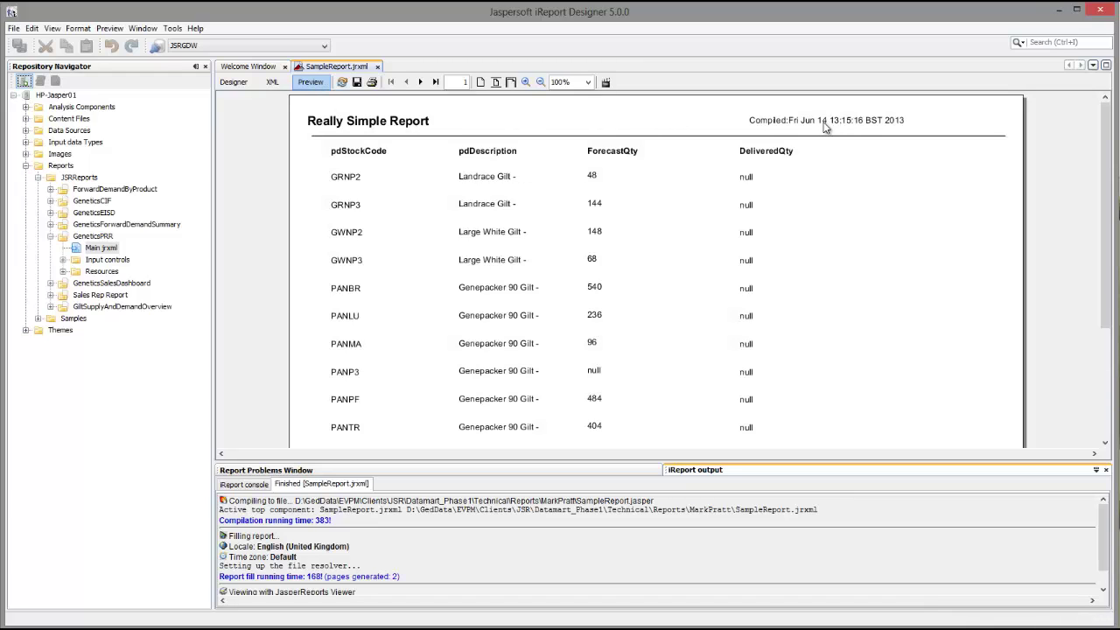
scroll(831, 249, "down", 3)
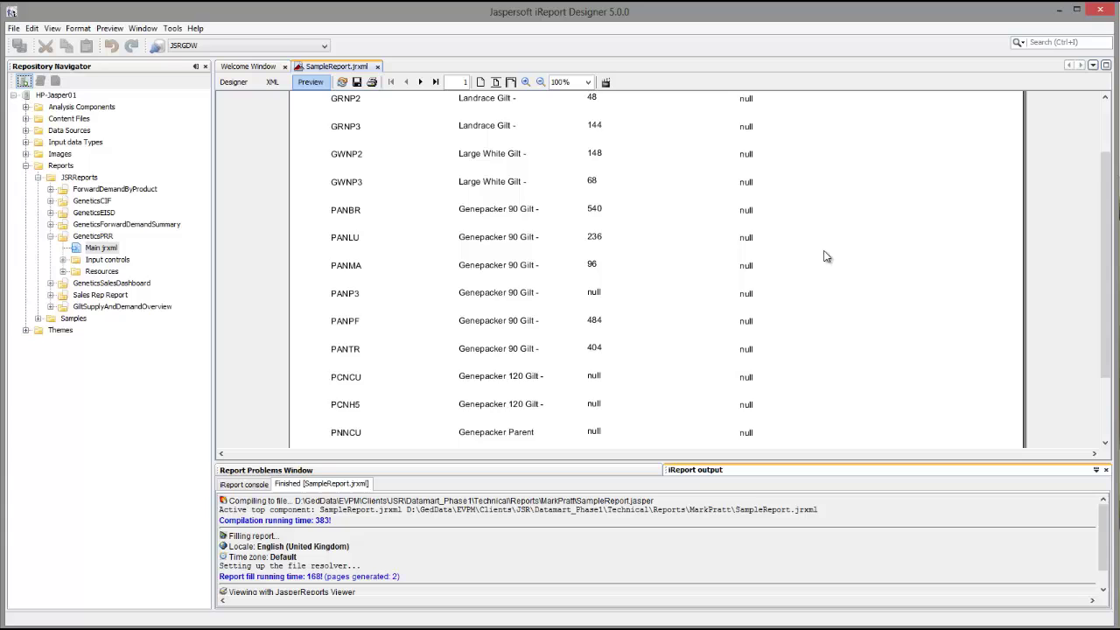
scroll(827, 257, "down", 2)
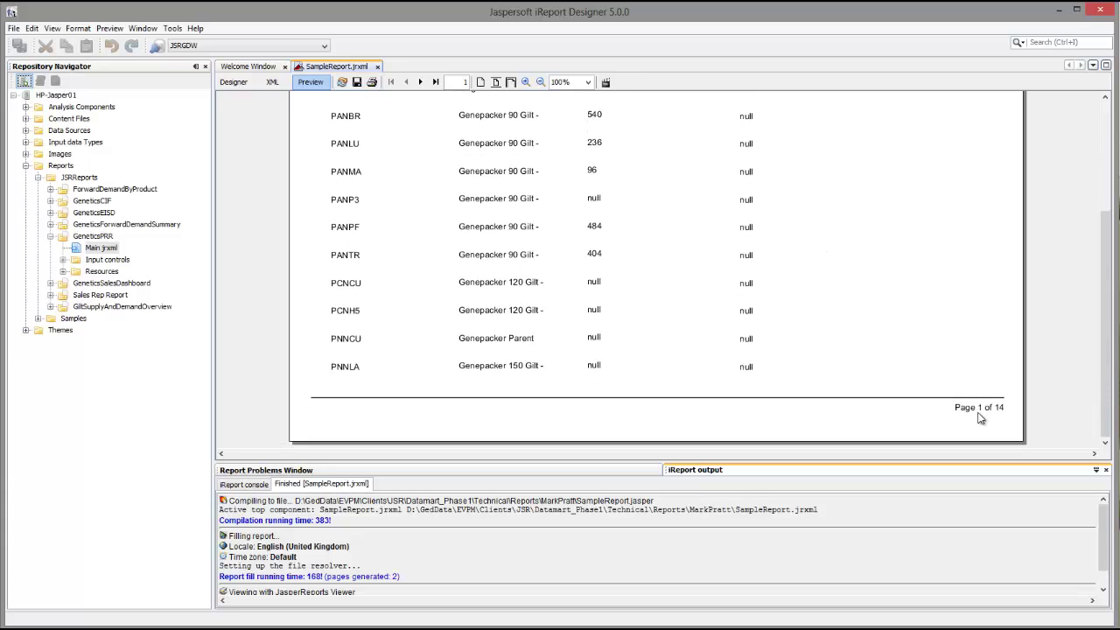
scroll(882, 343, "up", 2)
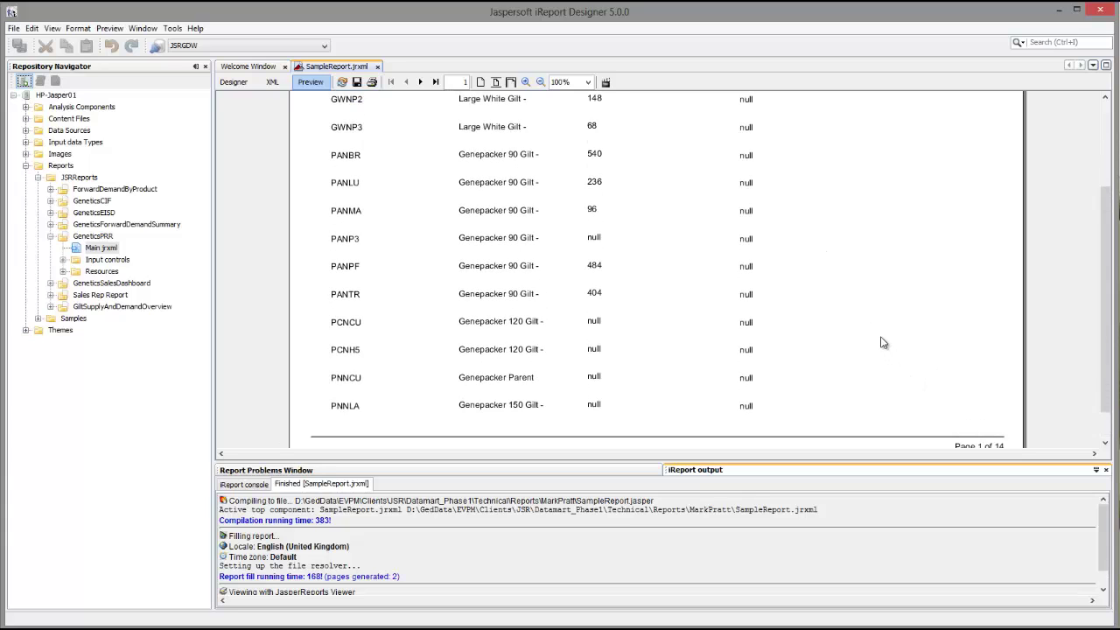
scroll(882, 343, "up", 3)
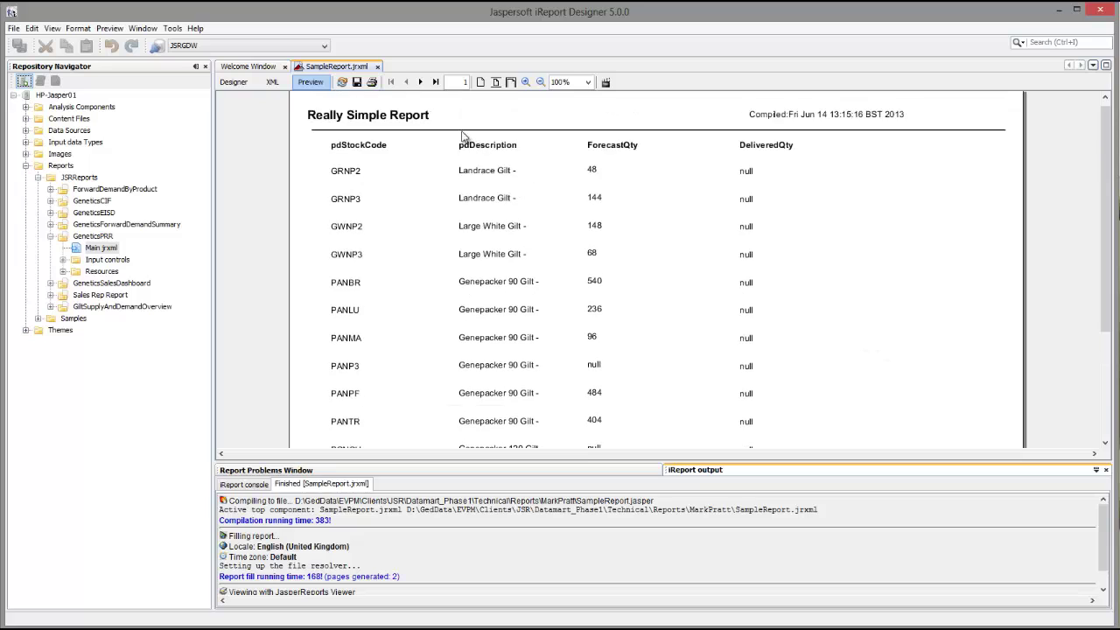
left_click(435, 82)
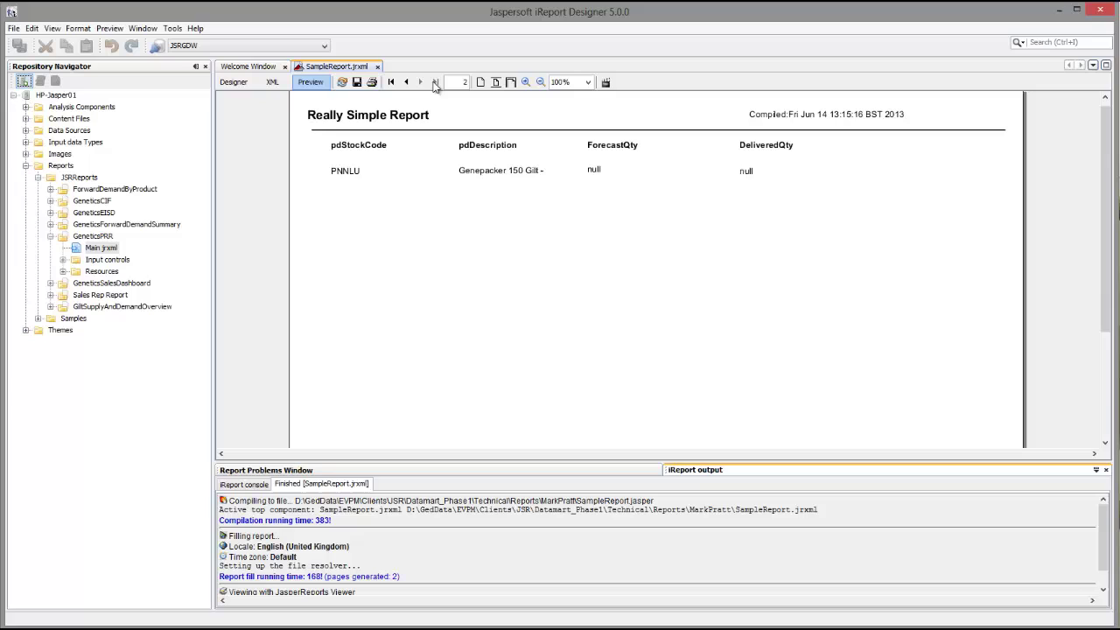
scroll(590, 323, "up", 1)
scroll(590, 323, "down", 5)
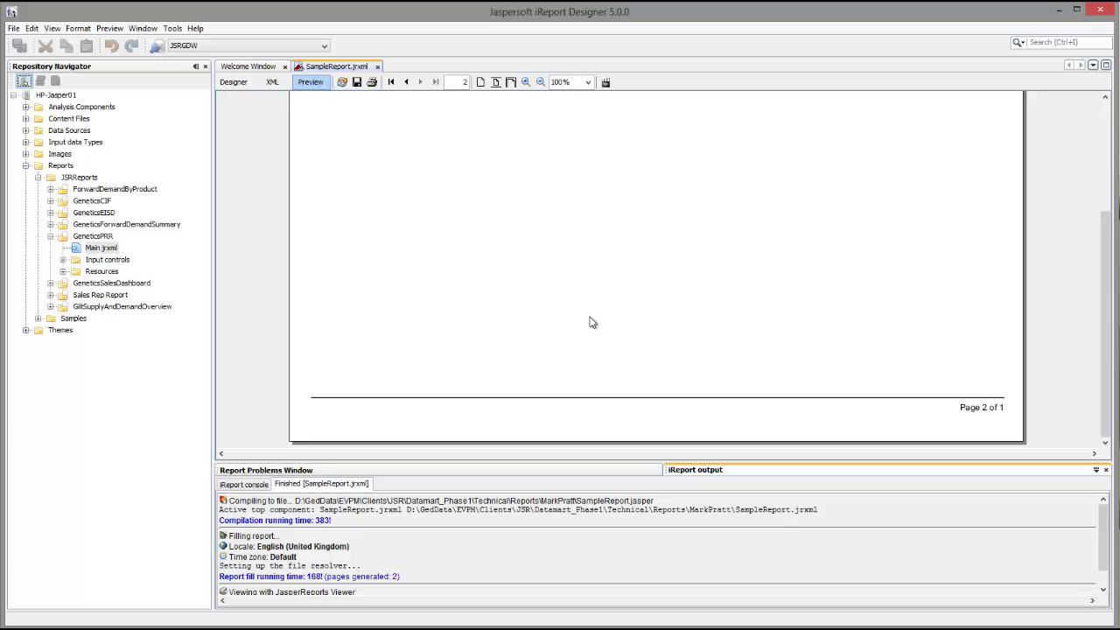
scroll(589, 323, "up", 5)
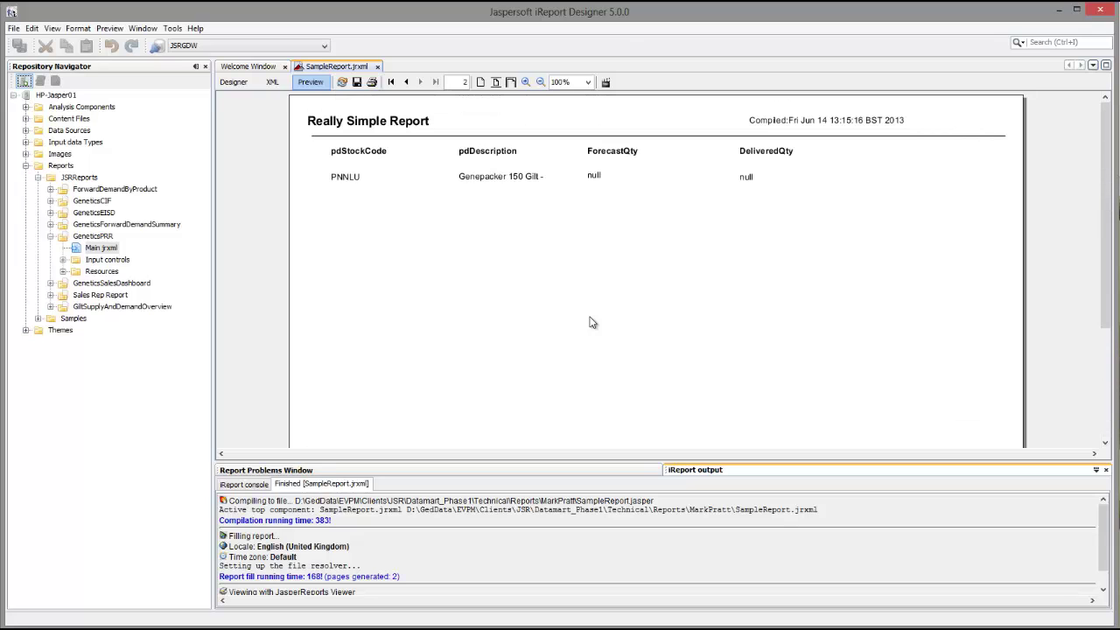
left_click(392, 82)
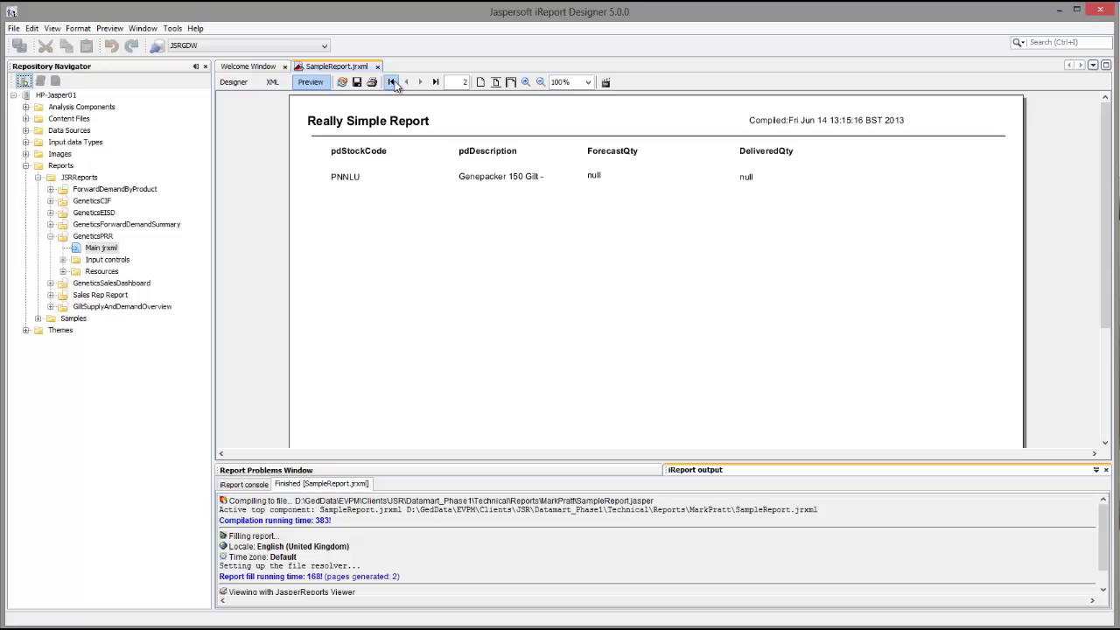
scroll(651, 297, "down", 4)
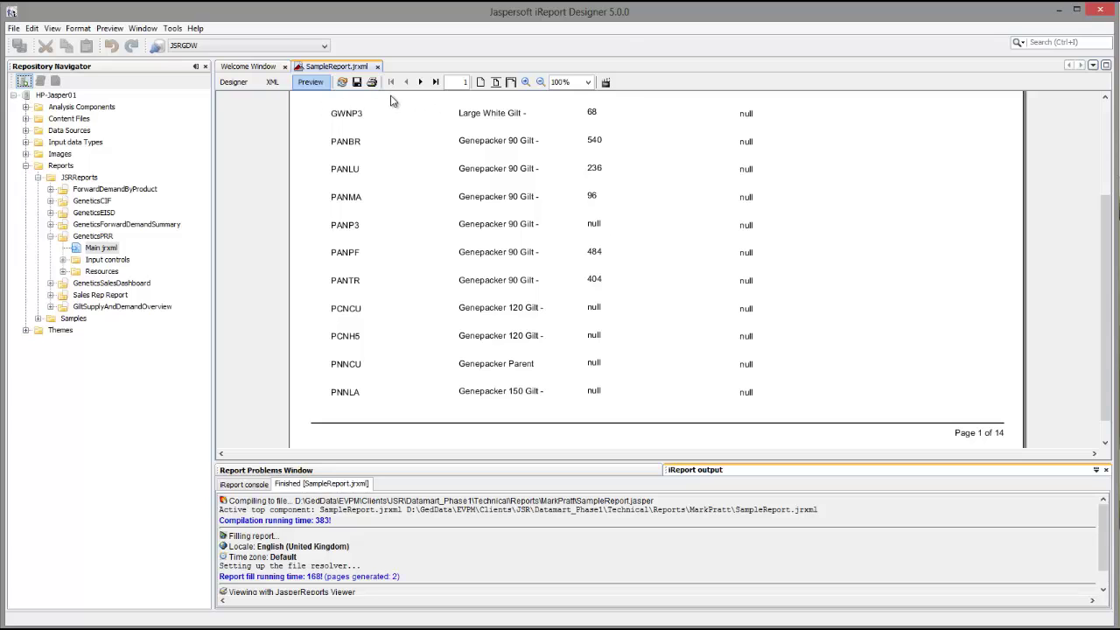
left_click(234, 82)
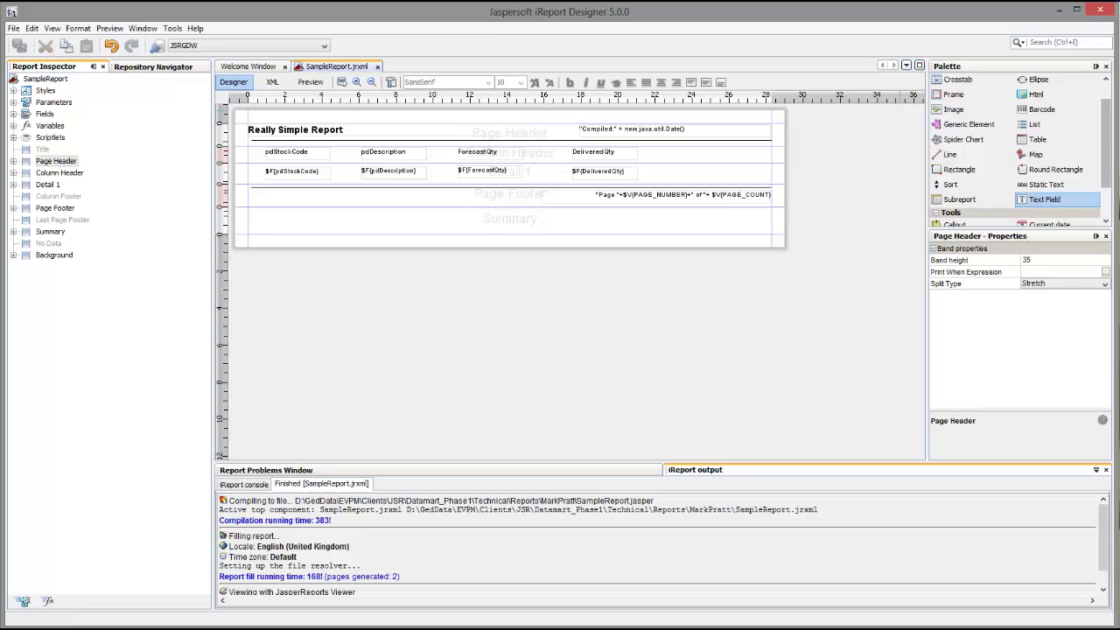
Step: Replace the old footer page-number field with a Page X of Y element from the Palette tools
left_click(671, 197)
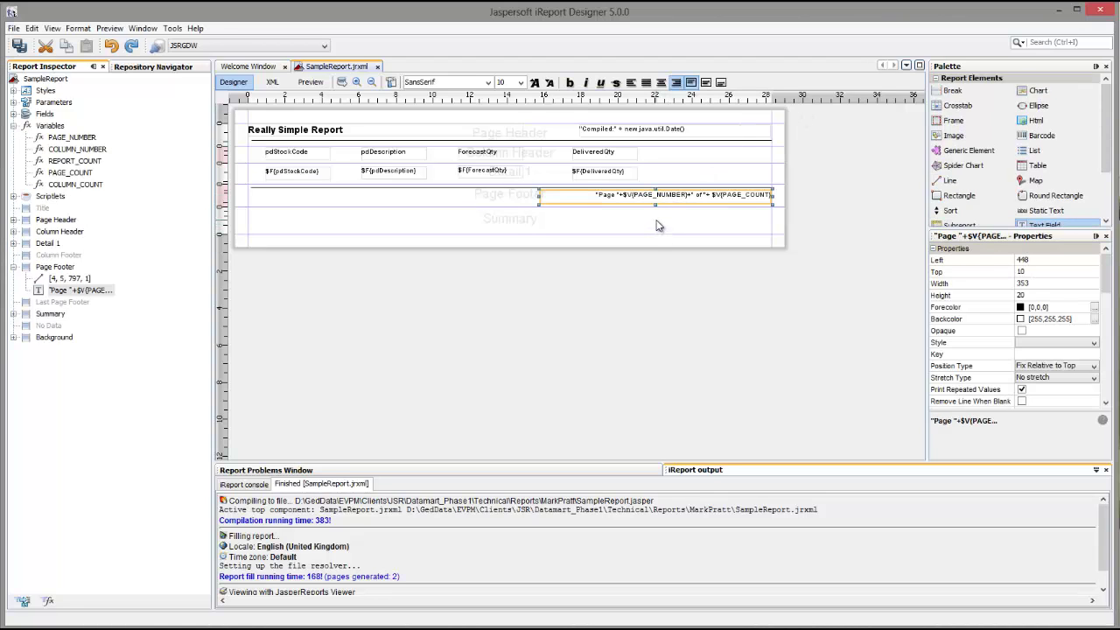
key("Delete")
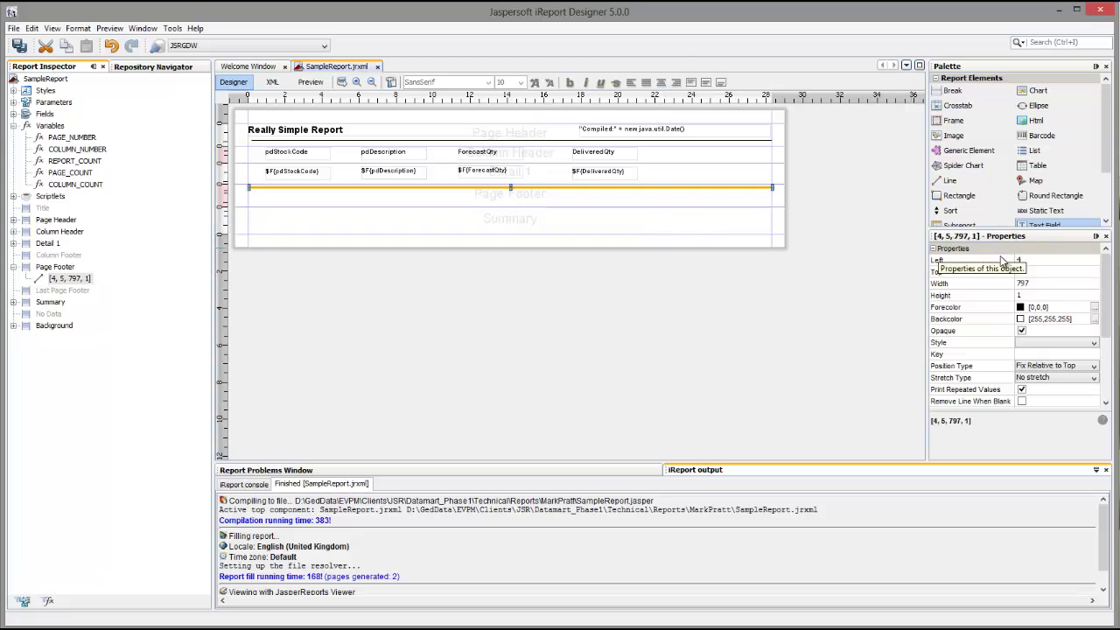
scroll(1069, 218, "down", 3)
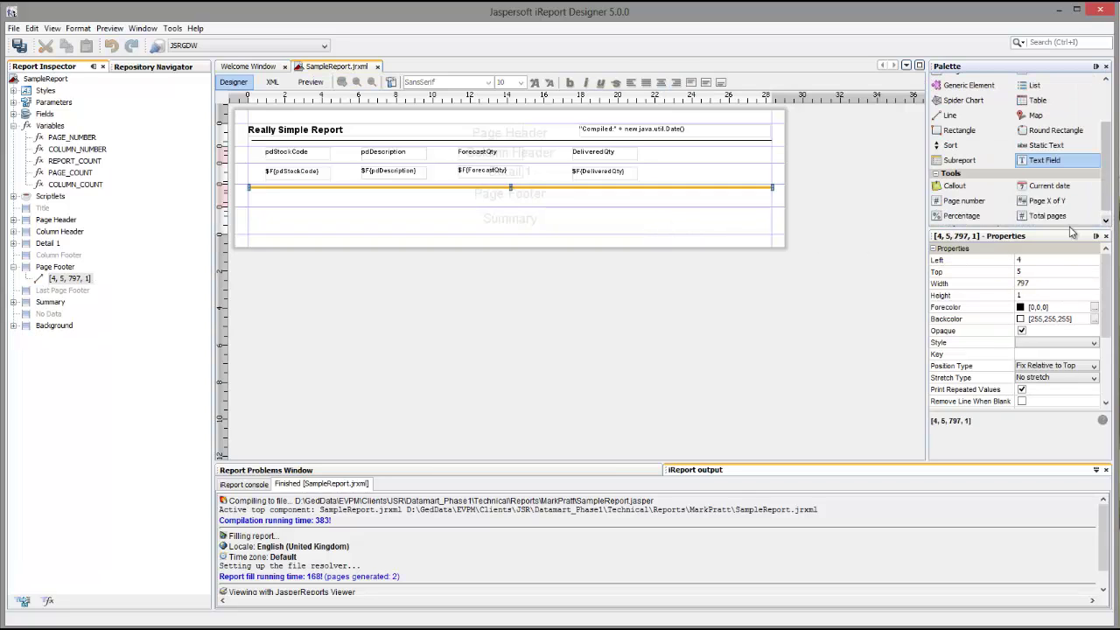
left_click_drag(1048, 204, 727, 202)
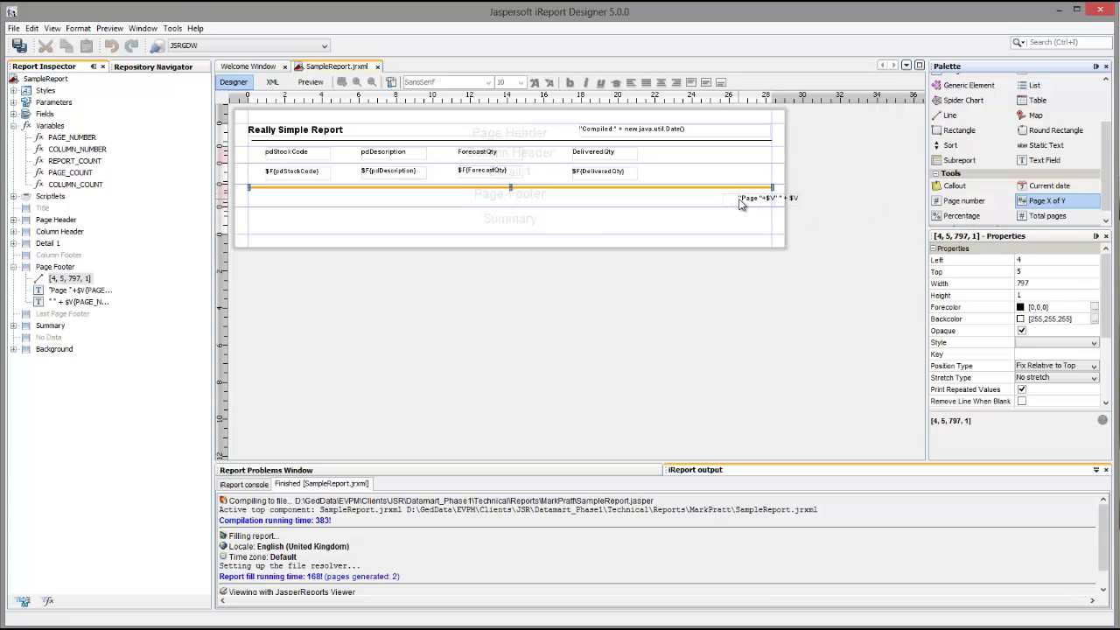
Step: Move both Page X of Y fields together to the footer's right end at top 12
left_click_drag(705, 192, 818, 216)
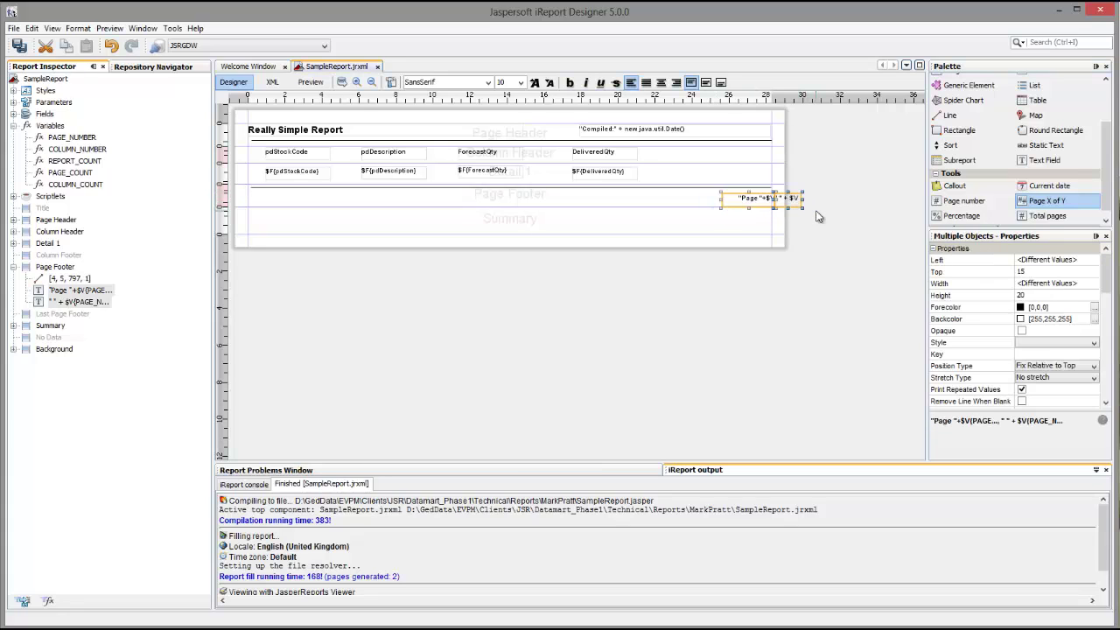
key("Left")
key("Left")
key("Left")
key("Left")
key("Left")
key("Left")
key("Left")
key("Left")
key("Left")
key("Left")
key("Left")
key("Left")
key("Left")
key("Left")
key("Left")
key("Left")
key("Left")
key("Left")
key("Left")
key("Left")
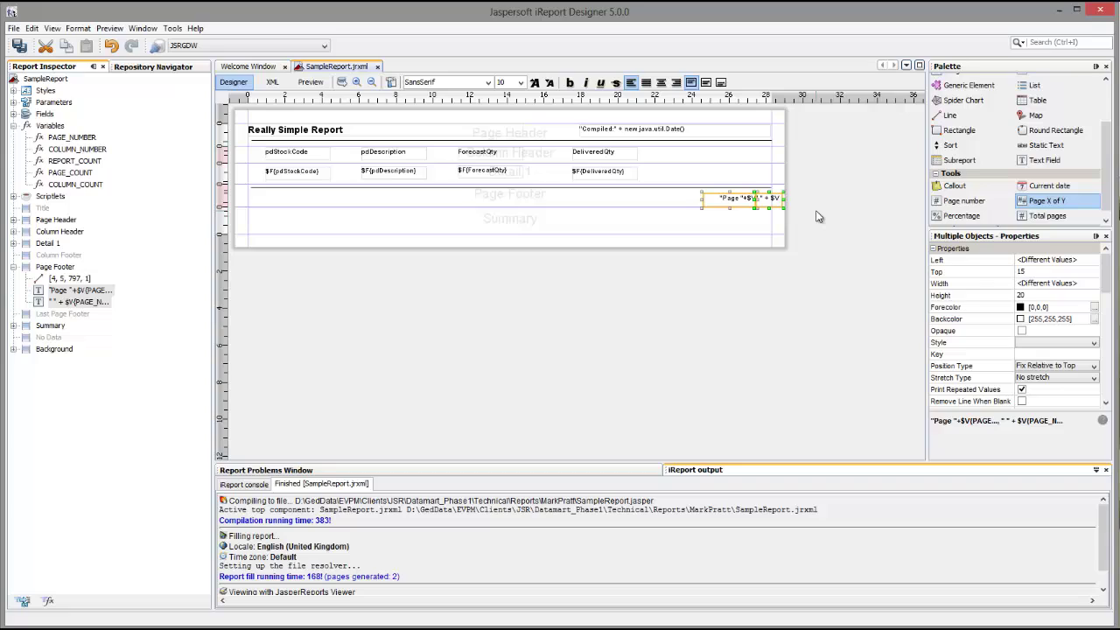
key("Left")
key("Left")
key("Left")
key("Left")
key("Left")
key("Left")
key("Left")
key("Left")
key("Left")
key("Left")
key("Left")
key("Left")
key("Left")
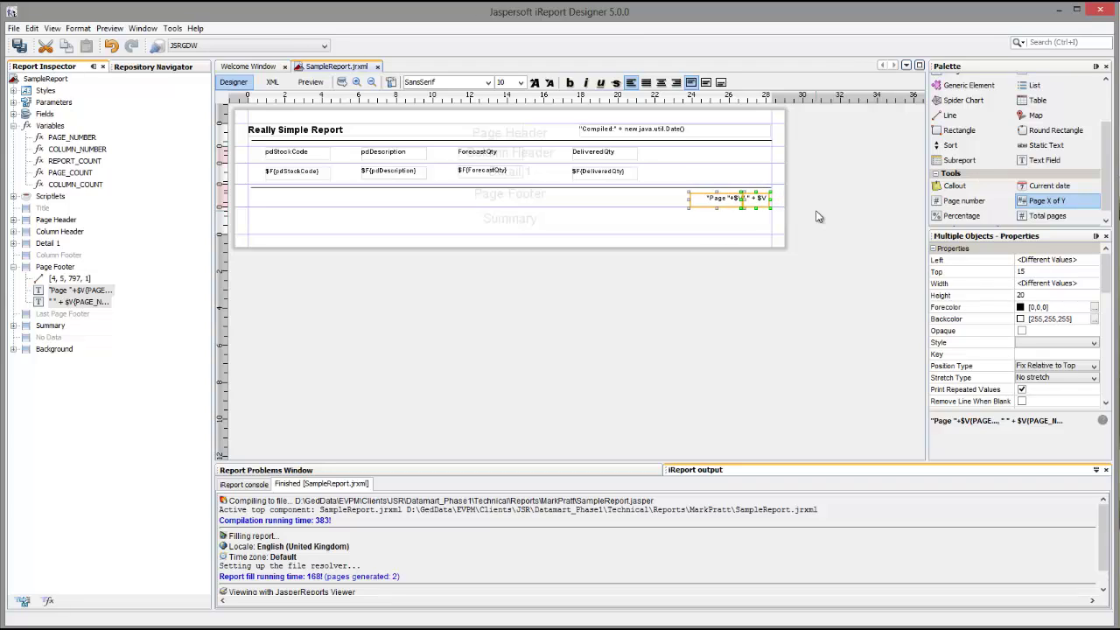
key("Up")
key("Up")
key("Up")
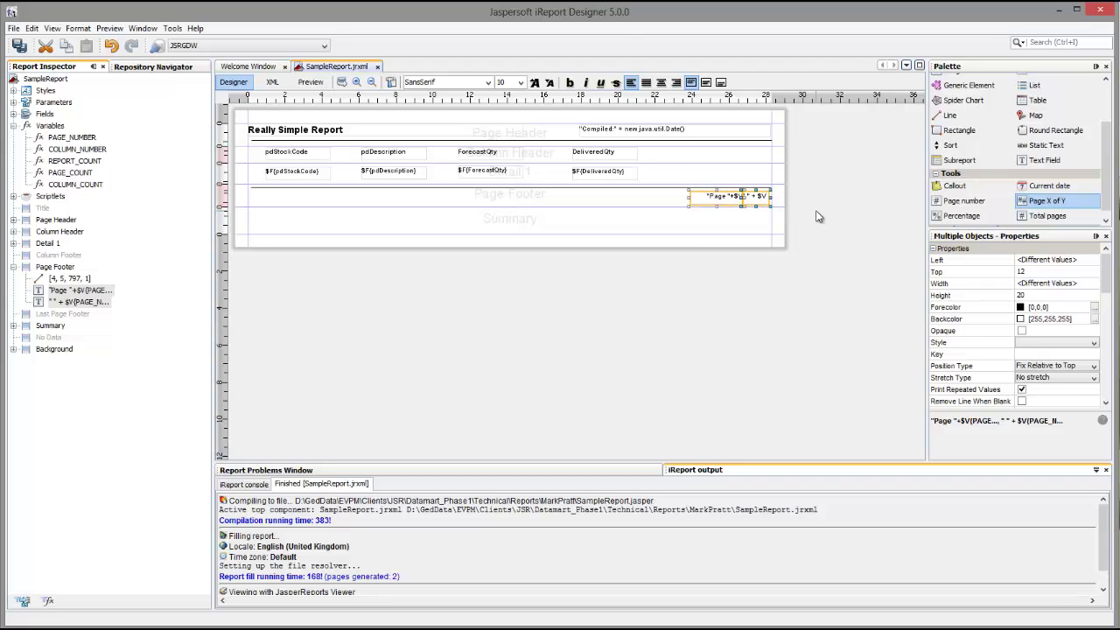
left_click(658, 221)
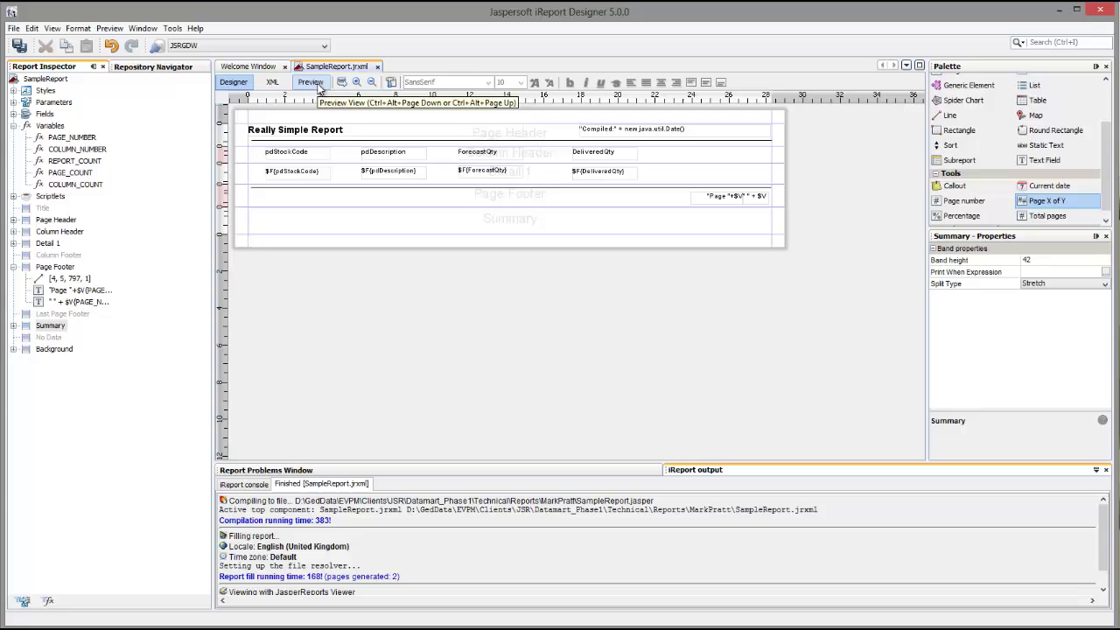
left_click(317, 84)
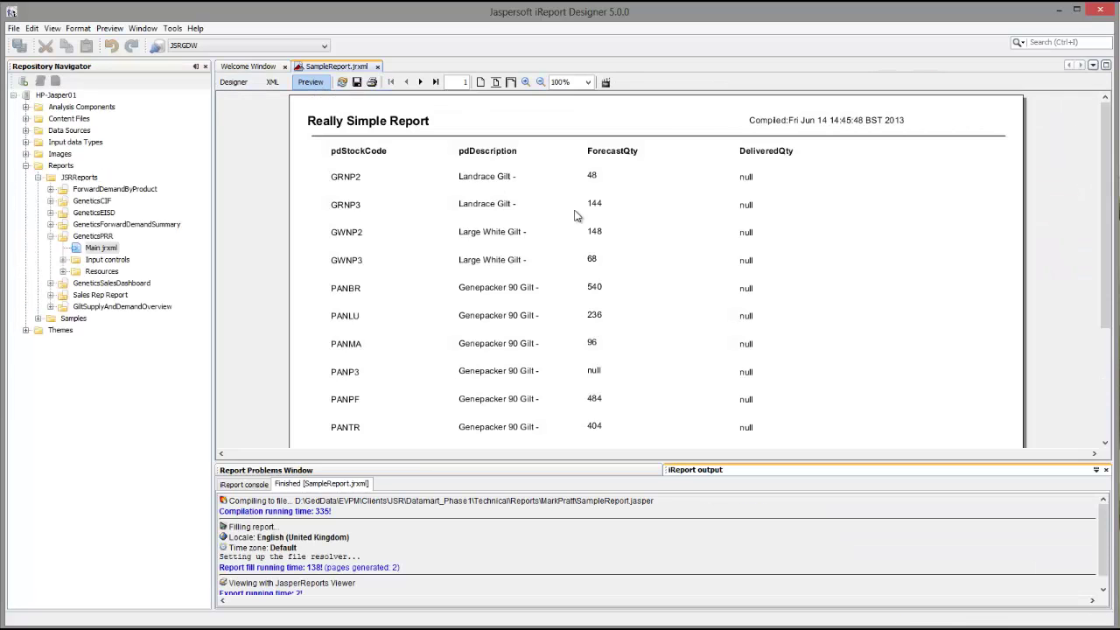
scroll(626, 258, "down", 5)
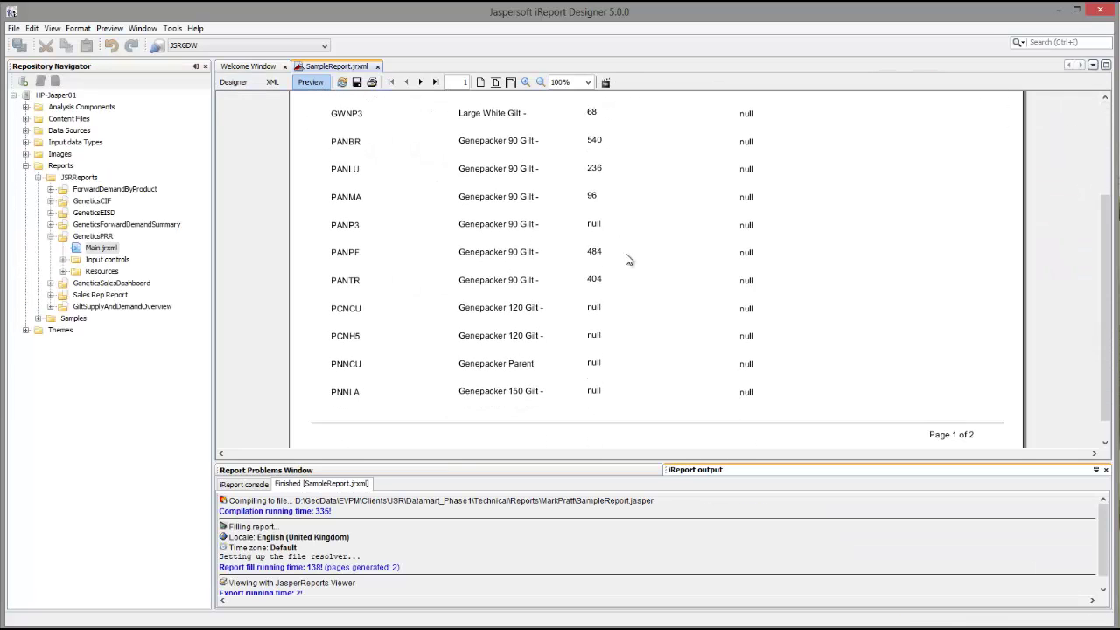
scroll(626, 258, "down", 1)
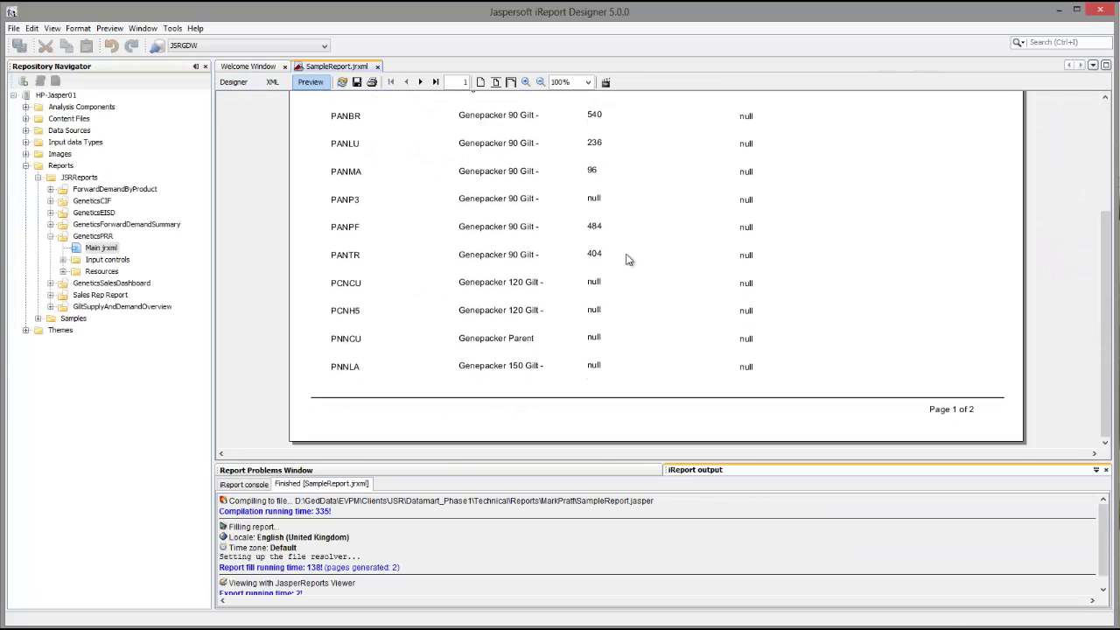
left_click(435, 82)
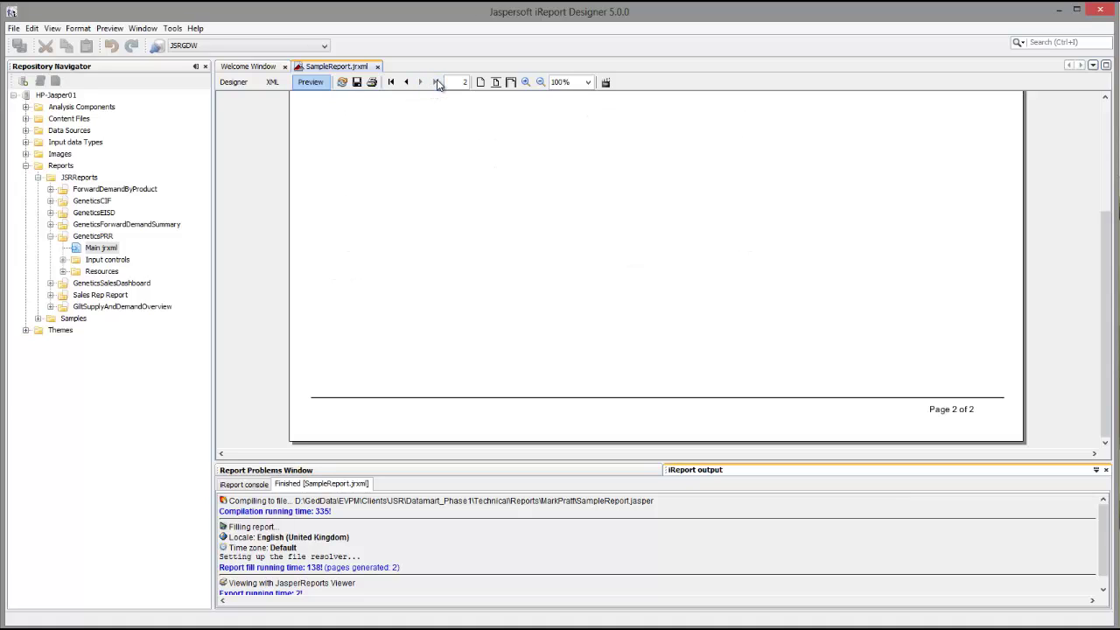
scroll(807, 275, "up", 8)
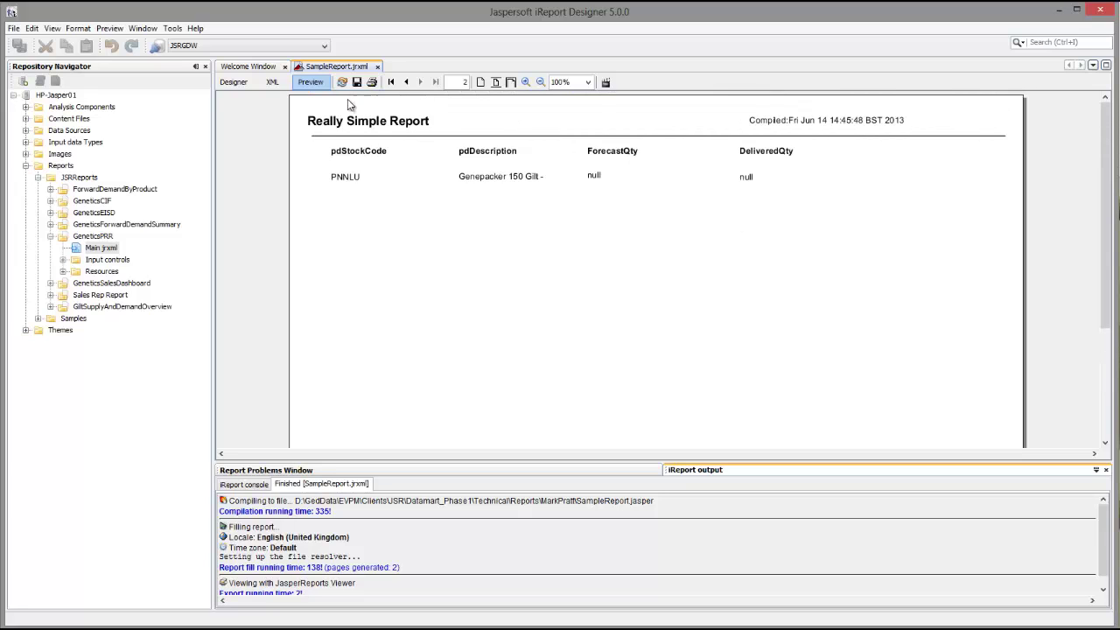
left_click(234, 83)
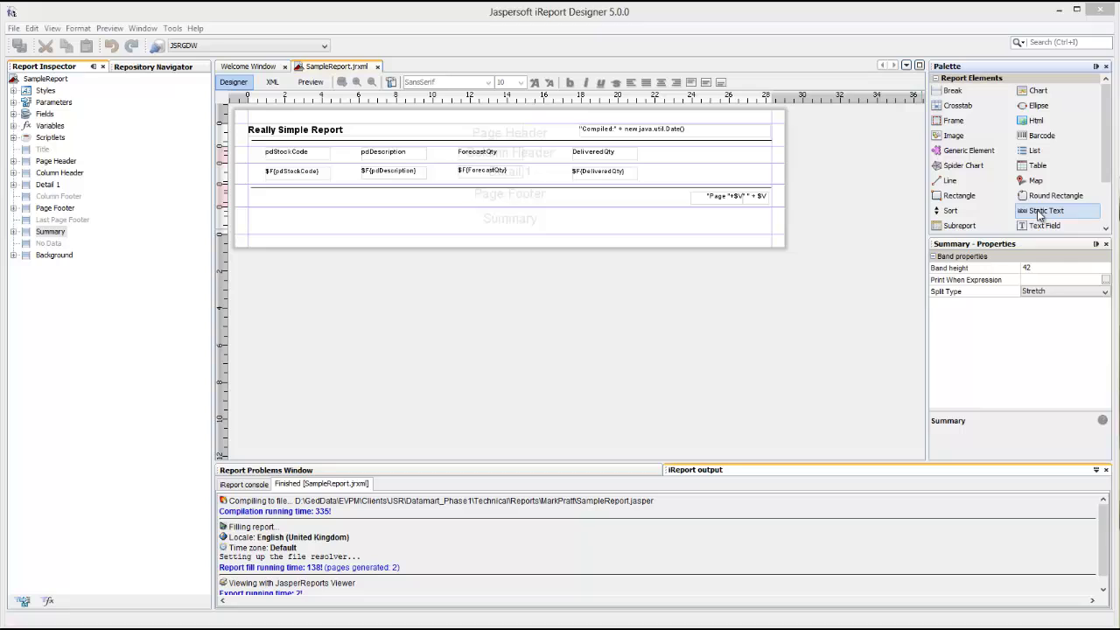
Step: Add a bold "Totals" static text label at the Summary band's top-left (left 27, top 0)
left_click_drag(1039, 217, 286, 220)
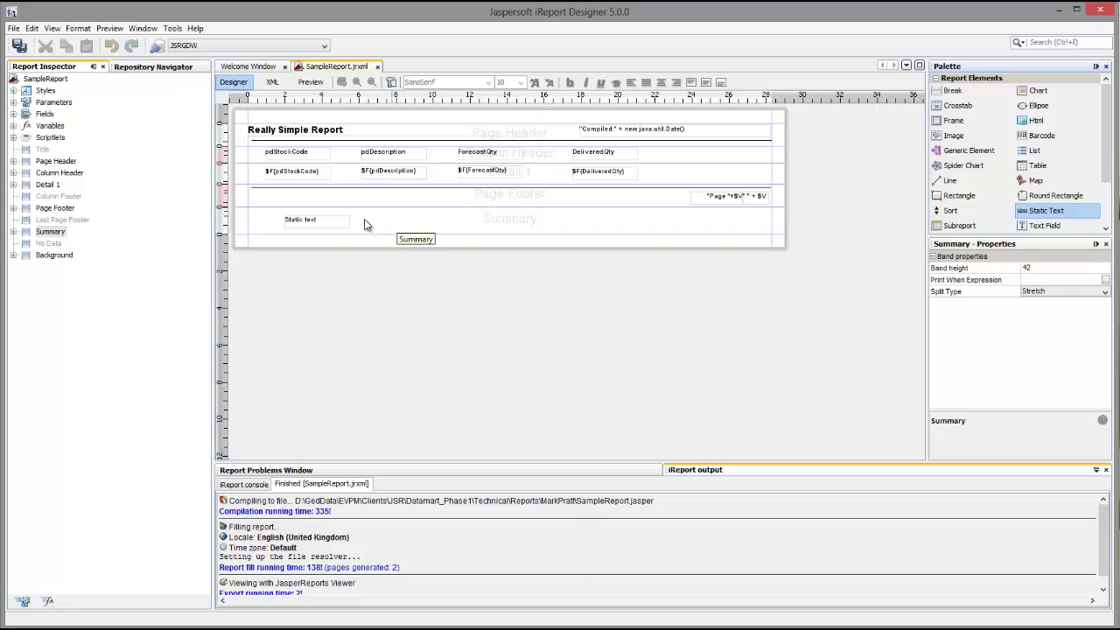
left_click(311, 224)
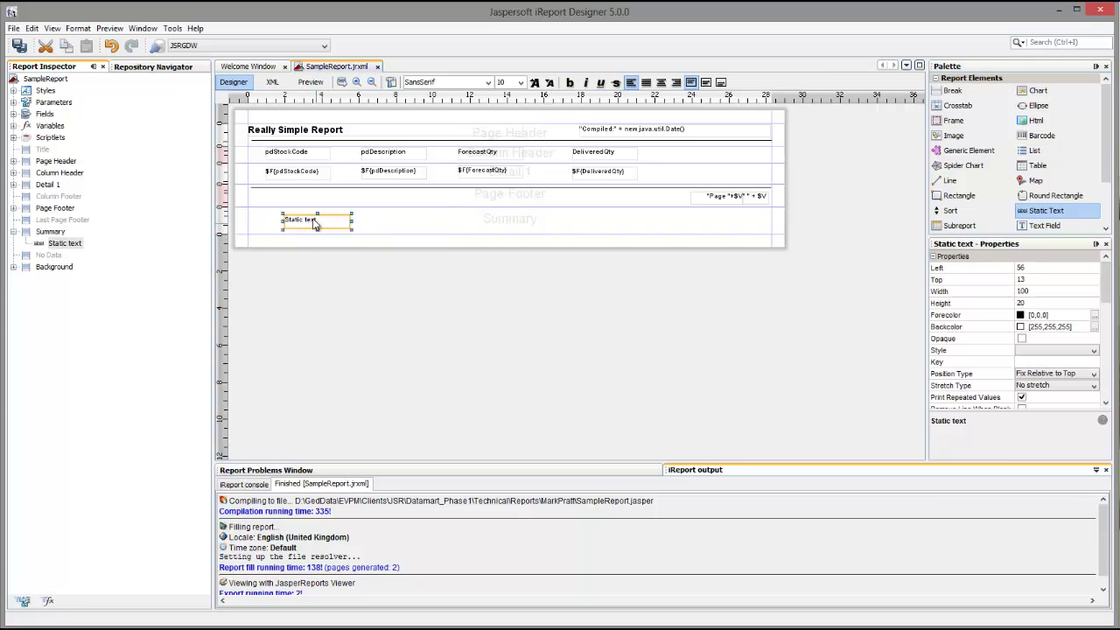
double_click(314, 224)
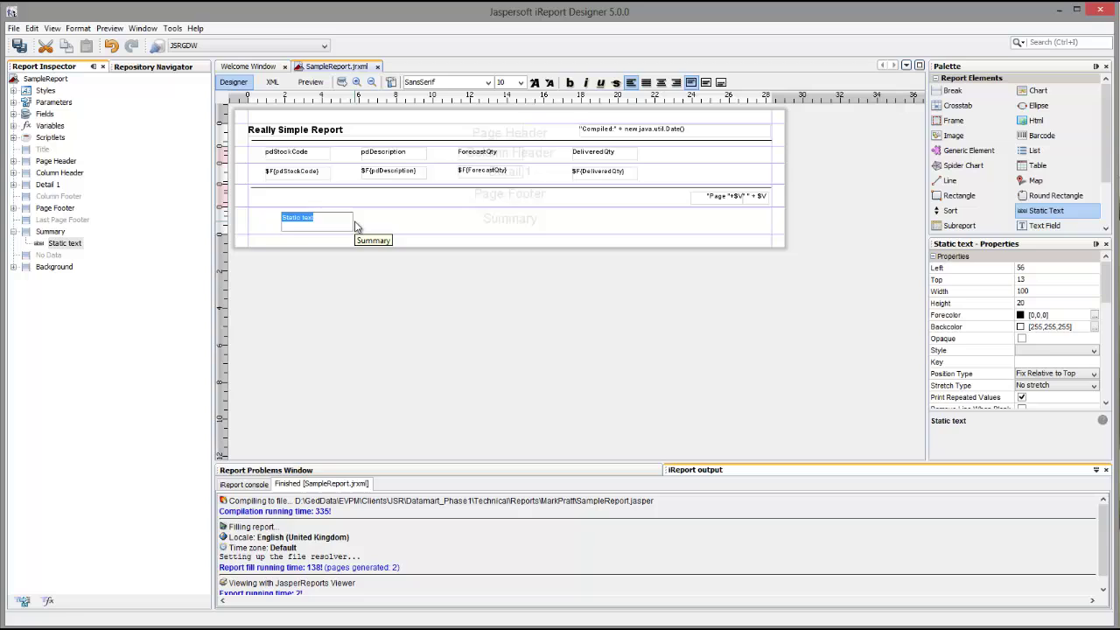
type("Totals")
left_click(373, 234)
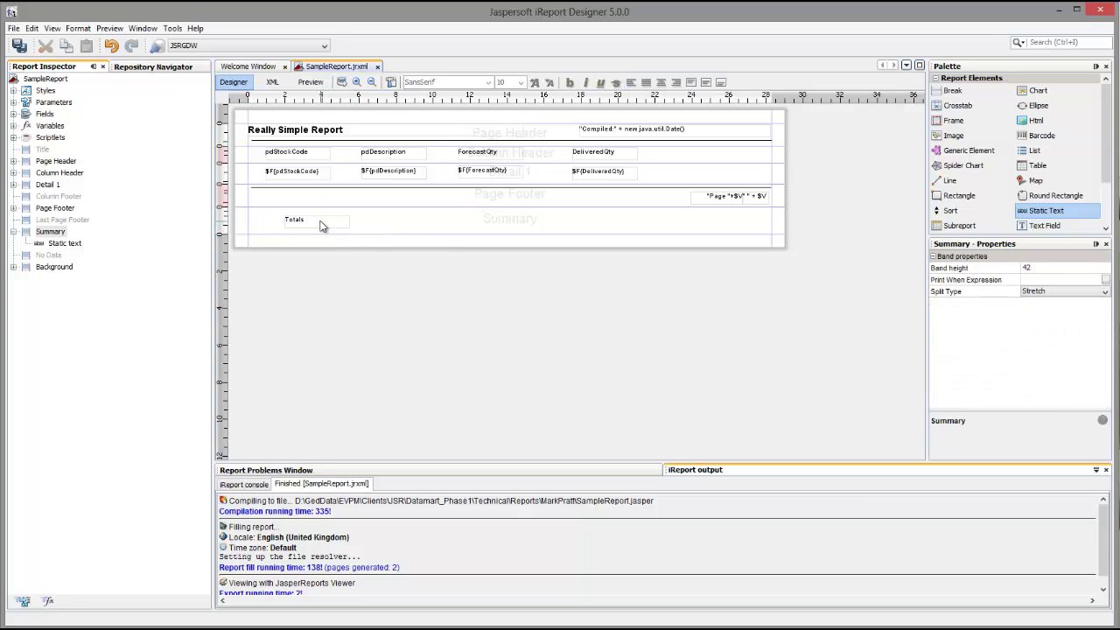
left_click_drag(320, 226, 296, 223)
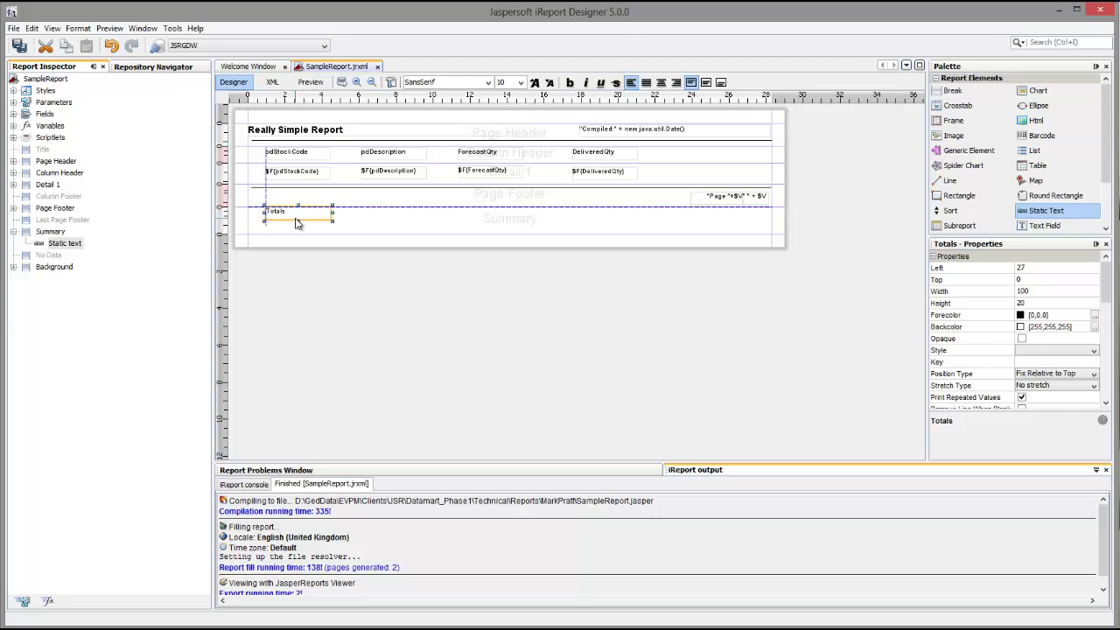
left_click(350, 227)
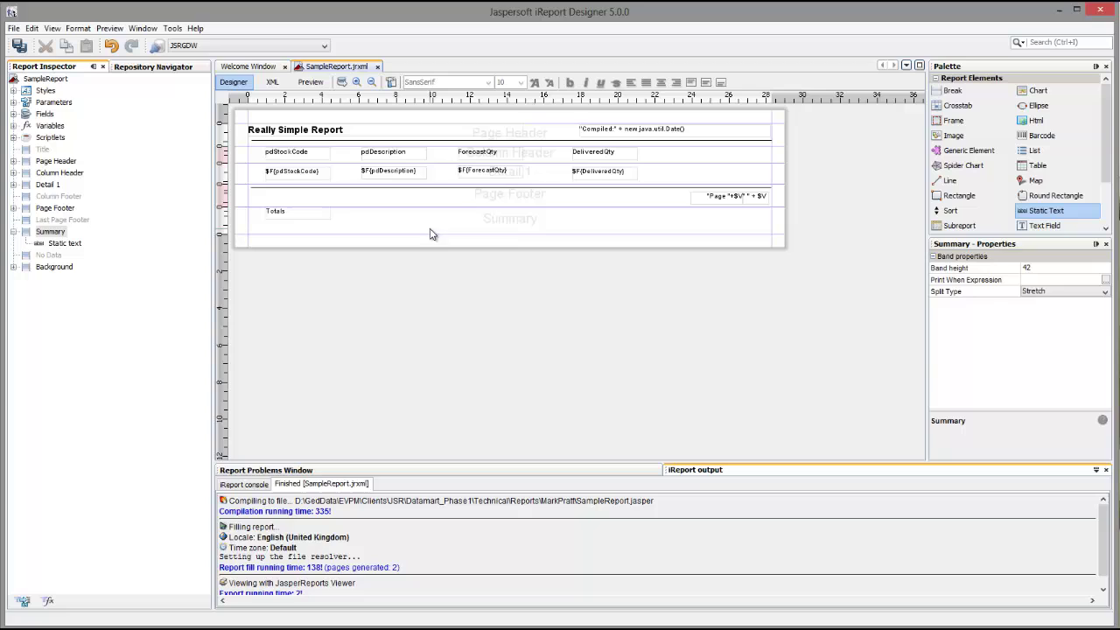
left_click(317, 219)
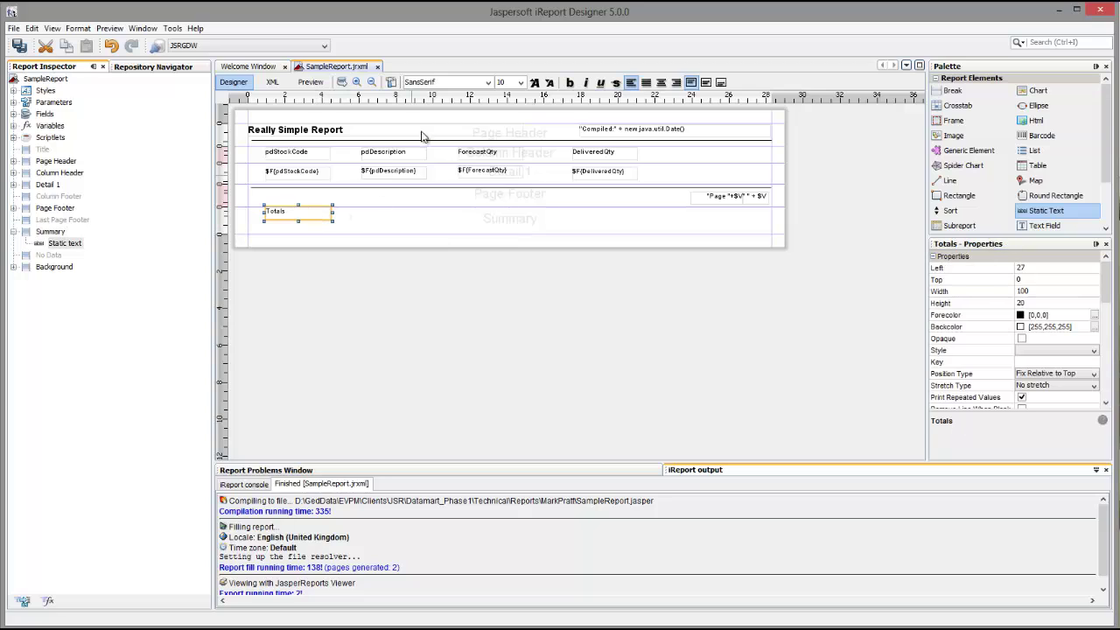
left_click(570, 82)
left_click(545, 224)
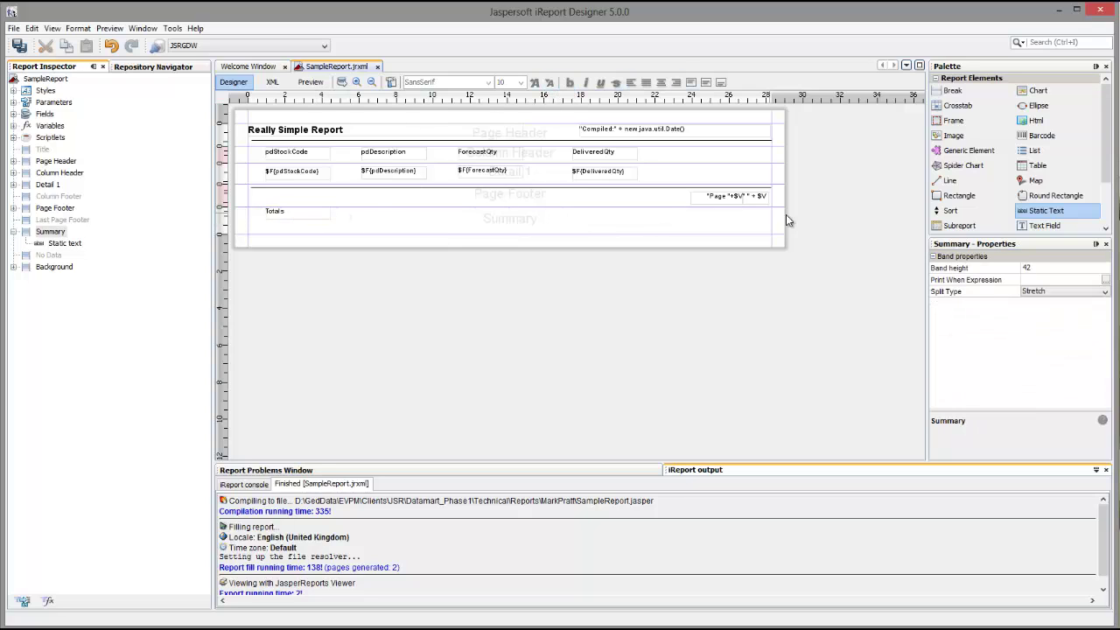
Step: Place two $F{field} text fields under DeliveredQty and ForecastQty in Summary, then expand Variables in Report Inspector
left_click(1033, 227)
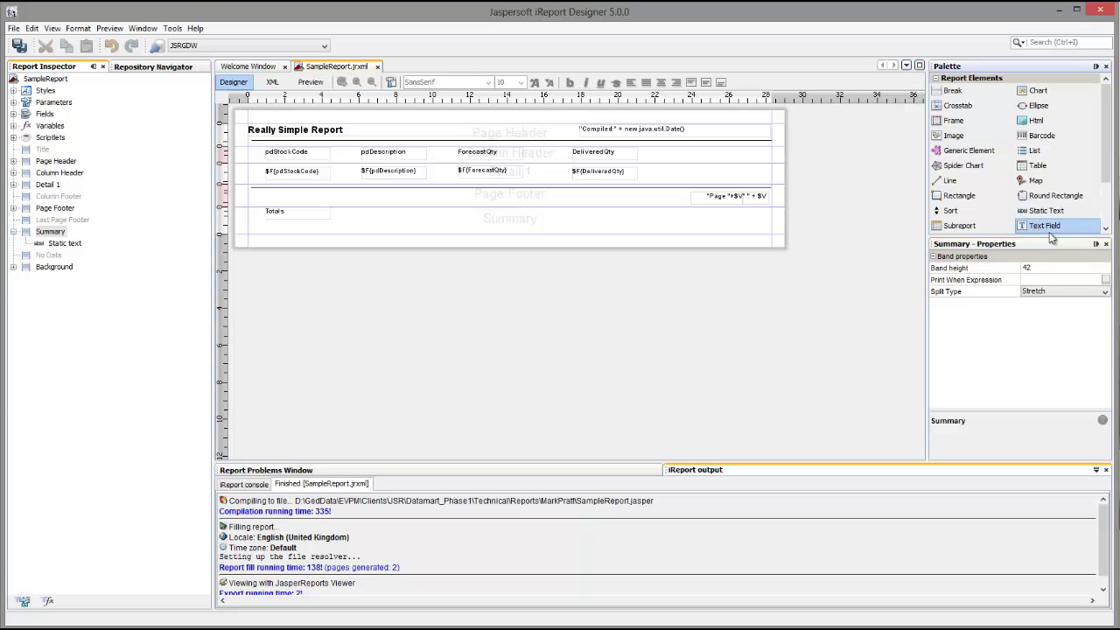
left_click_drag(1030, 229, 588, 217)
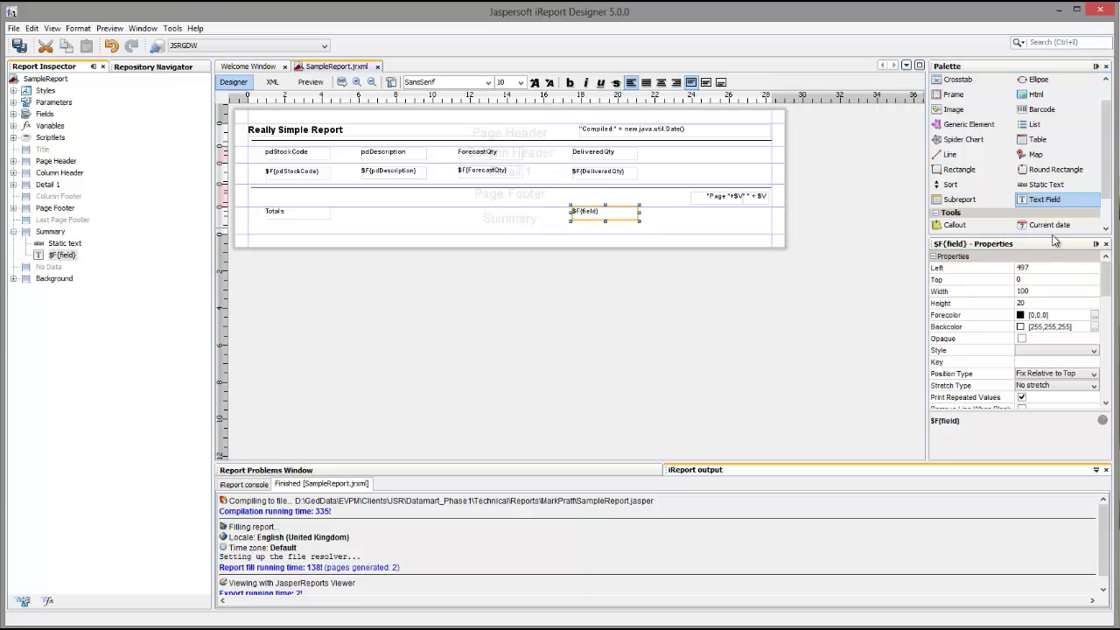
left_click_drag(1034, 207, 475, 216)
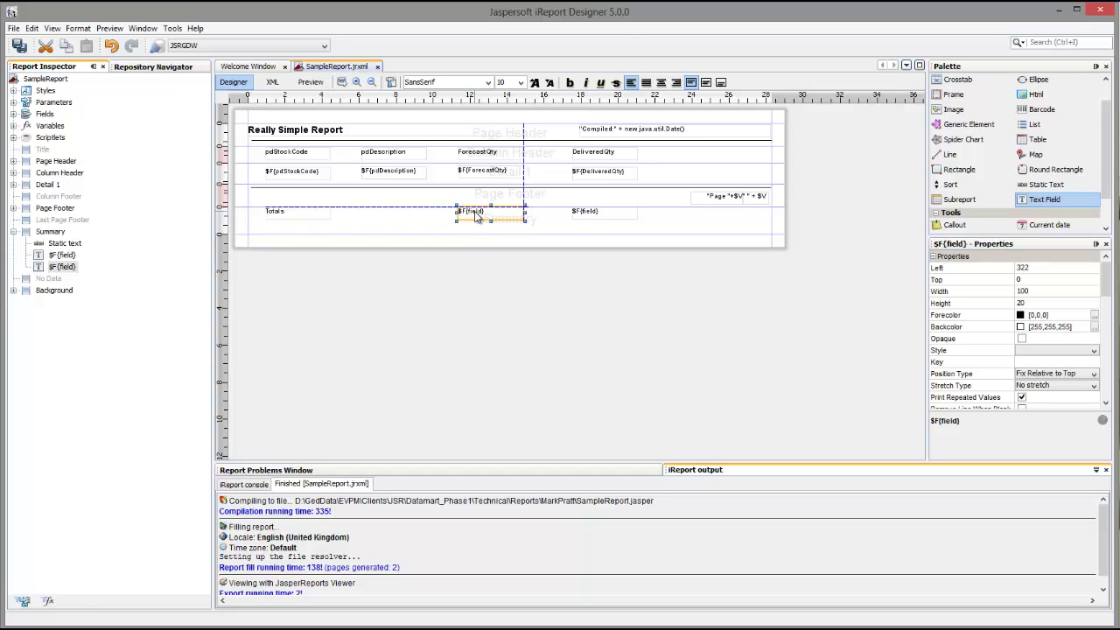
left_click(546, 223)
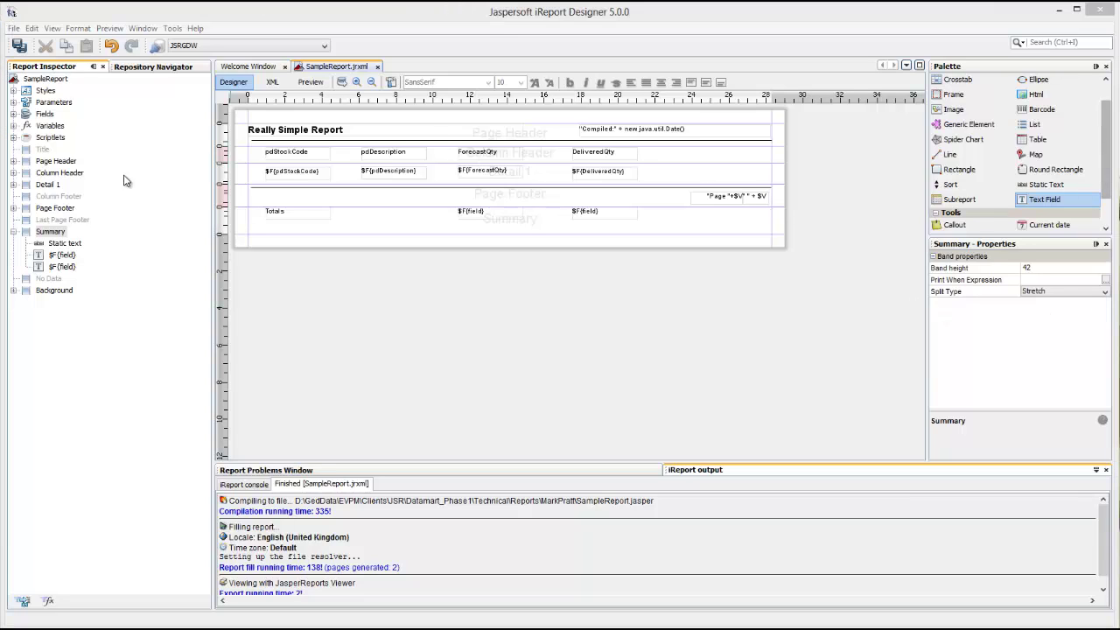
left_click(16, 131)
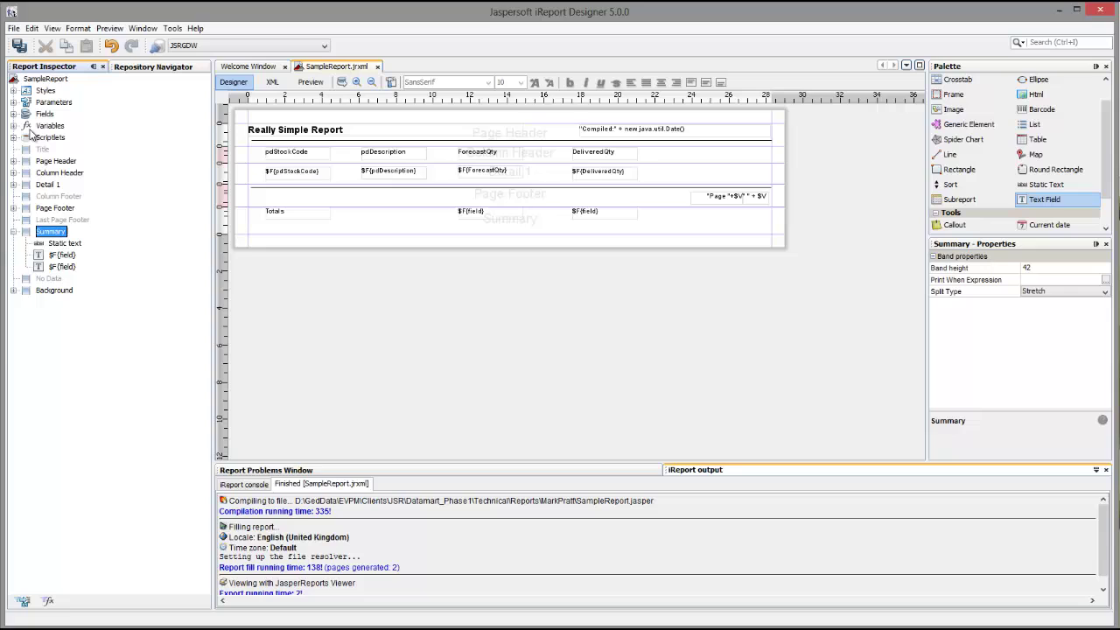
left_click(13, 126)
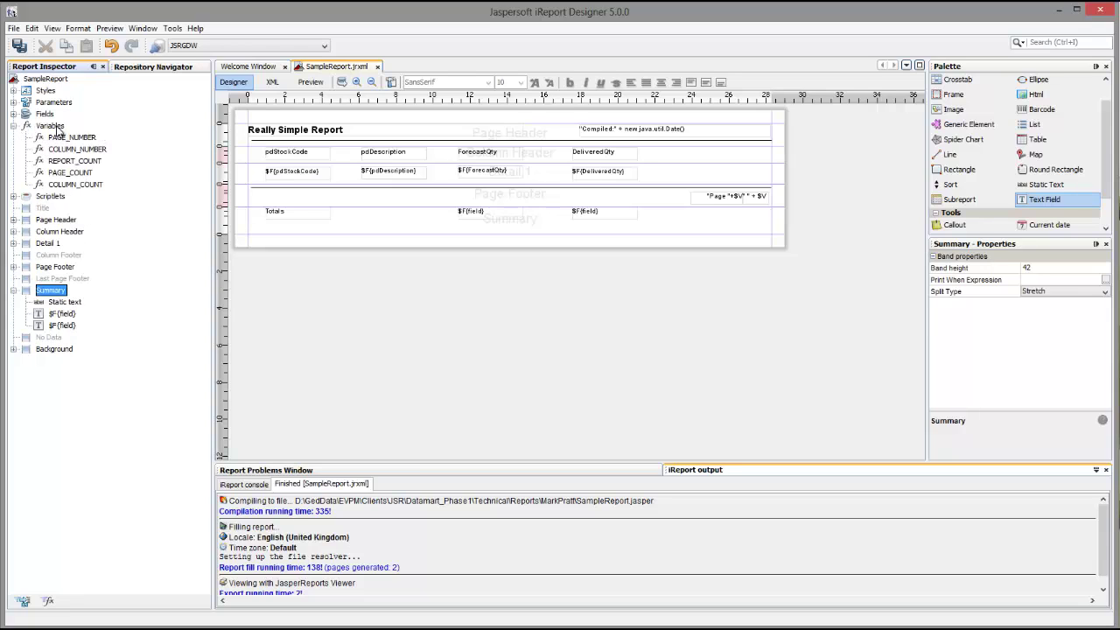
Step: Create variable TotalForecast with class java.lang.Double and Sum calculation, leaving increment and reset types unchanged
right_click(57, 129)
left_click(91, 136)
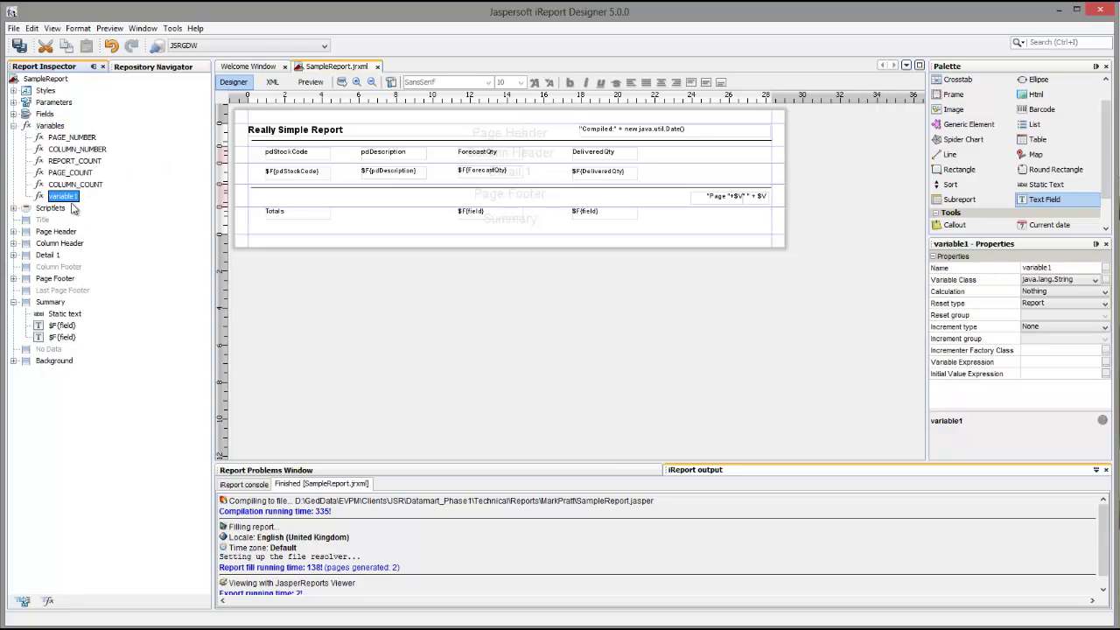
left_click(1059, 269)
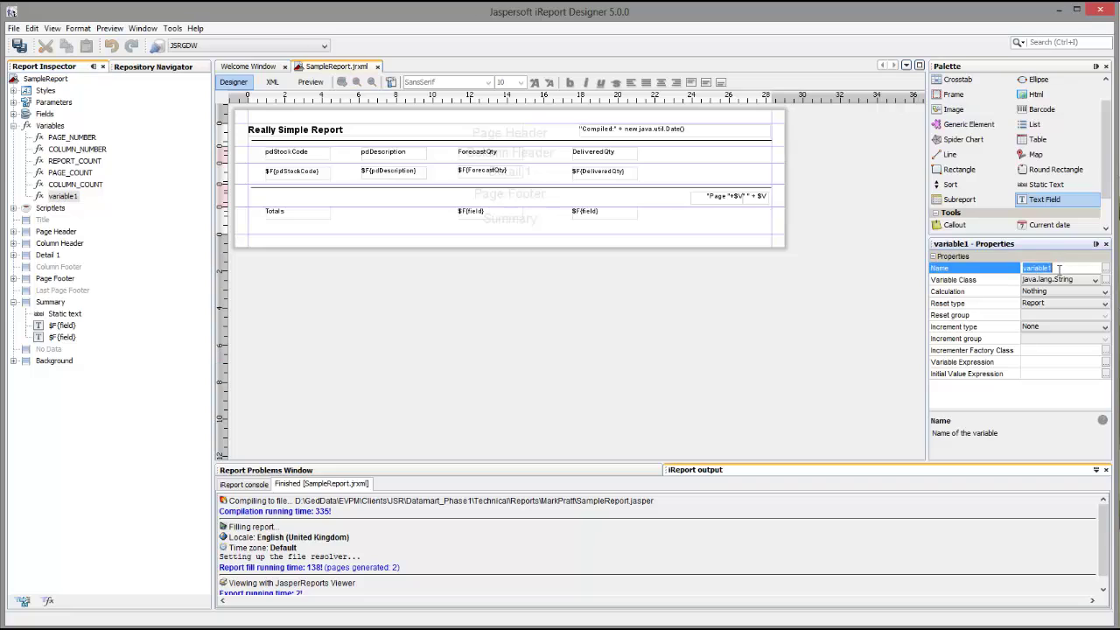
type("TotalForecast")
left_click(1095, 281)
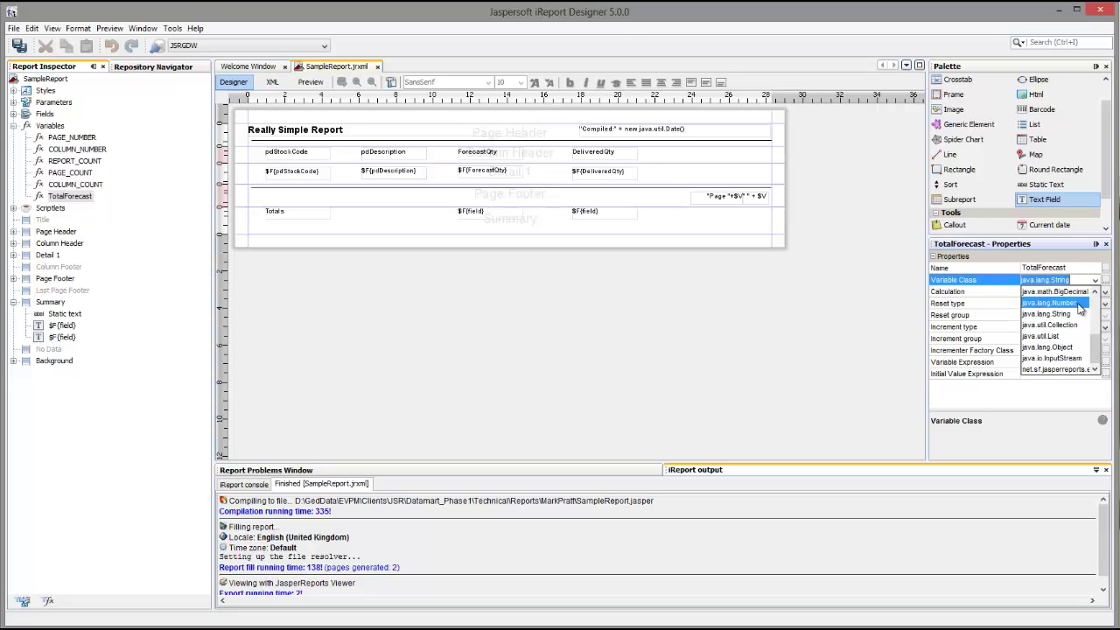
left_click_drag(1095, 337, 1095, 317)
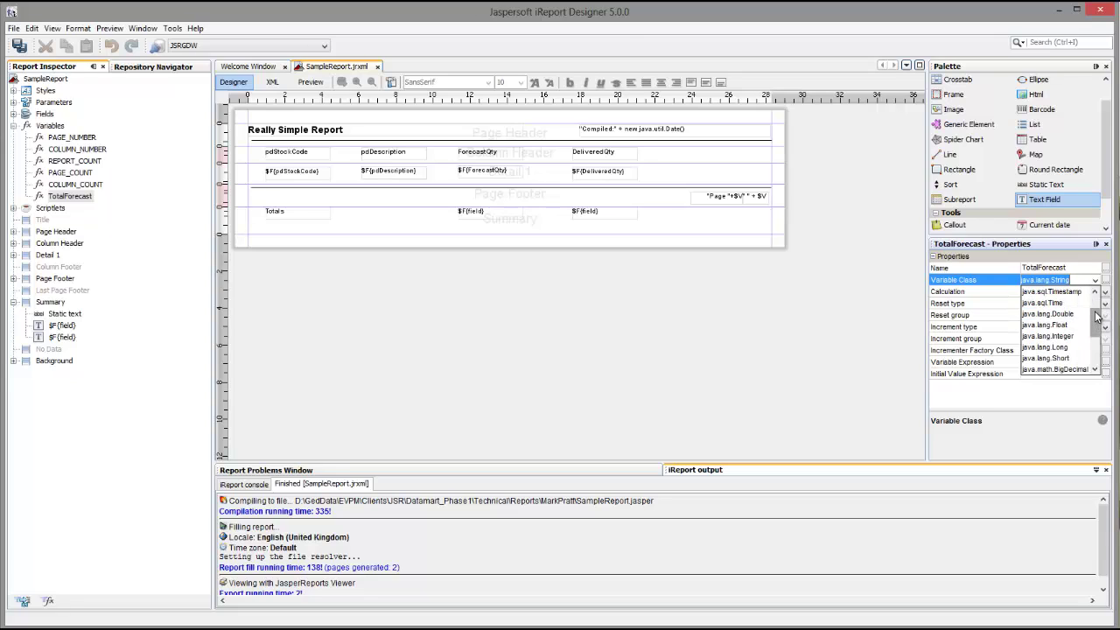
left_click(1057, 313)
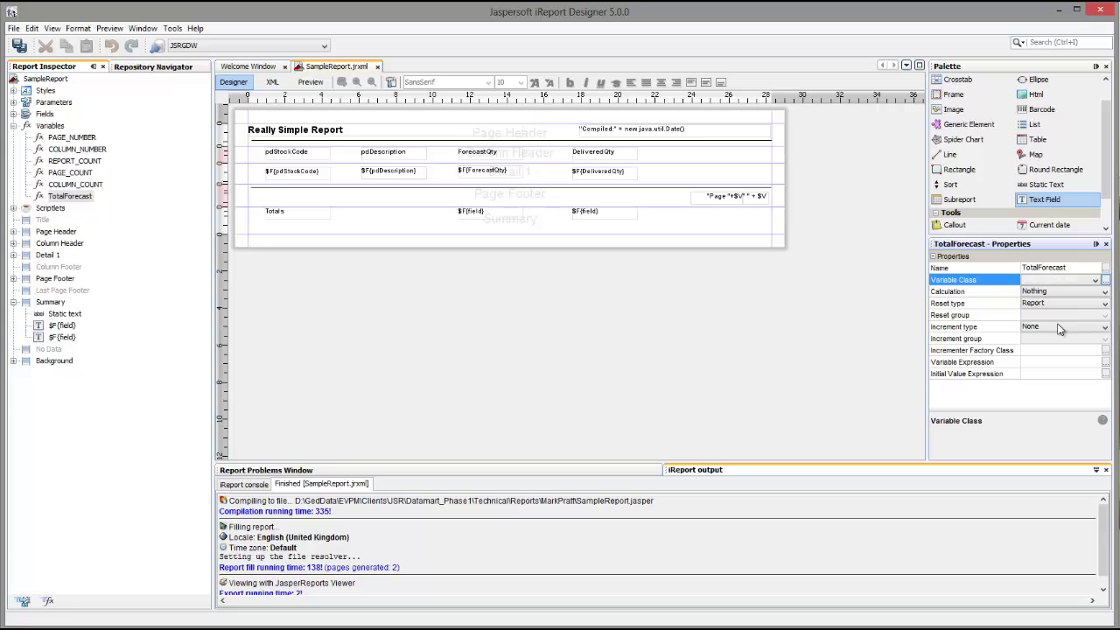
left_click(1104, 291)
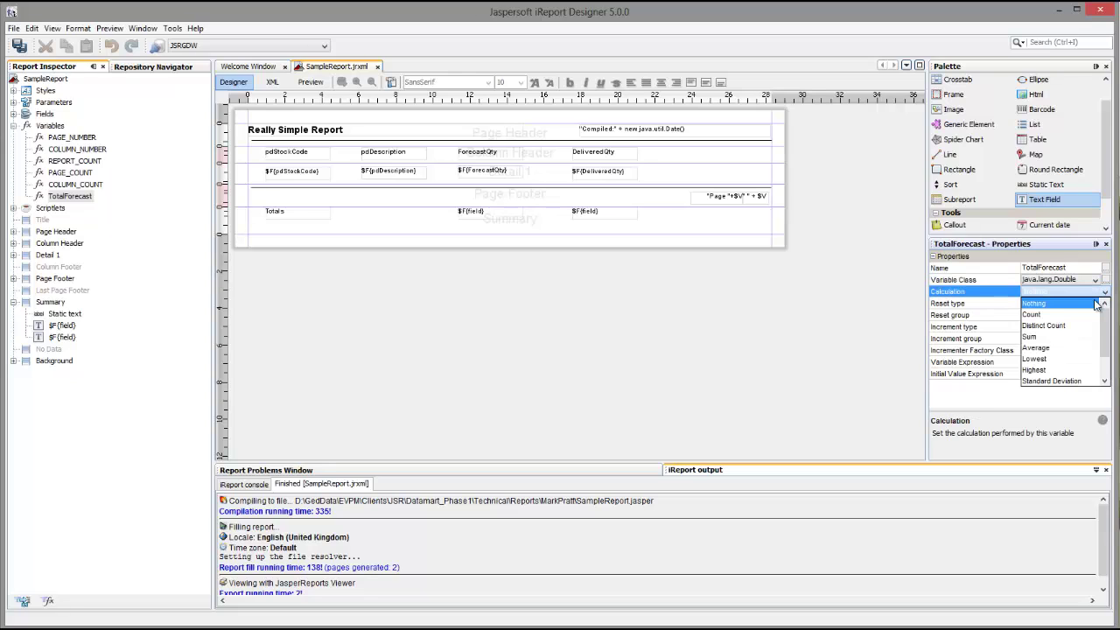
left_click(1033, 340)
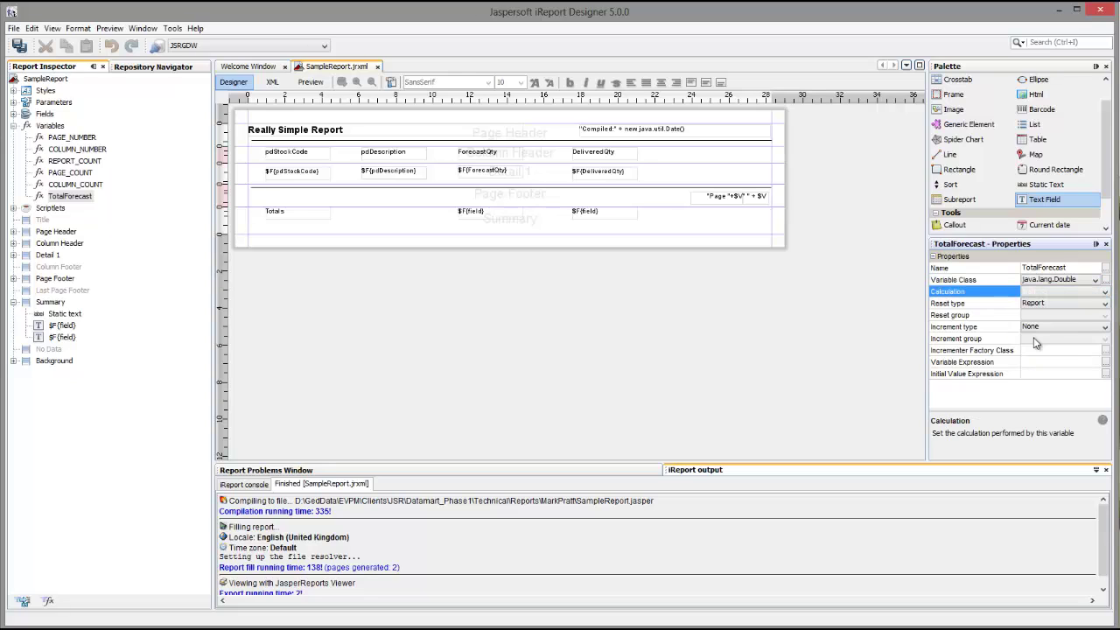
left_click(1105, 328)
left_click(1105, 330)
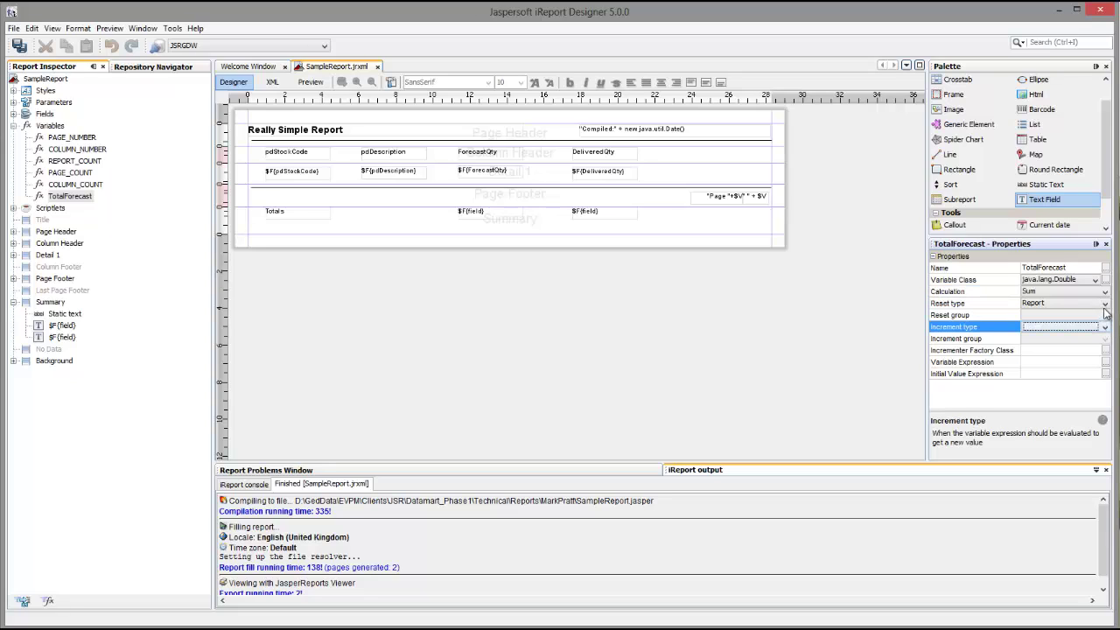
left_click(1106, 305)
left_click(1106, 306)
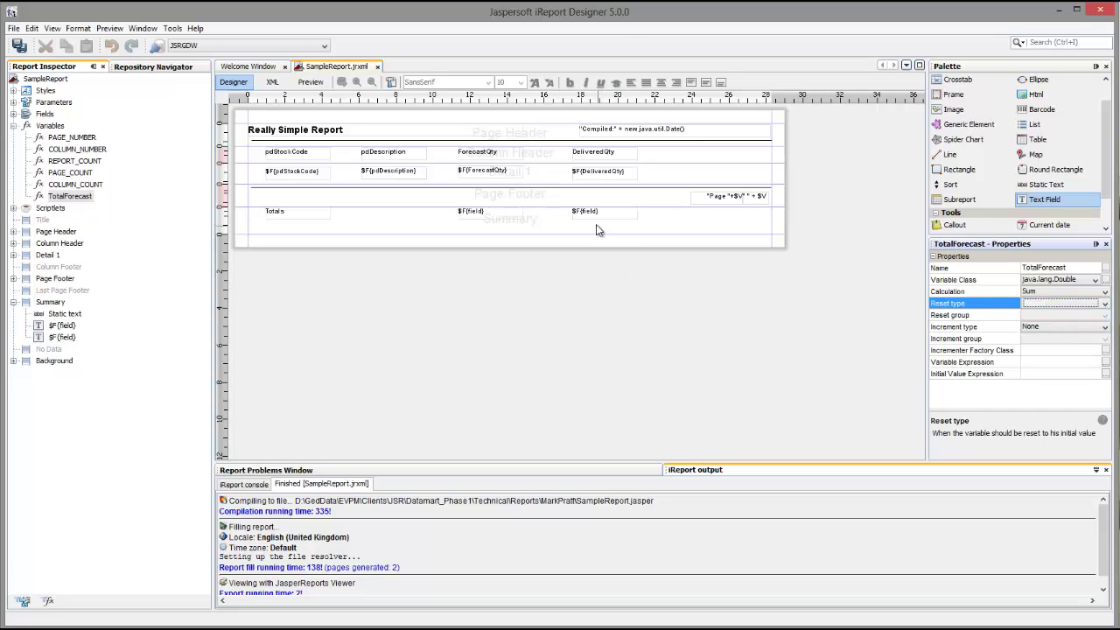
Step: Create variable TotalDelivered with class java.lang.Double and Sum calculation
left_click(50, 128)
right_click(54, 127)
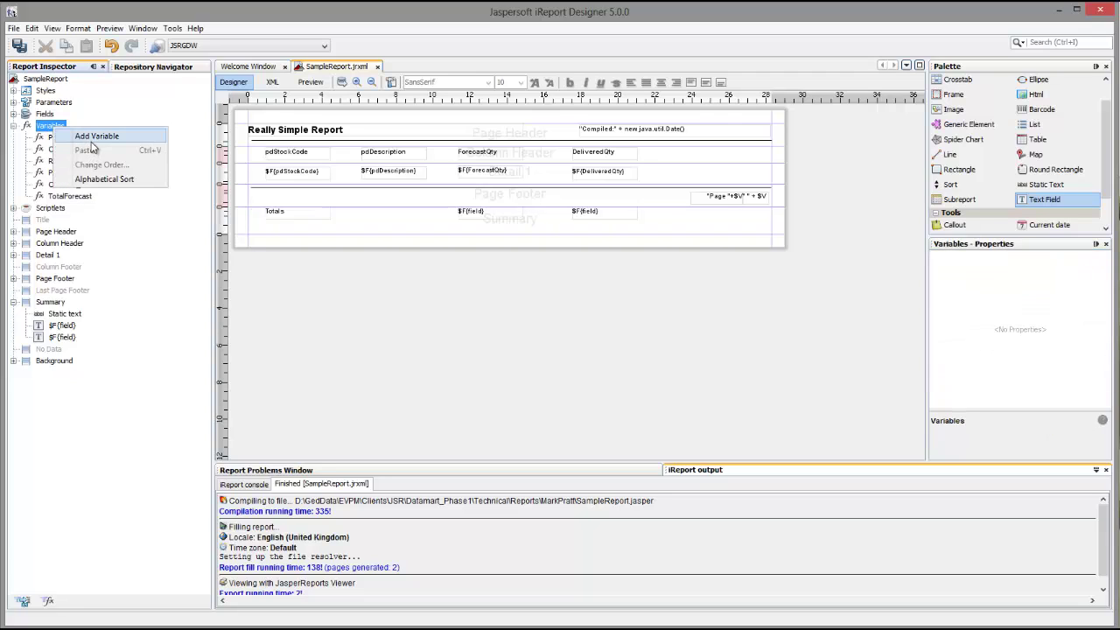
left_click(95, 138)
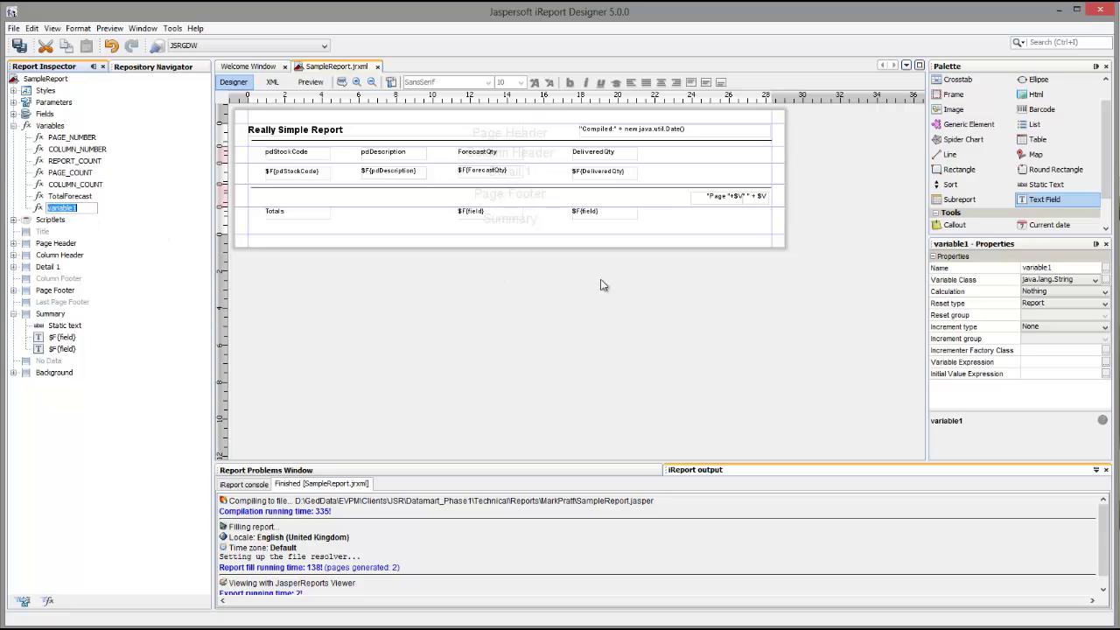
left_click(1071, 267)
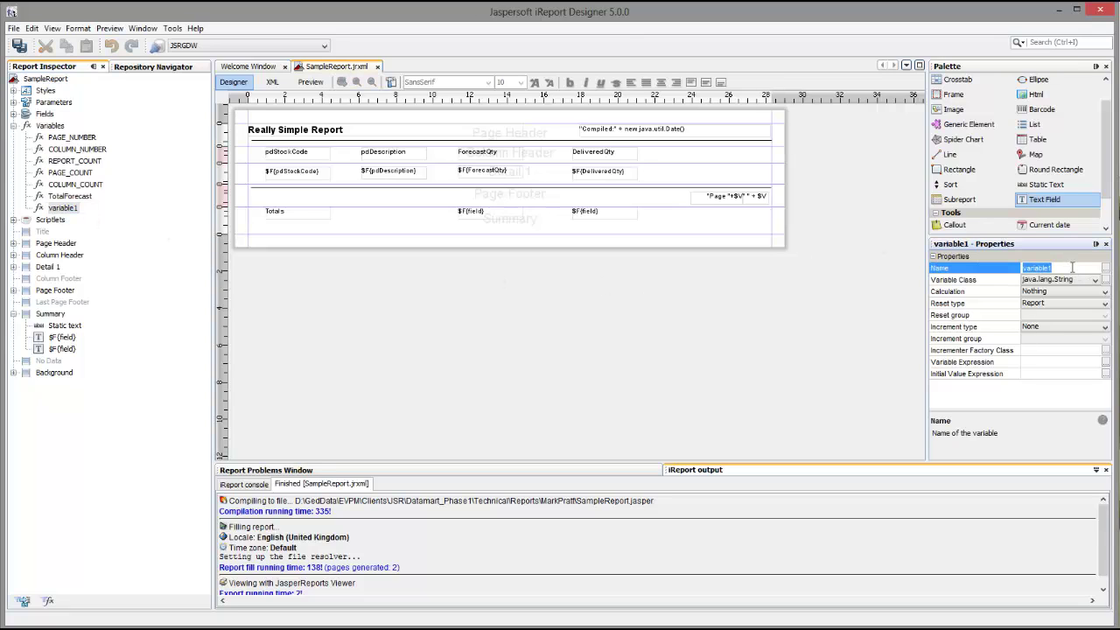
type("TotalDeliver")
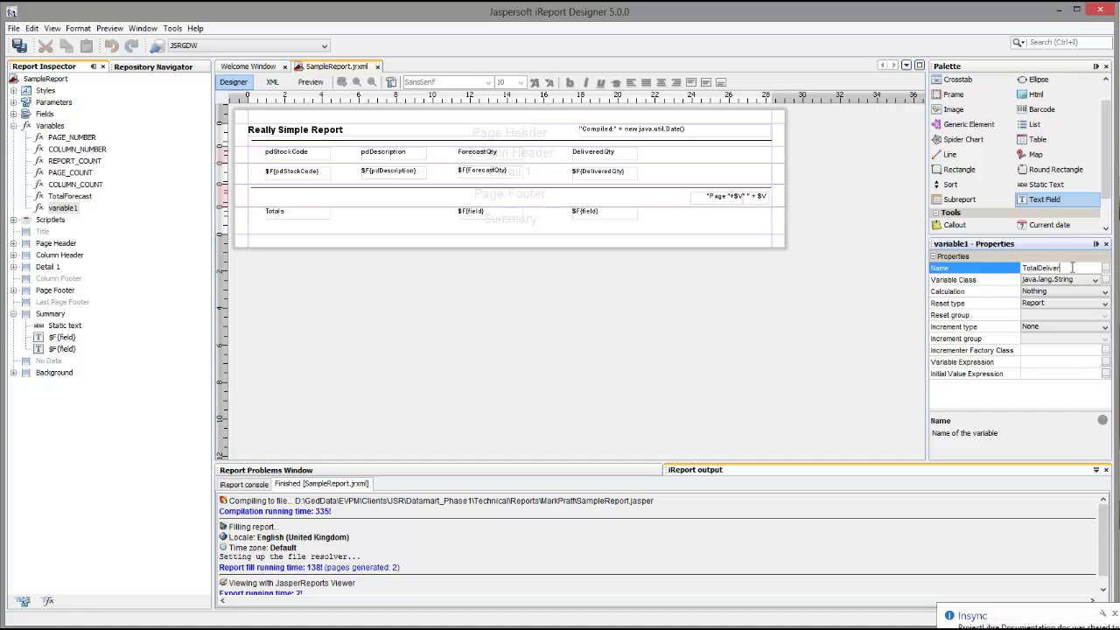
type("ed")
left_click(1094, 280)
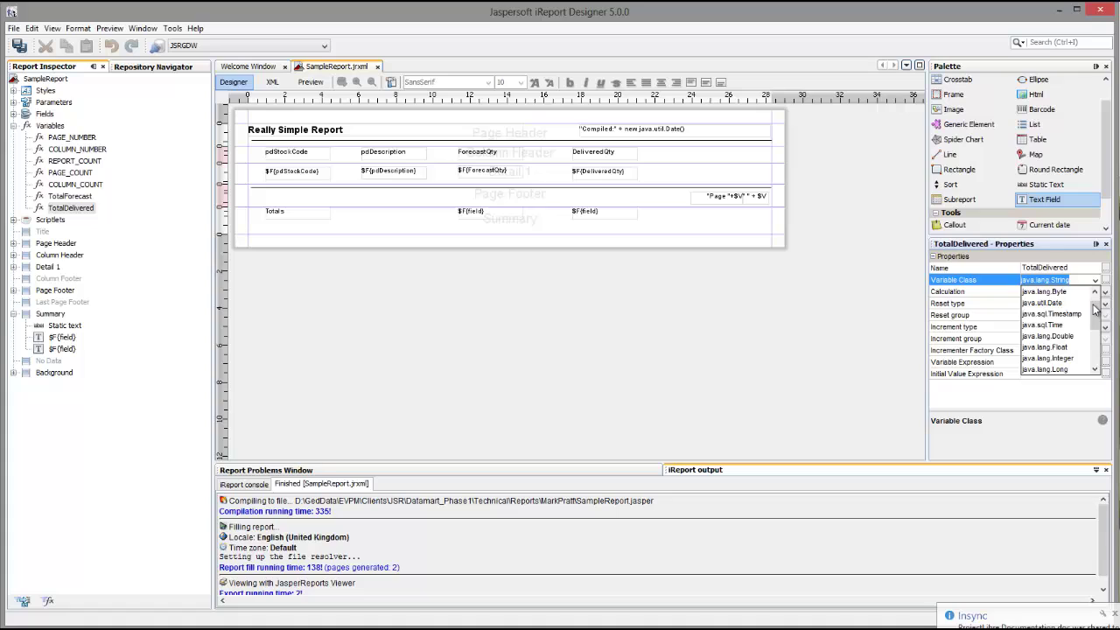
left_click(1071, 341)
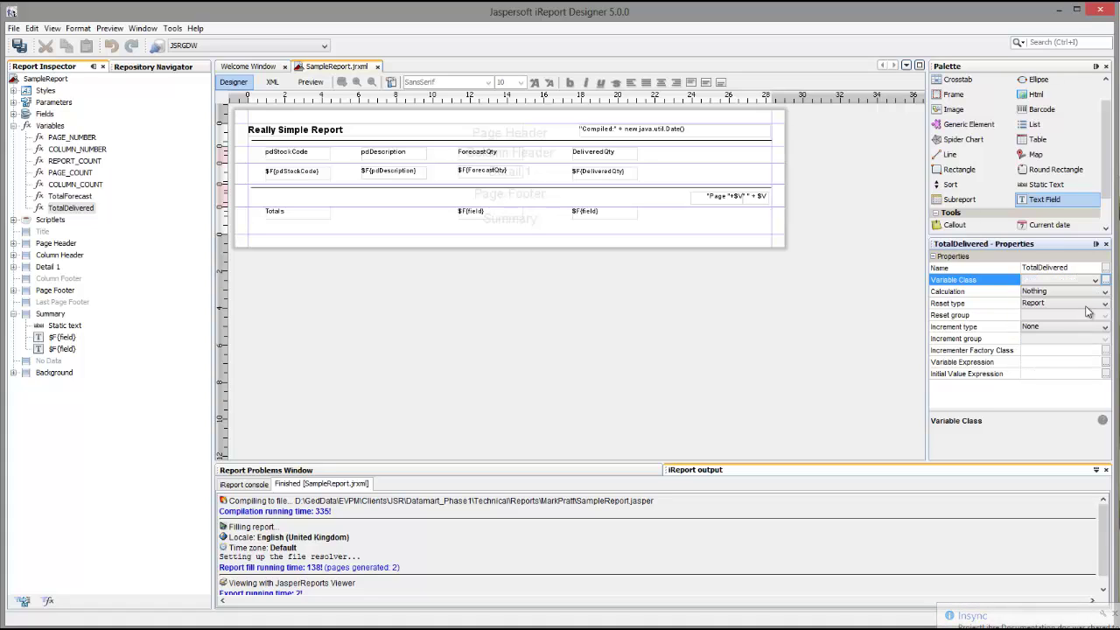
left_click(1104, 298)
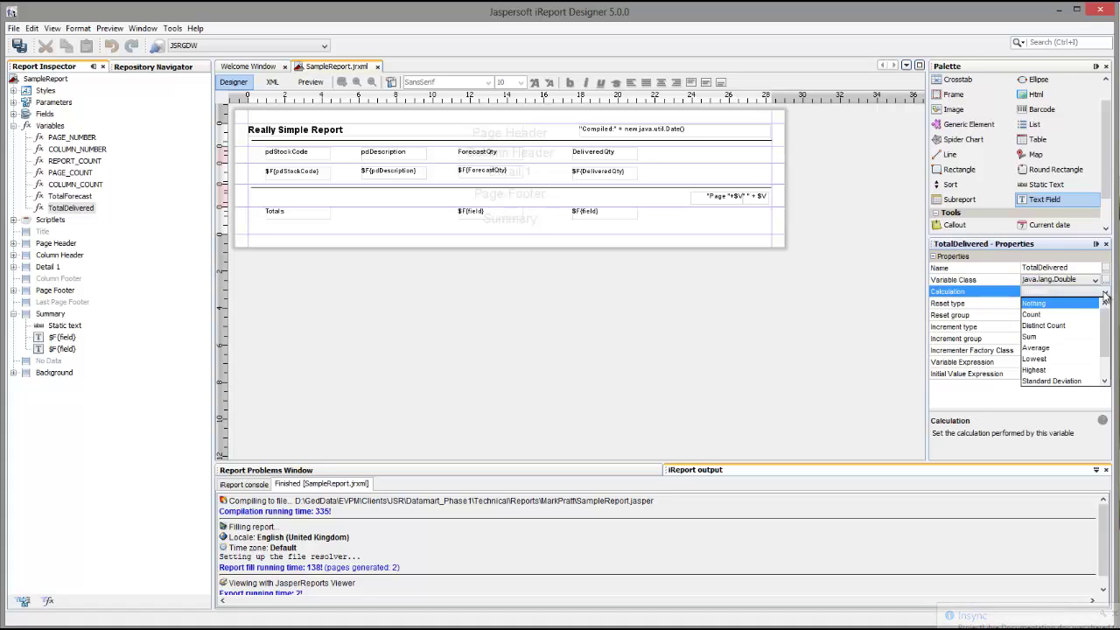
left_click(1054, 338)
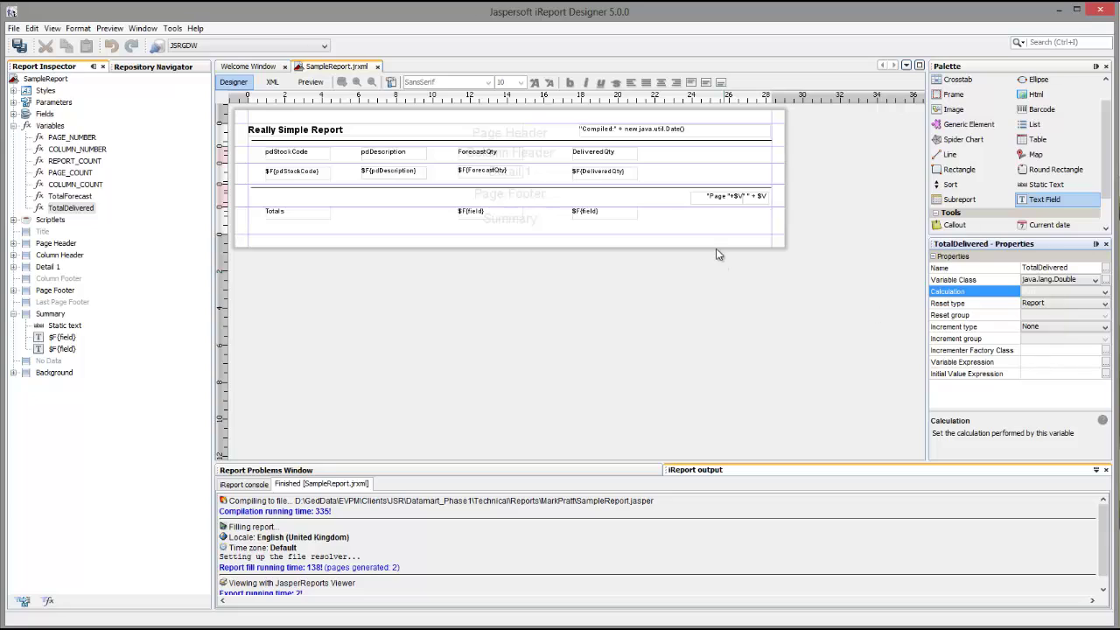
left_click(688, 225)
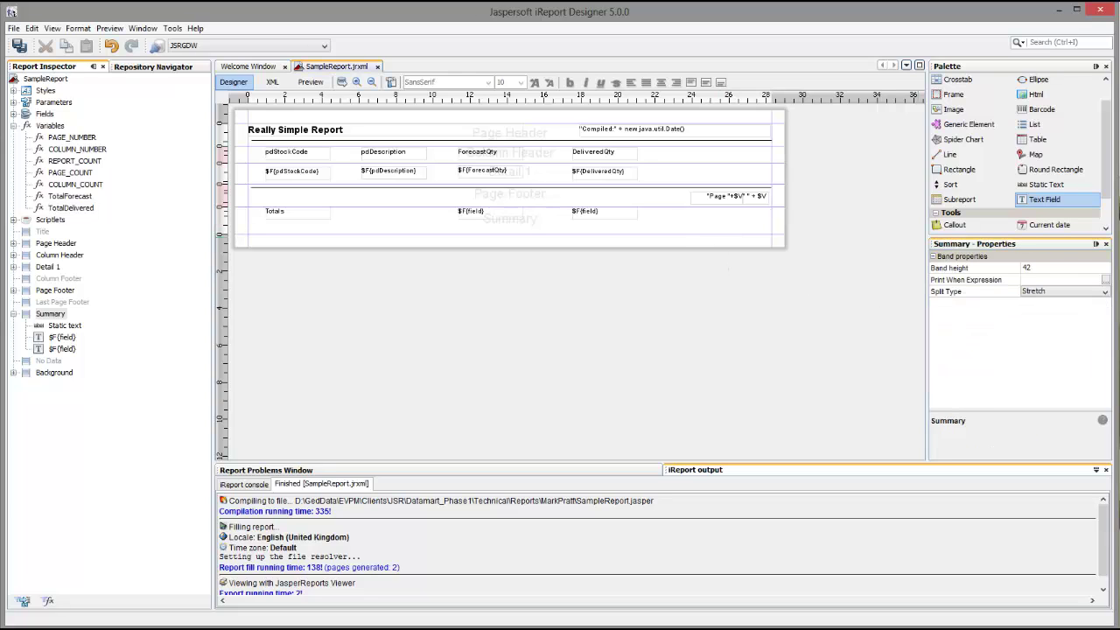
Step: Set the Summary field under ForecastQty to the expression $F{ForecastQty}
left_click(487, 216)
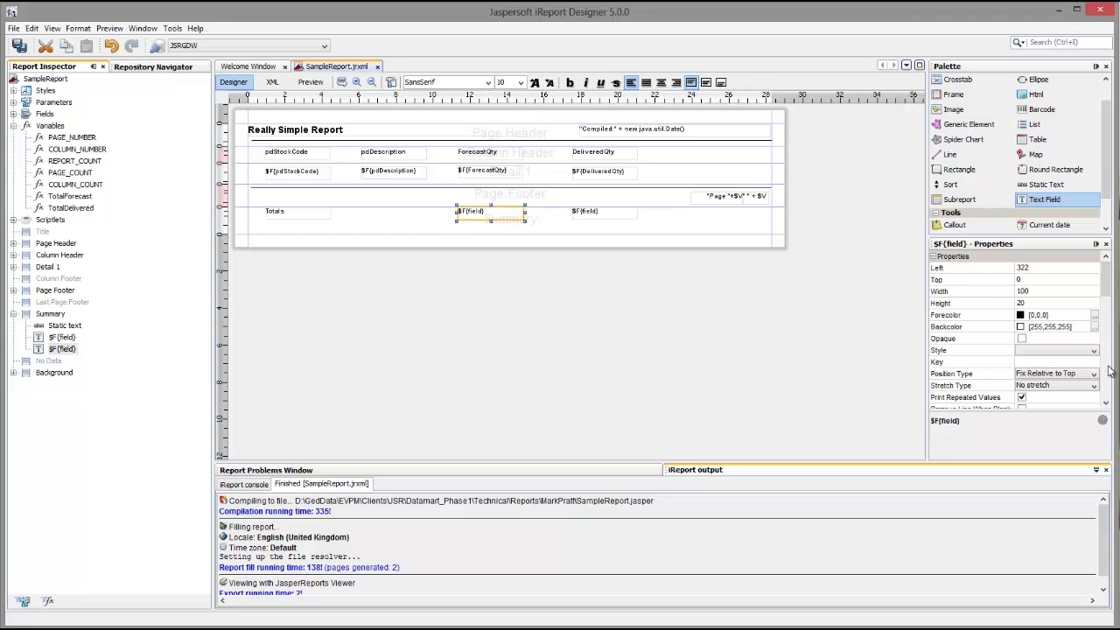
scroll(1107, 370, "down", 4)
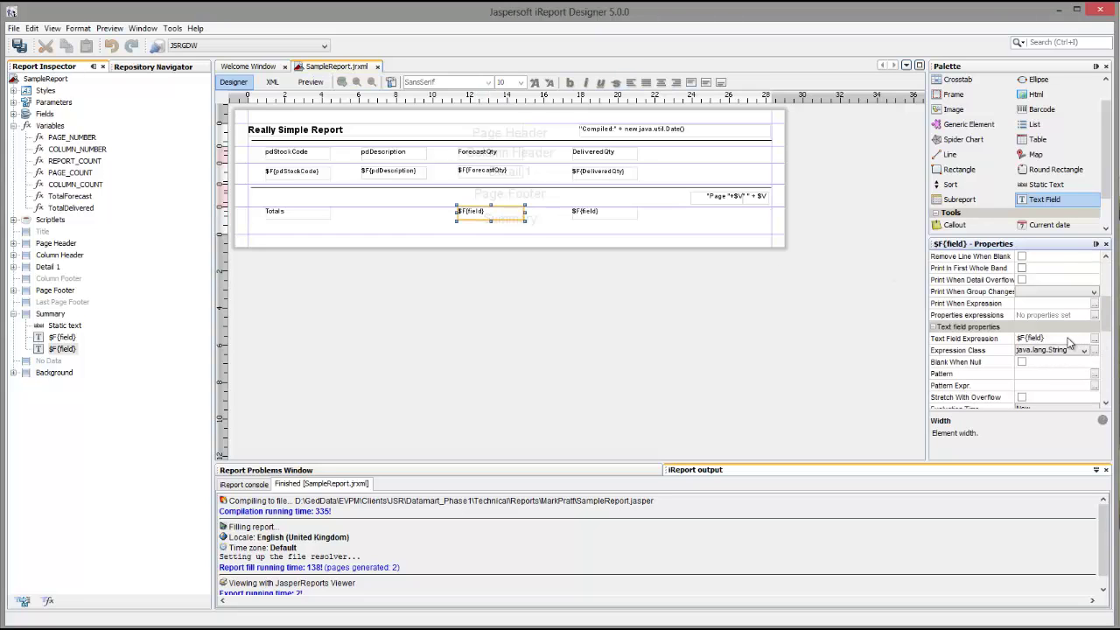
left_click(1067, 338)
left_click(1094, 340)
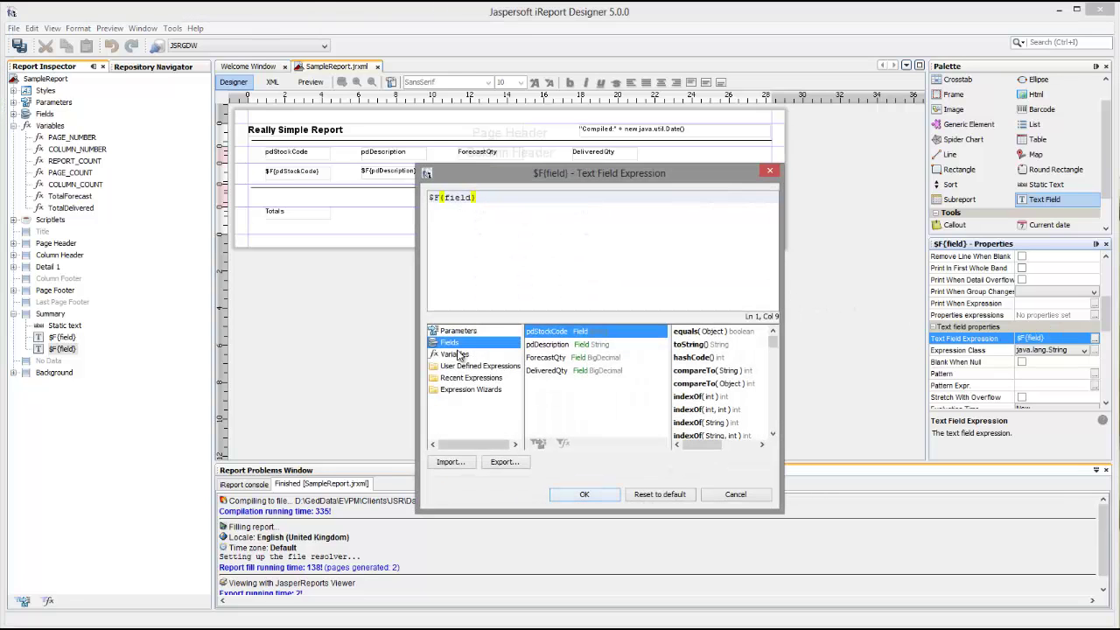
left_click(457, 354)
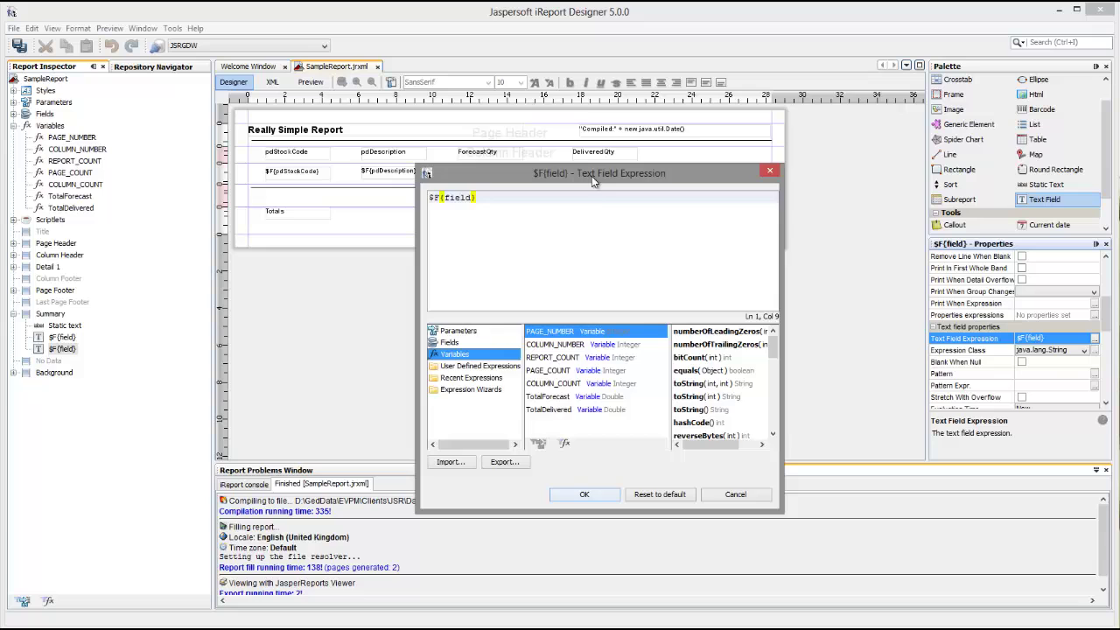
left_click_drag(591, 176, 734, 194)
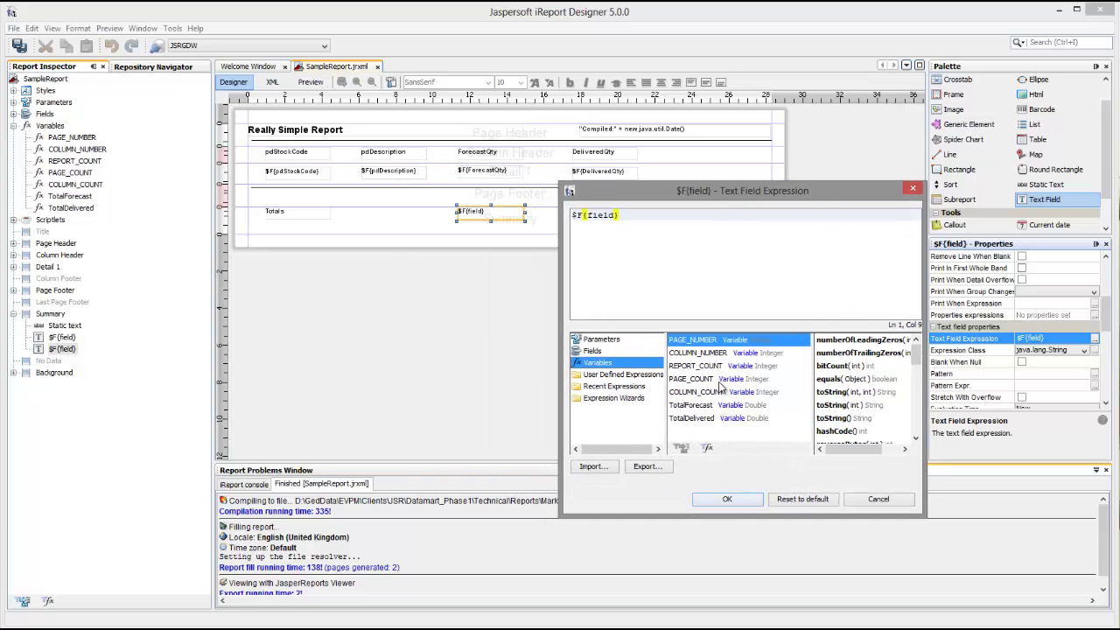
left_click(700, 405)
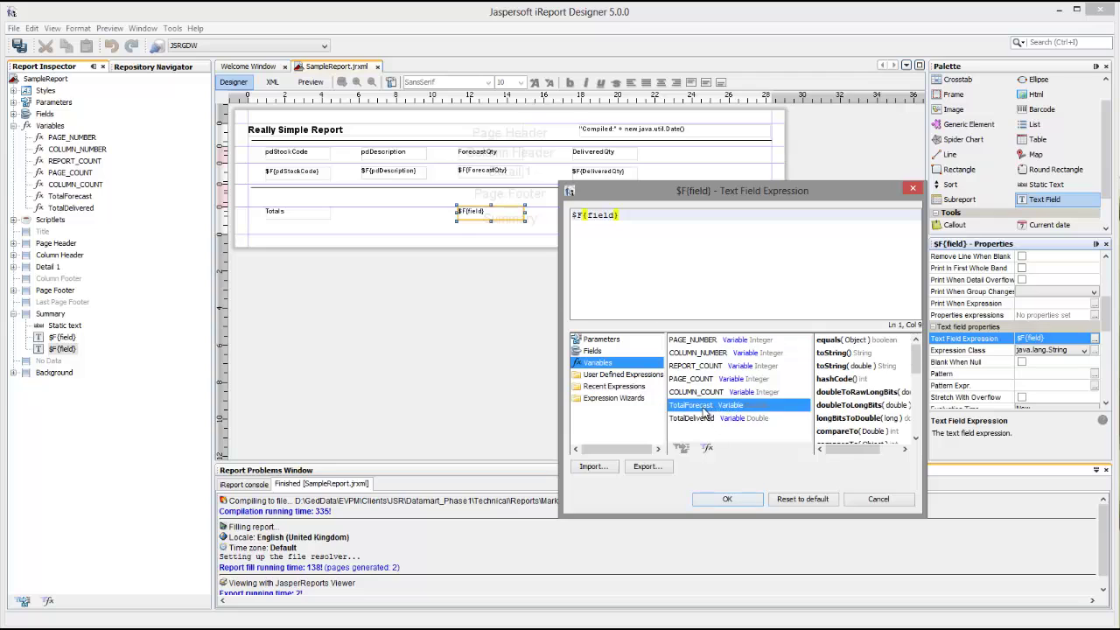
left_click(726, 499)
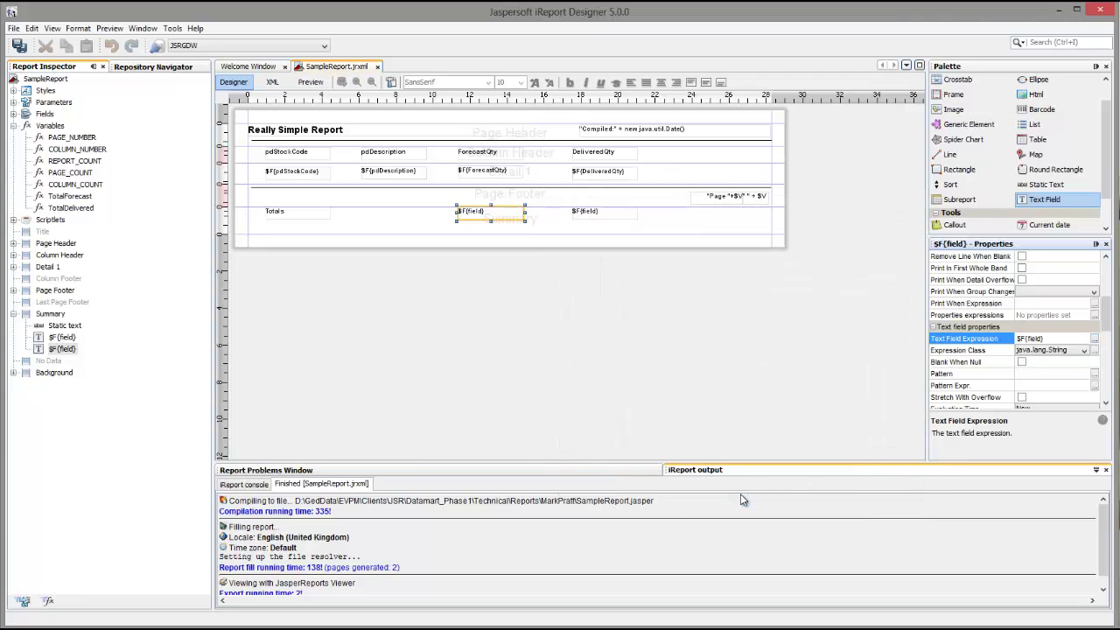
left_click(1095, 338)
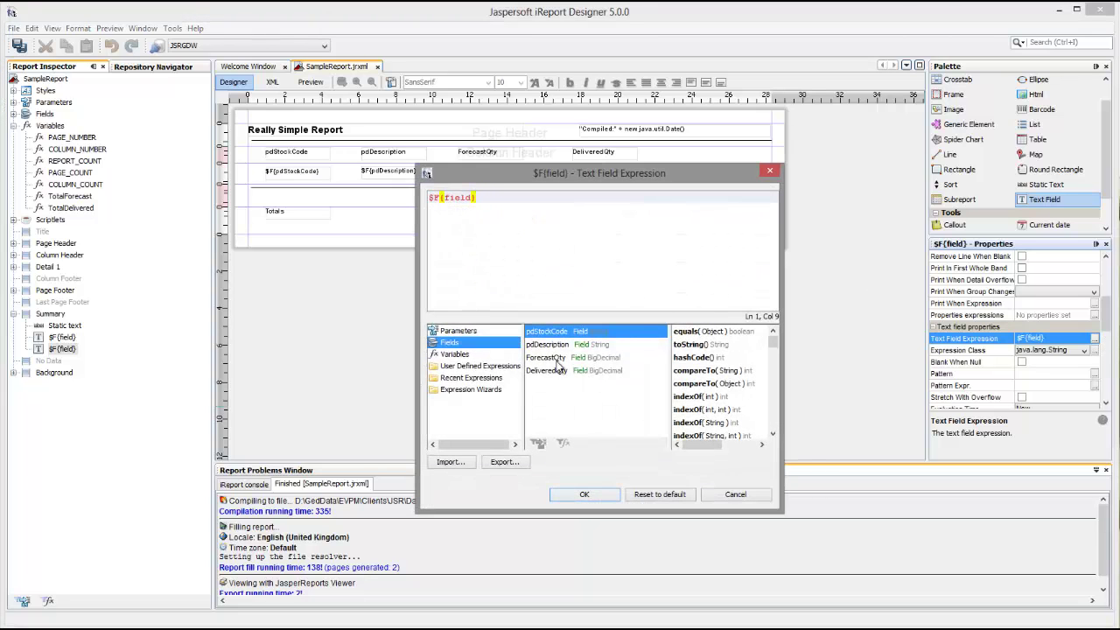
key("ctrl+a")
key("Delete")
double_click(542, 358)
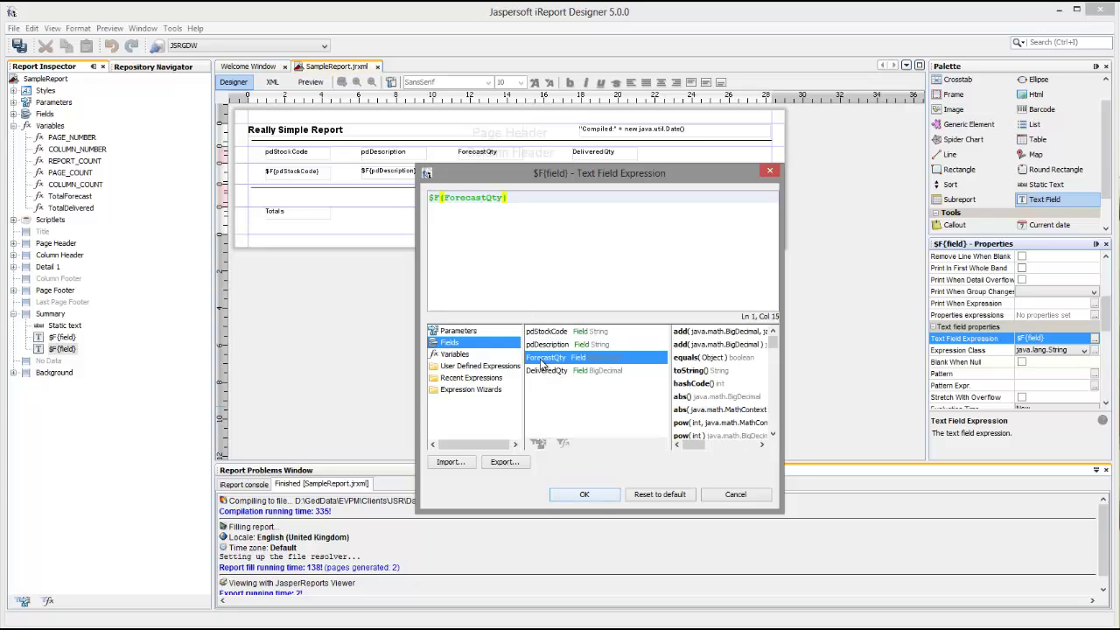
left_click(595, 494)
left_click(652, 225)
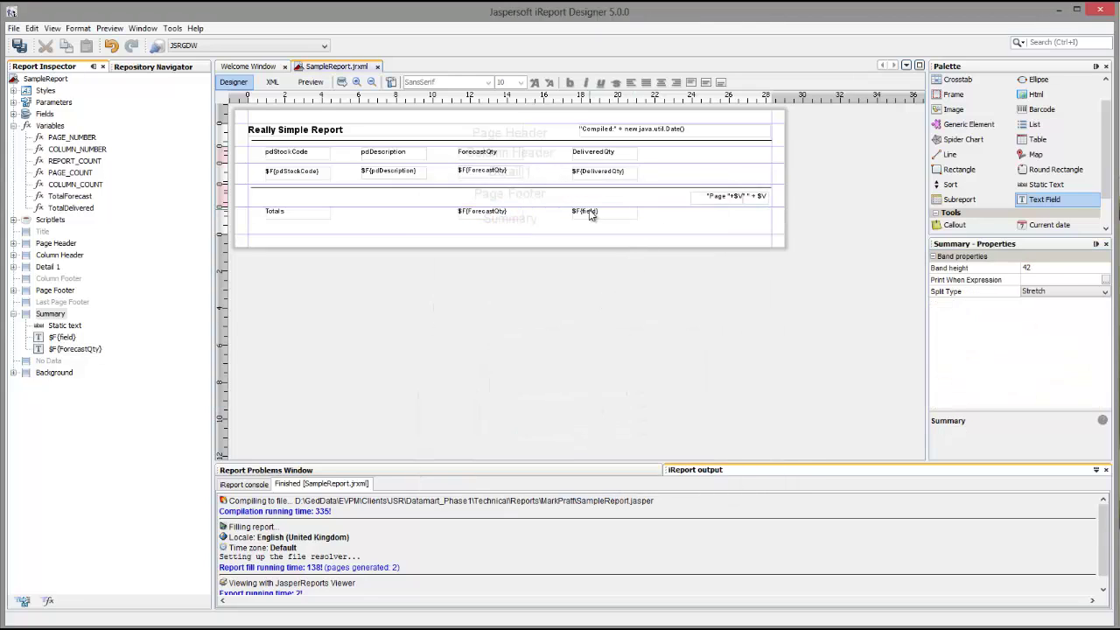
Step: Set the remaining Summary placeholder field's expression to $F{DeliveredQty}
left_click(590, 216)
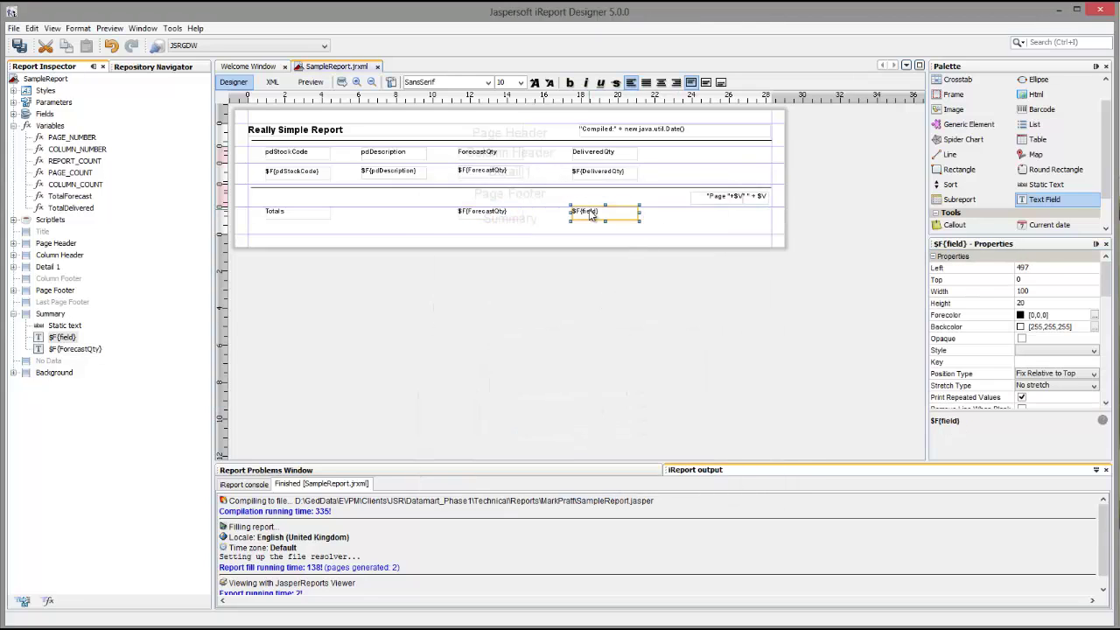
left_click(1105, 389)
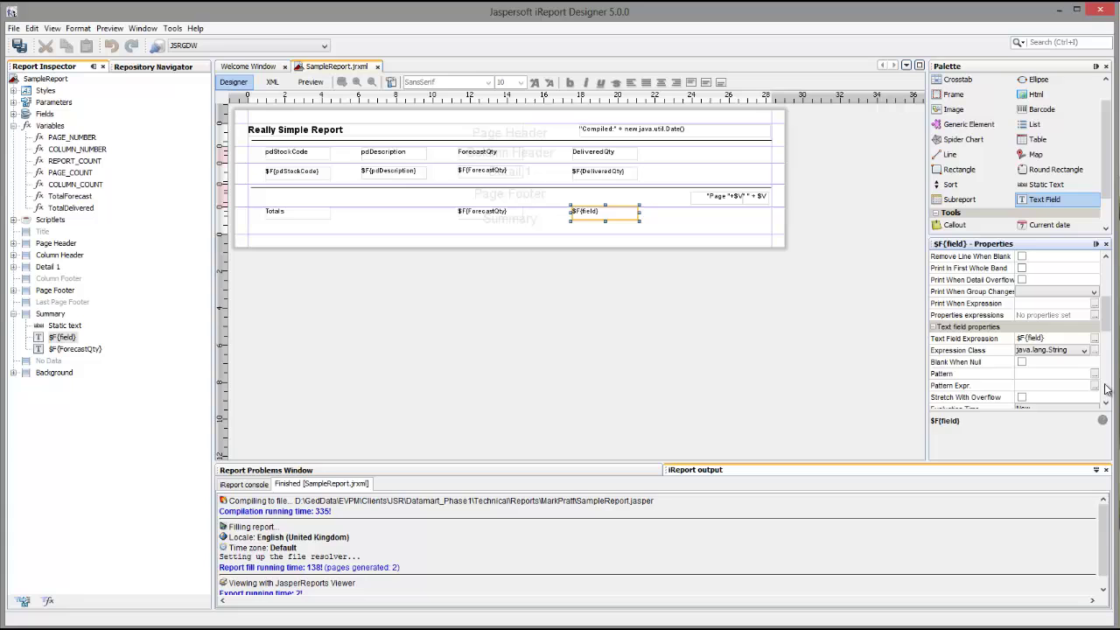
left_click(1094, 339)
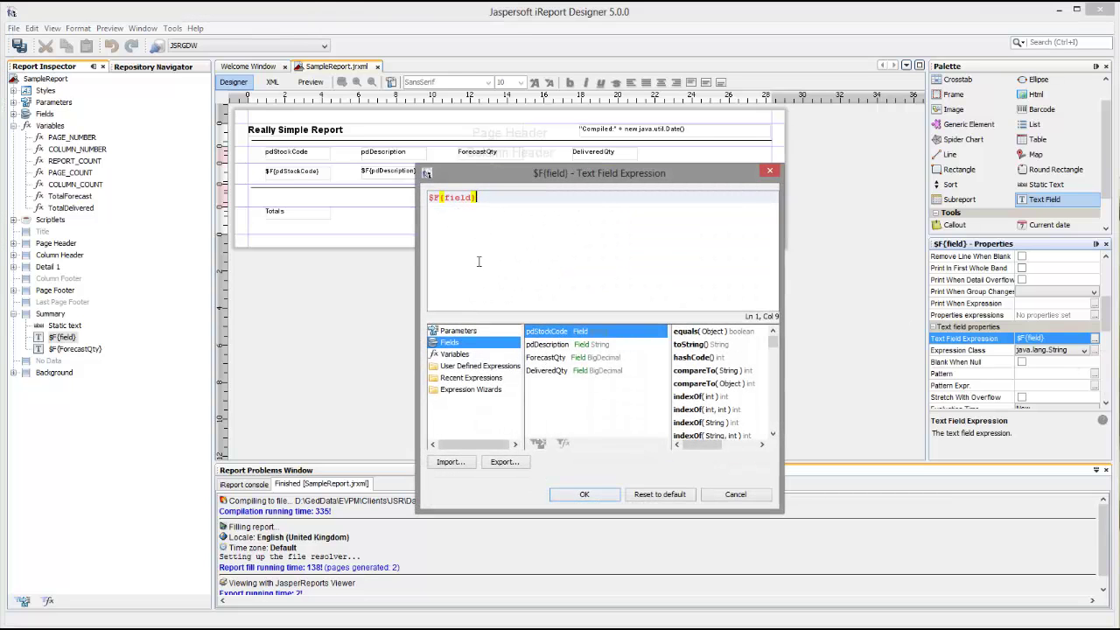
left_click_drag(481, 207, 380, 198)
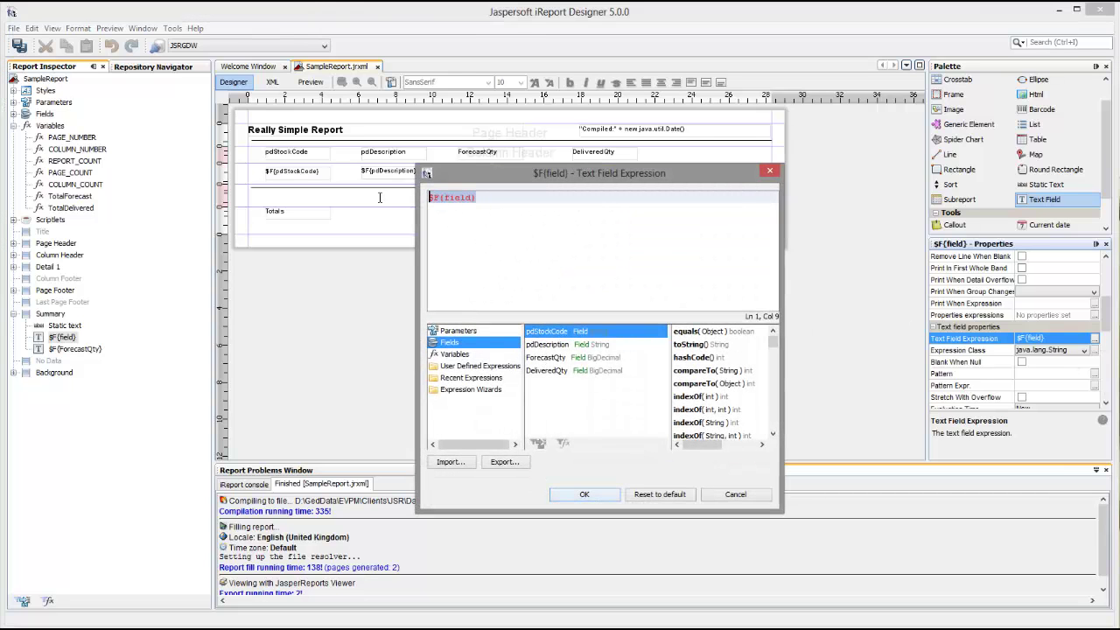
double_click(546, 370)
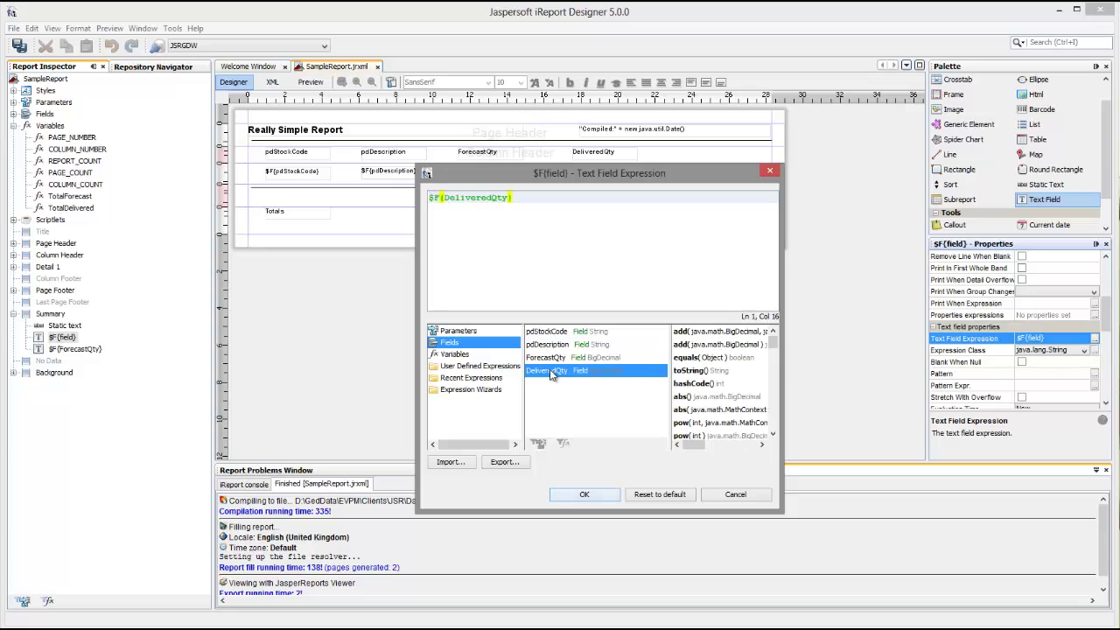
left_click(591, 495)
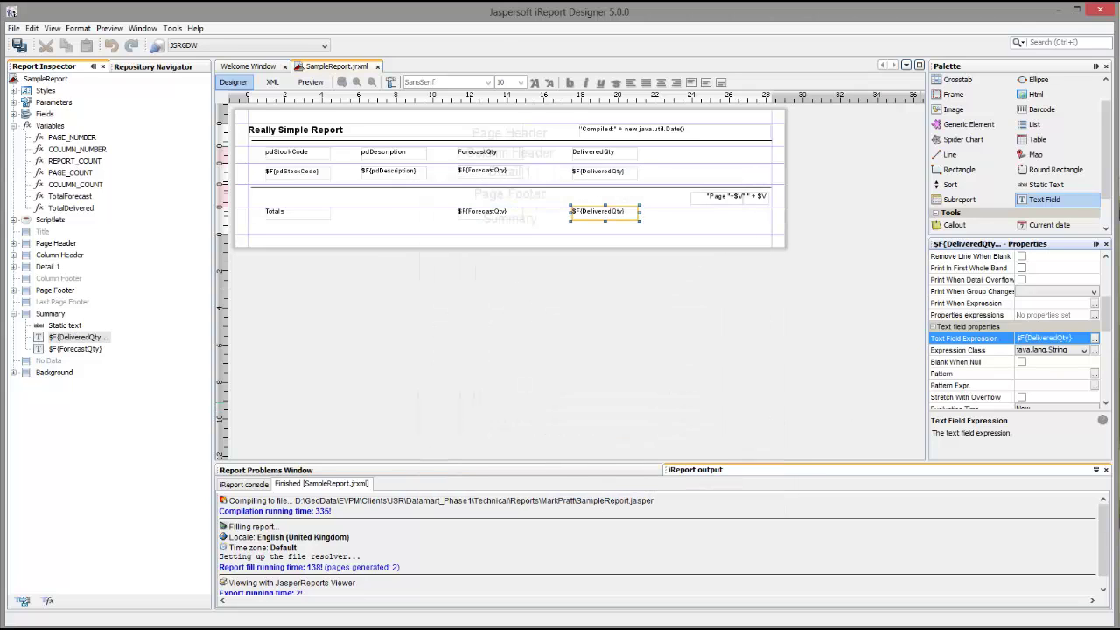
left_click(489, 223)
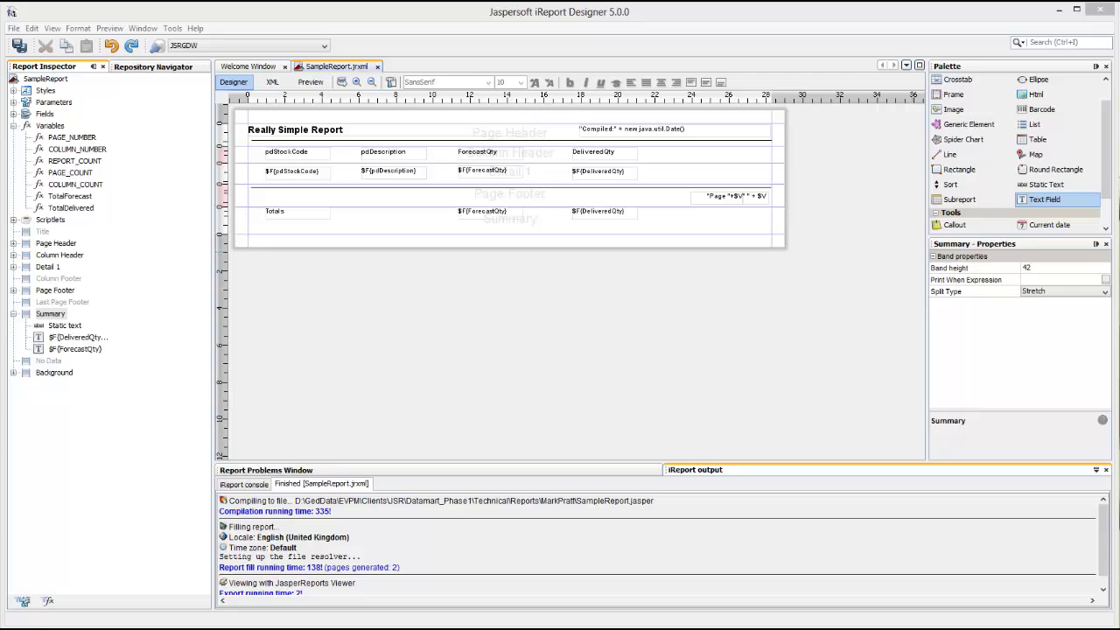
Step: Apply the Currency pattern ¤ #,##0.00 to the ForecastQty and DeliveredQty Summary totals
left_click(477, 219)
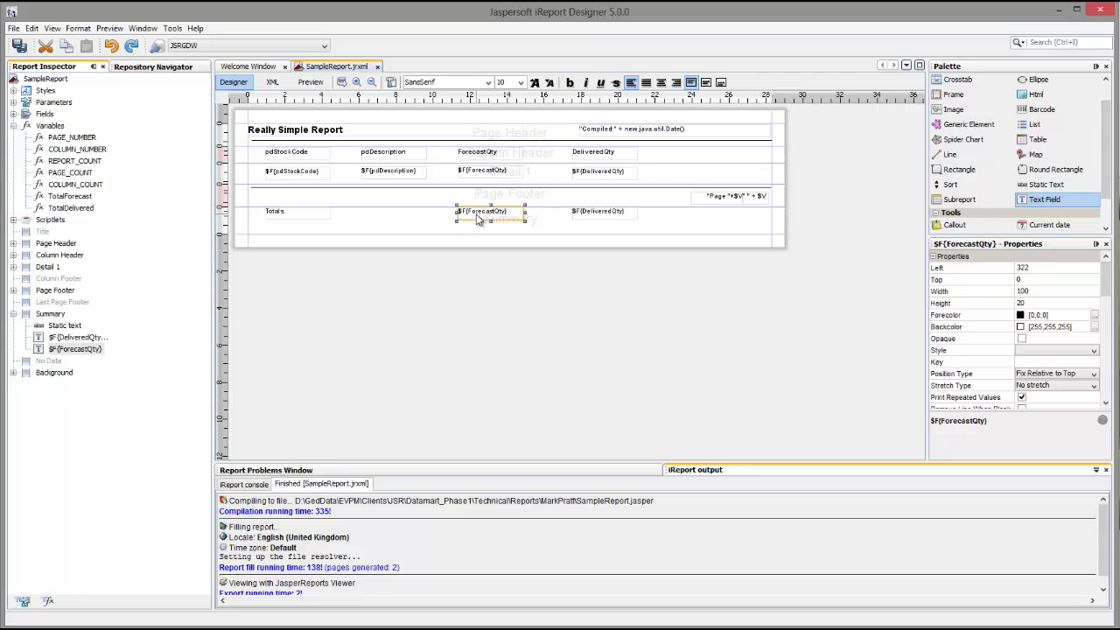
left_click(1107, 396)
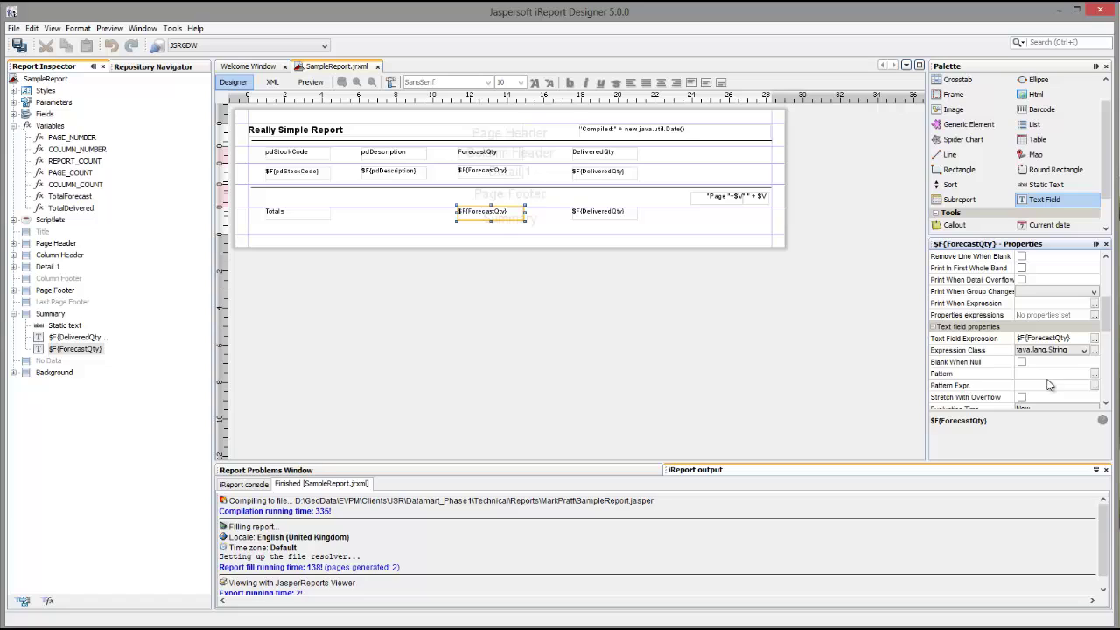
left_click(1095, 375)
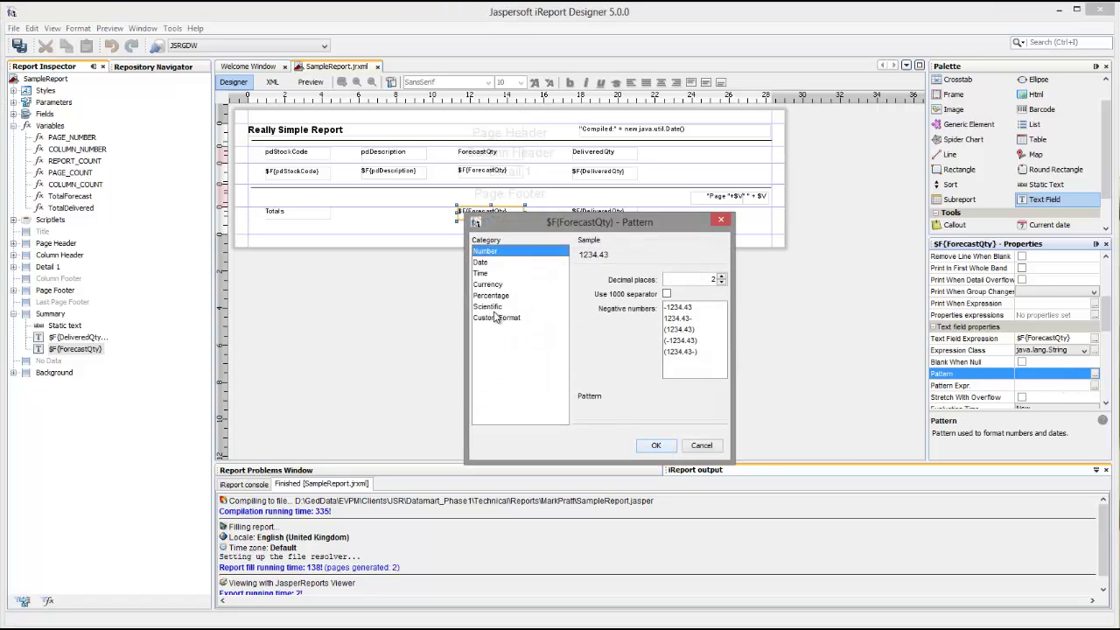
left_click(490, 285)
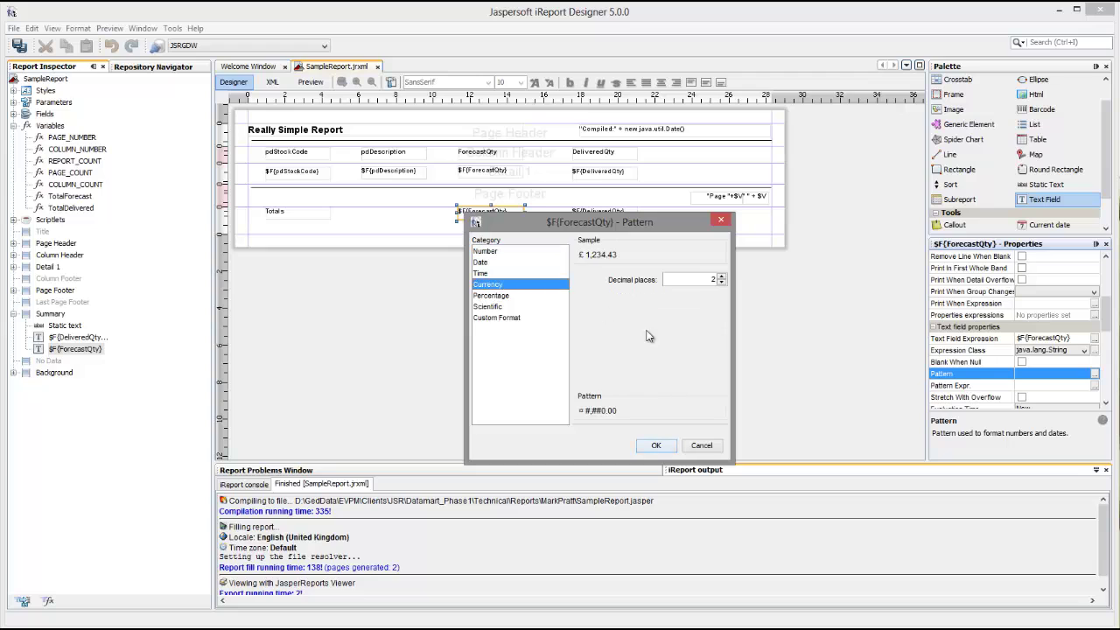
left_click(656, 445)
left_click(595, 217)
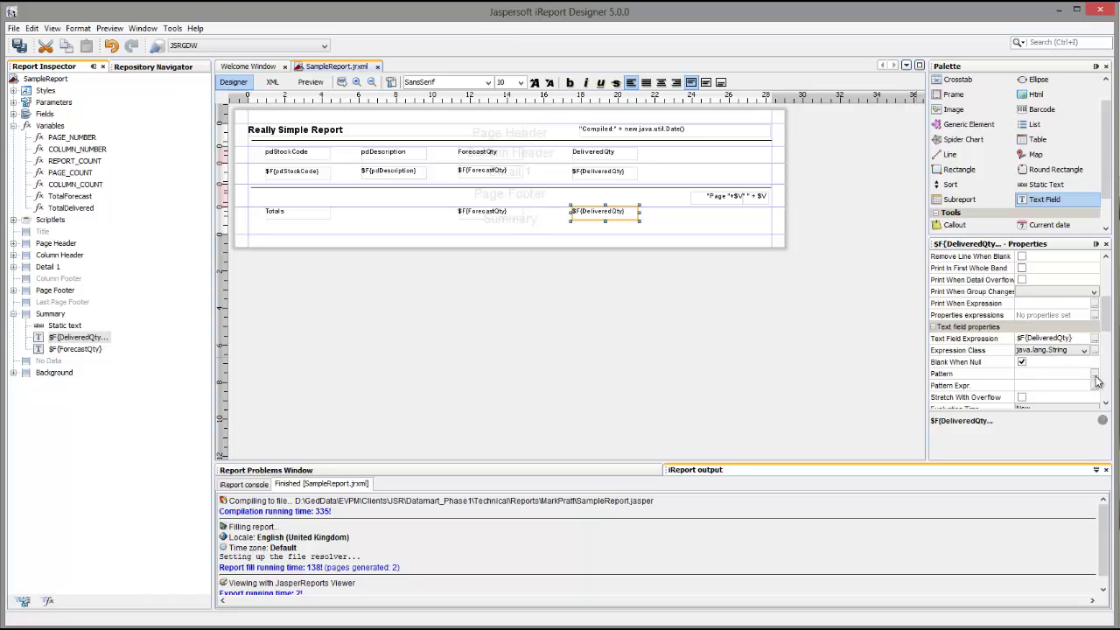
left_click(1093, 374)
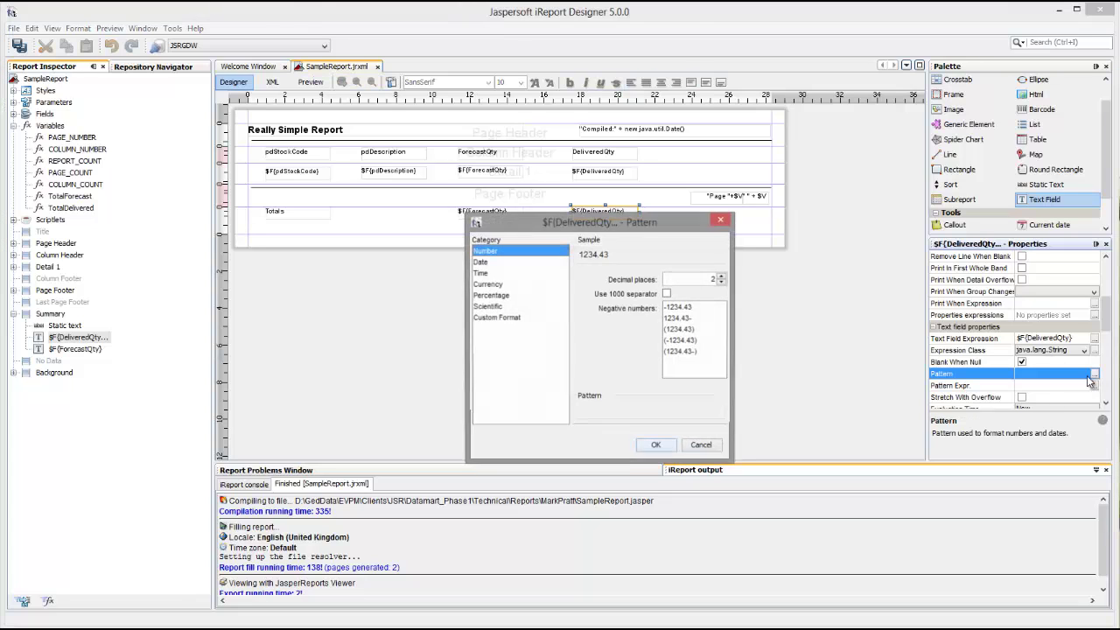
left_click(490, 290)
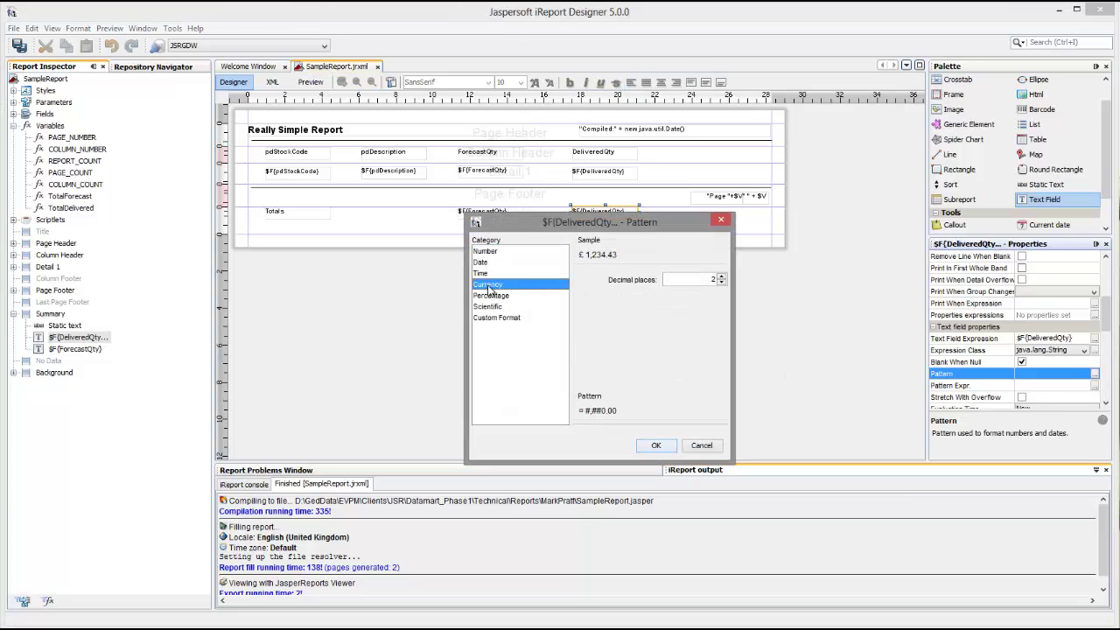
left_click(655, 446)
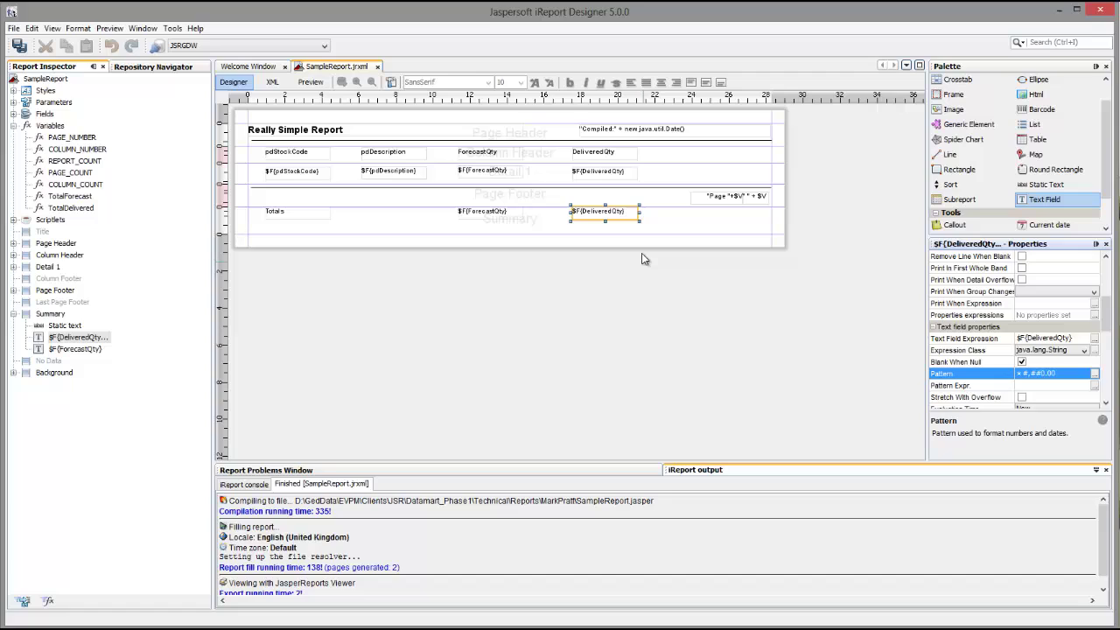
Step: Make both the ForecastQty and DeliveredQty Summary total fields bold
left_click(629, 226)
left_click(492, 213)
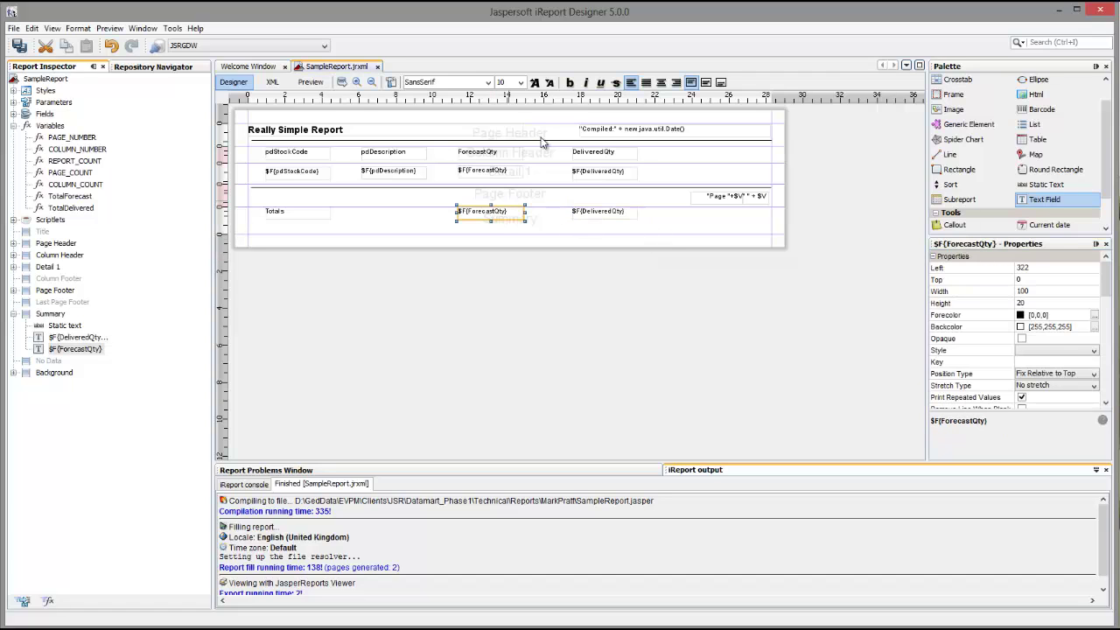
left_click(570, 82)
left_click(592, 215)
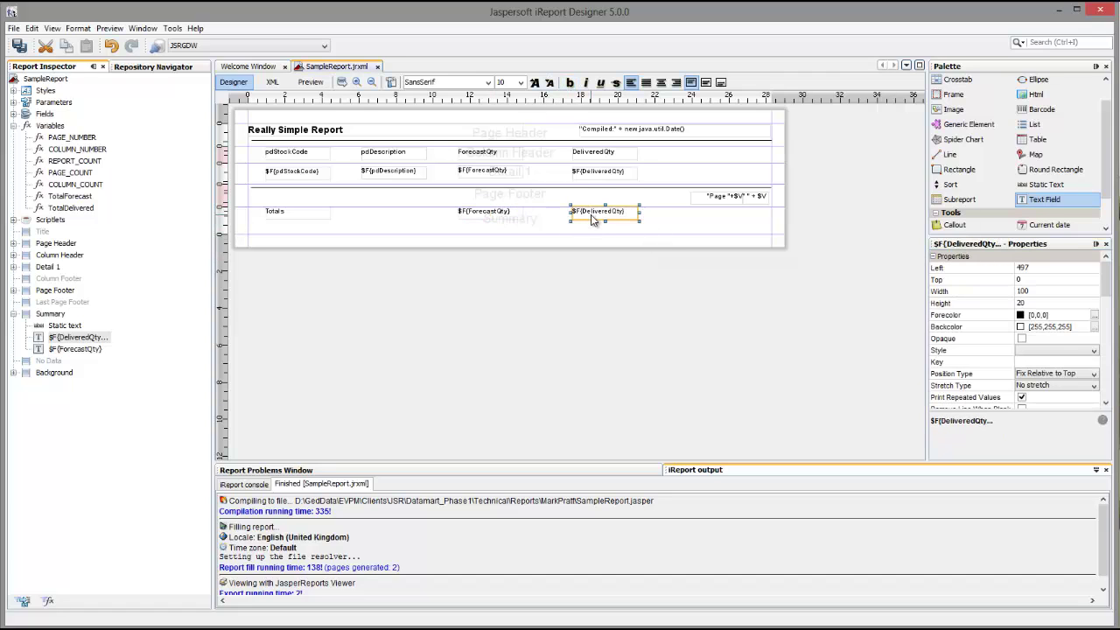
left_click(570, 82)
left_click(716, 224)
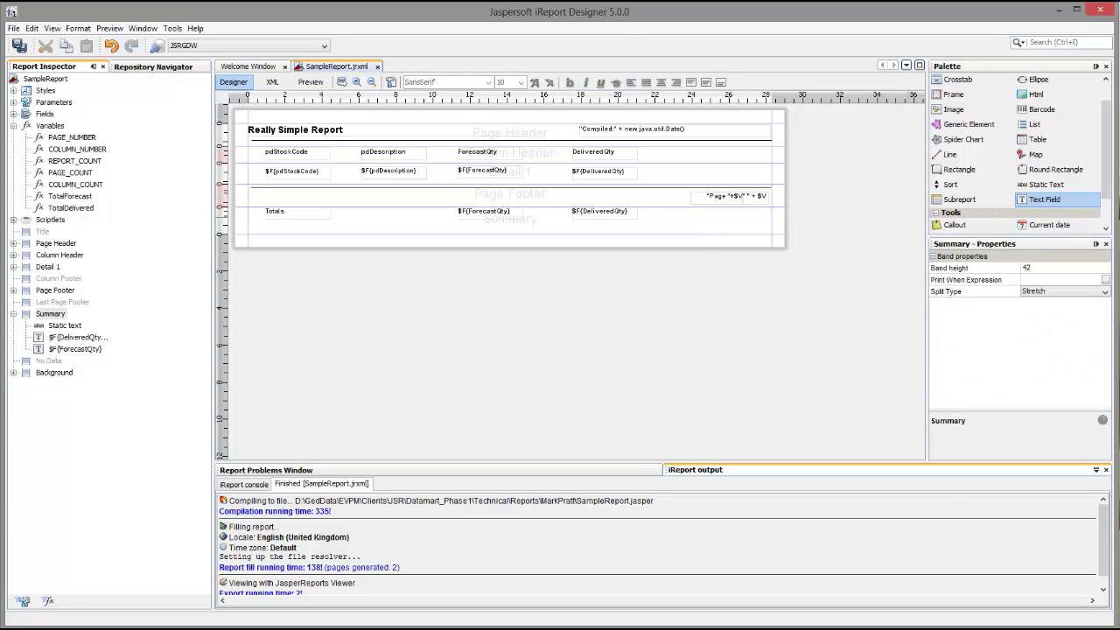
left_click(311, 83)
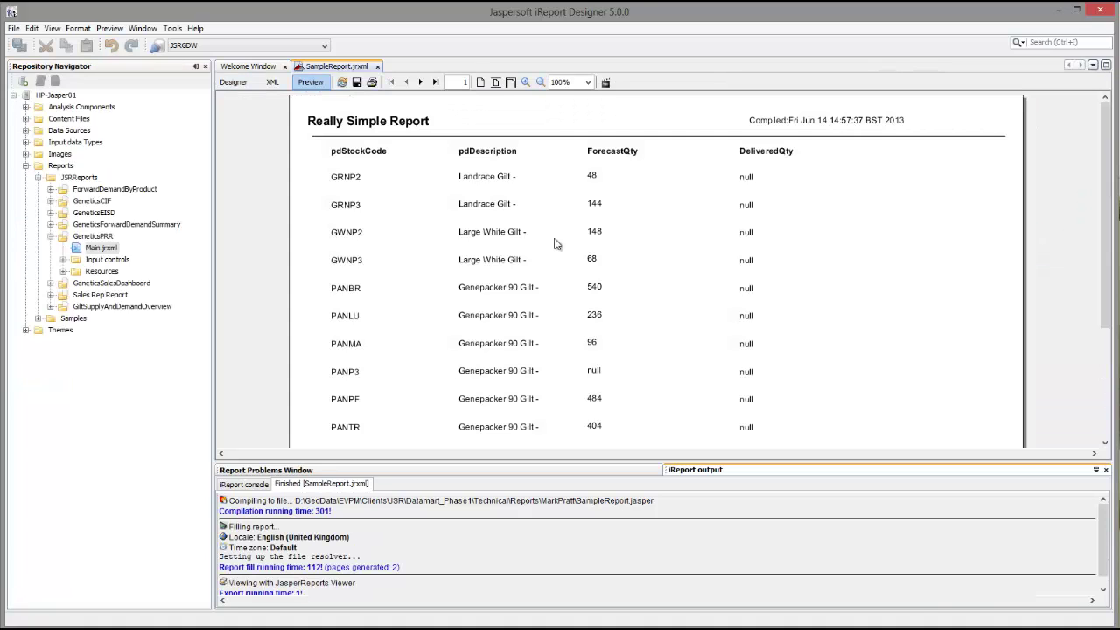
scroll(641, 290, "down", 5)
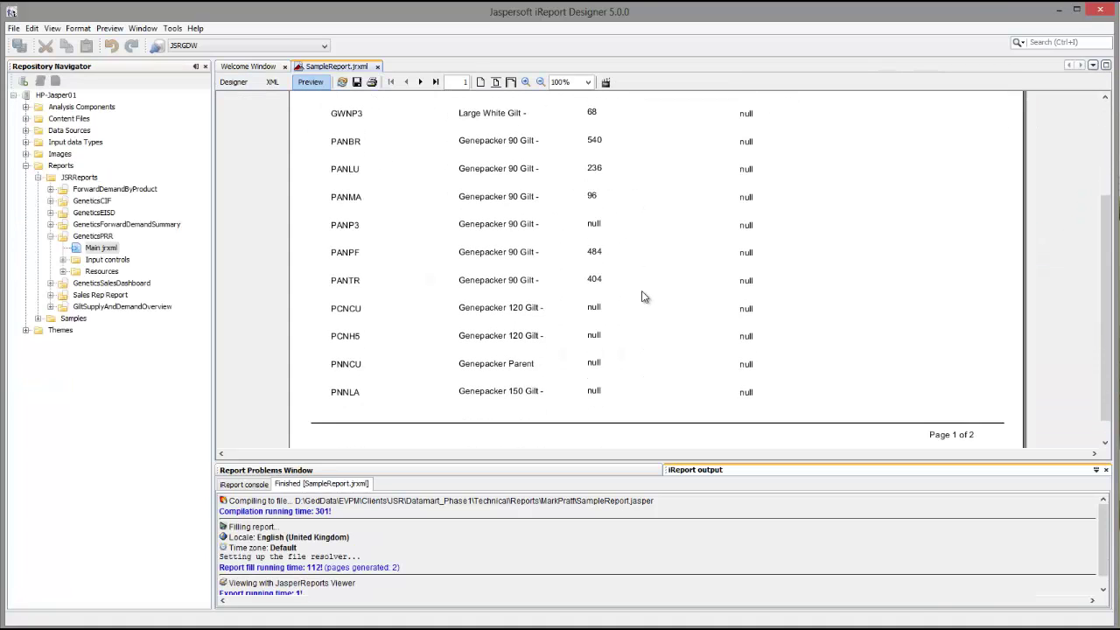
scroll(641, 291, "down", 1)
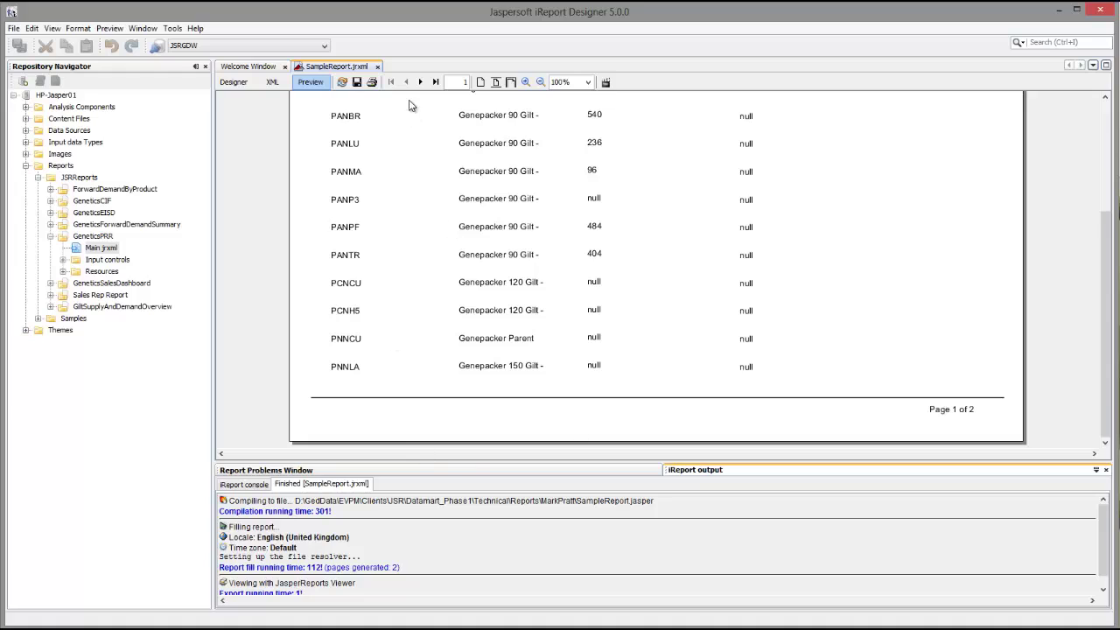
left_click(436, 82)
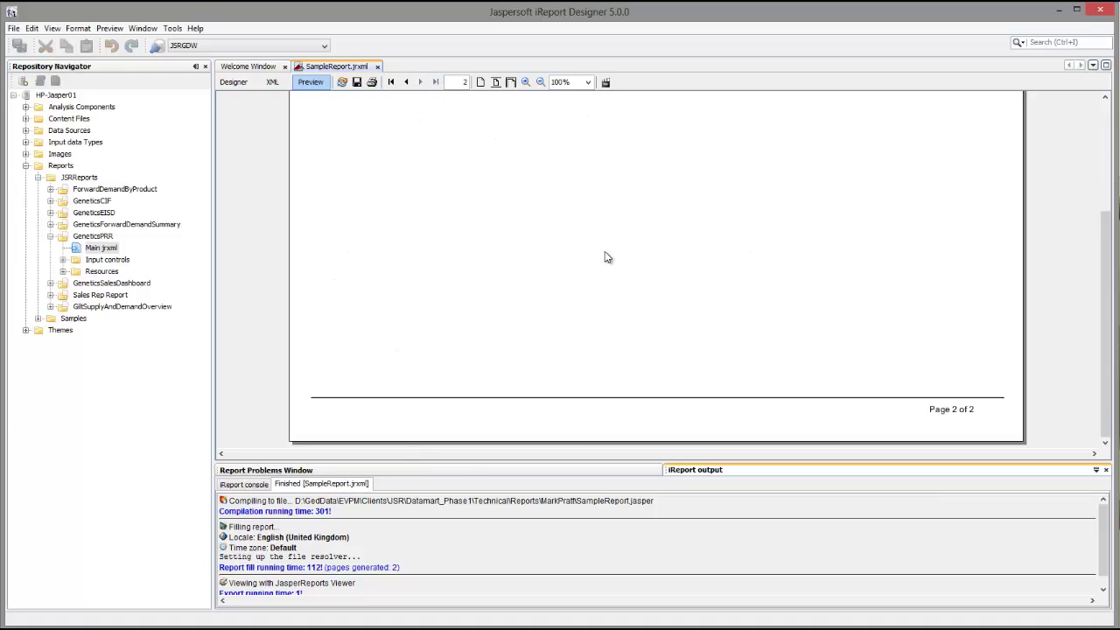
scroll(608, 257, "up", 10)
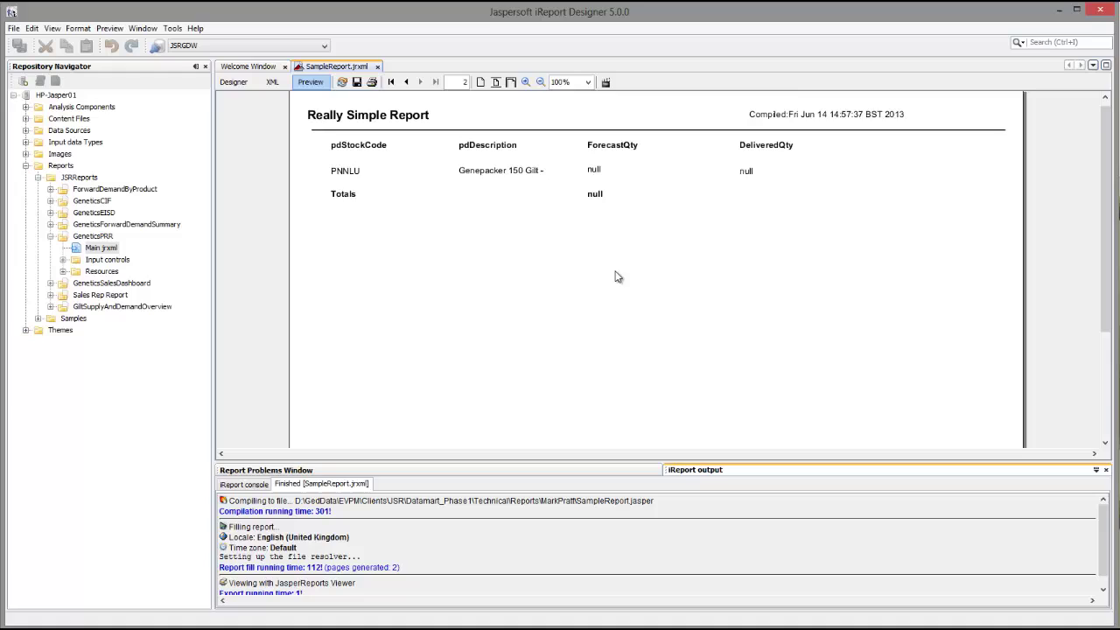
scroll(617, 276, "up", 1)
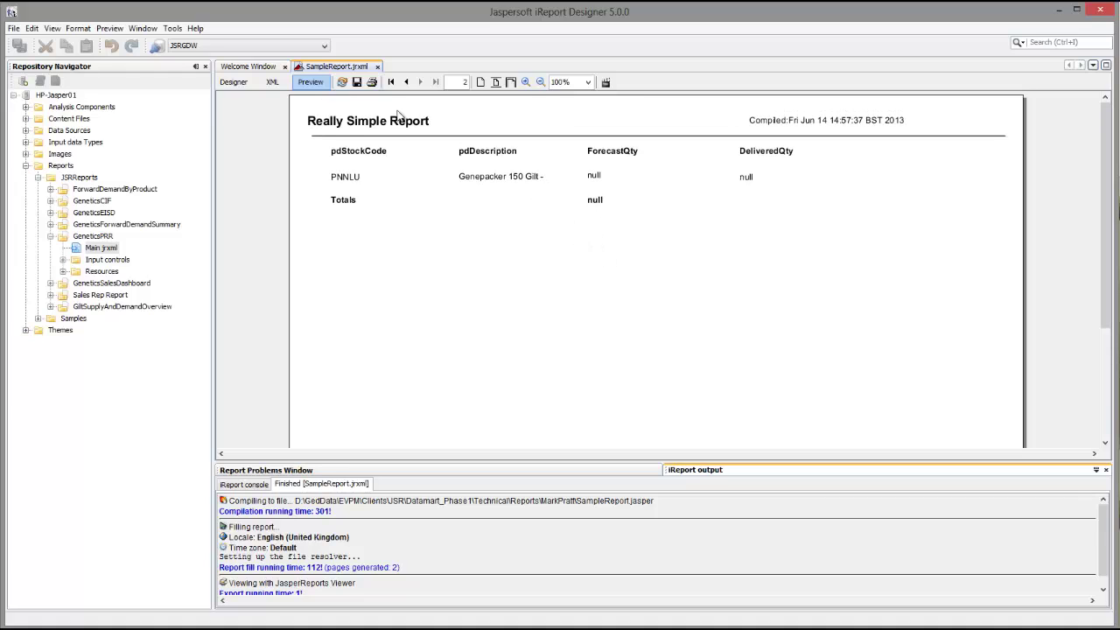
left_click(238, 82)
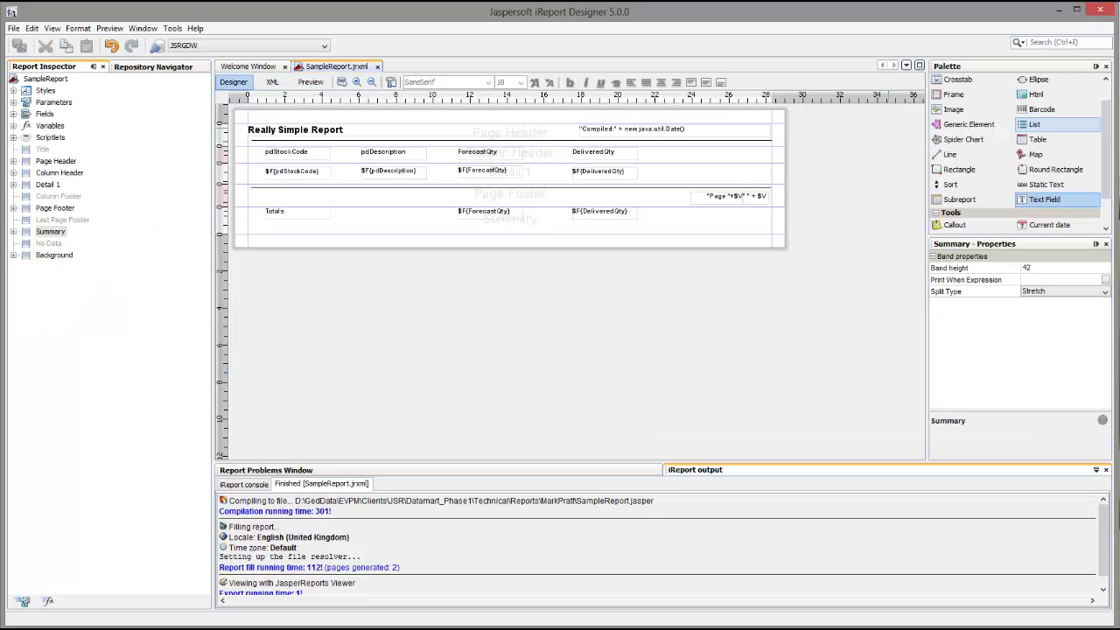
left_click(317, 84)
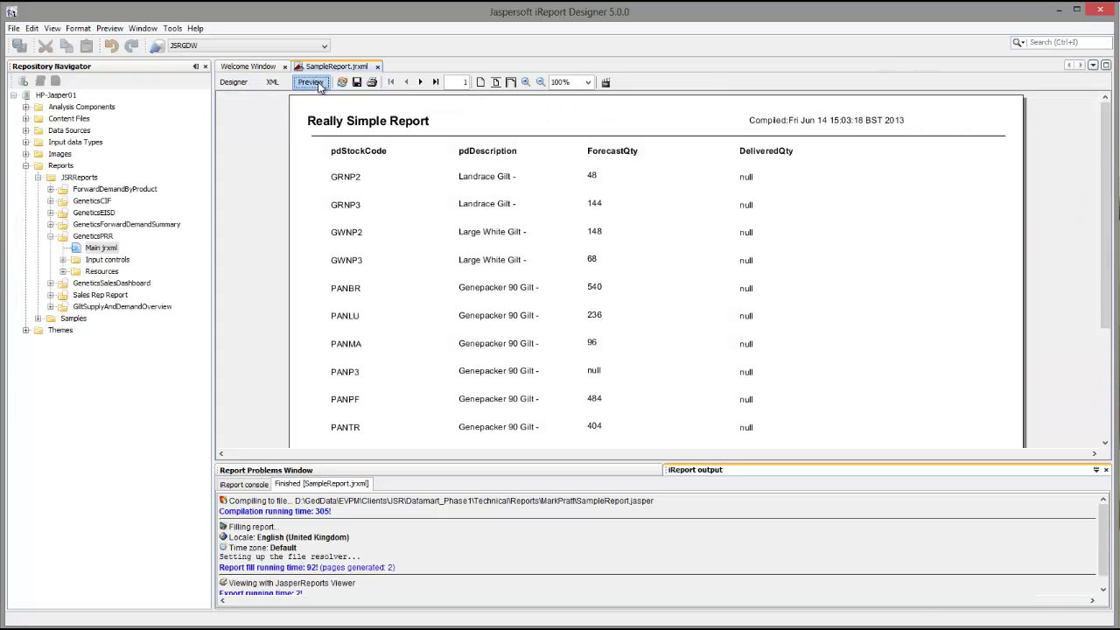
left_click(435, 84)
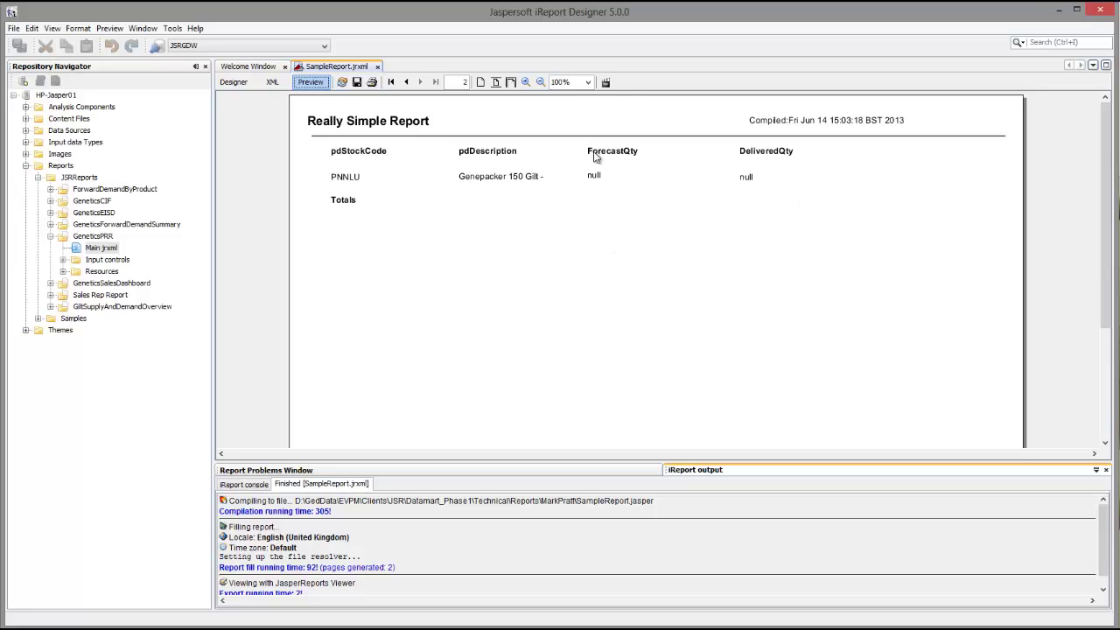
left_click(234, 83)
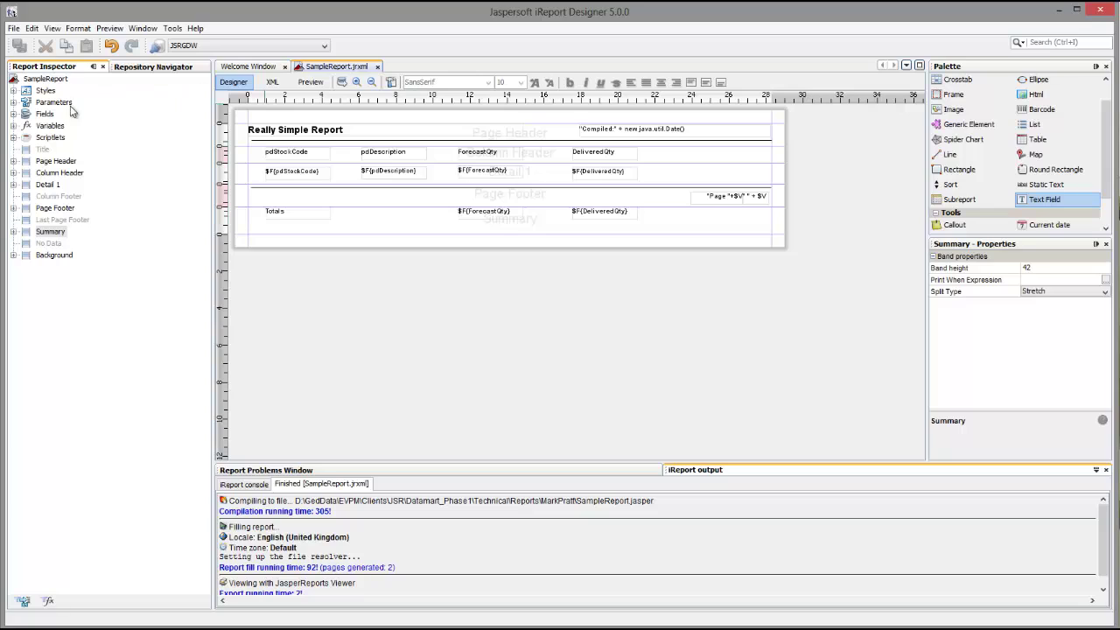
Step: Set the TotalForecast variable's expression to $F{ForecastQty}
left_click(13, 126)
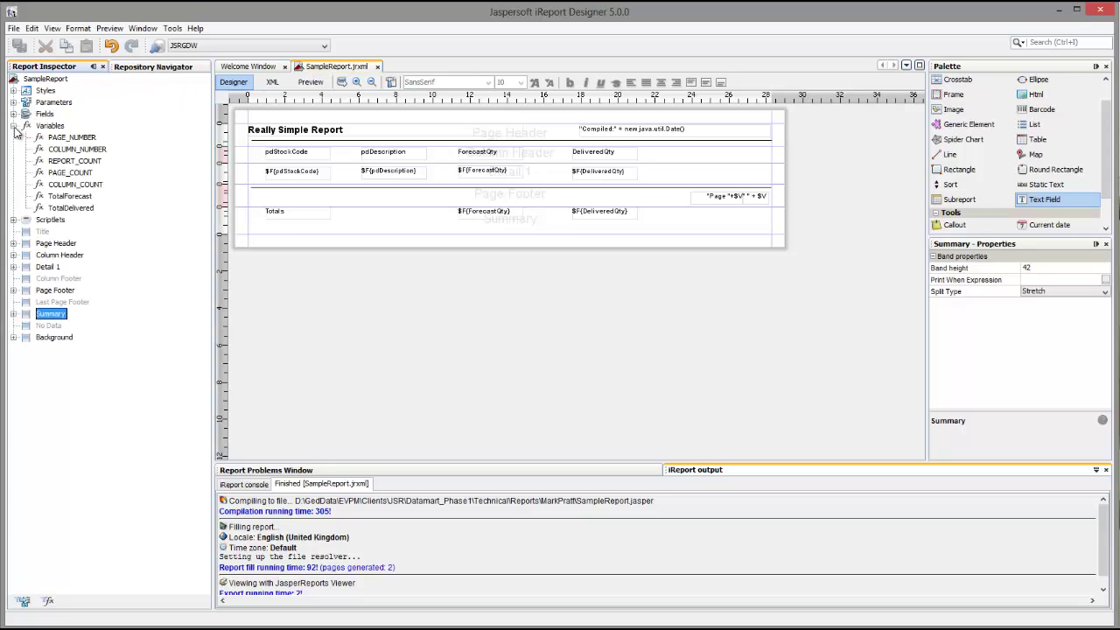
left_click(70, 196)
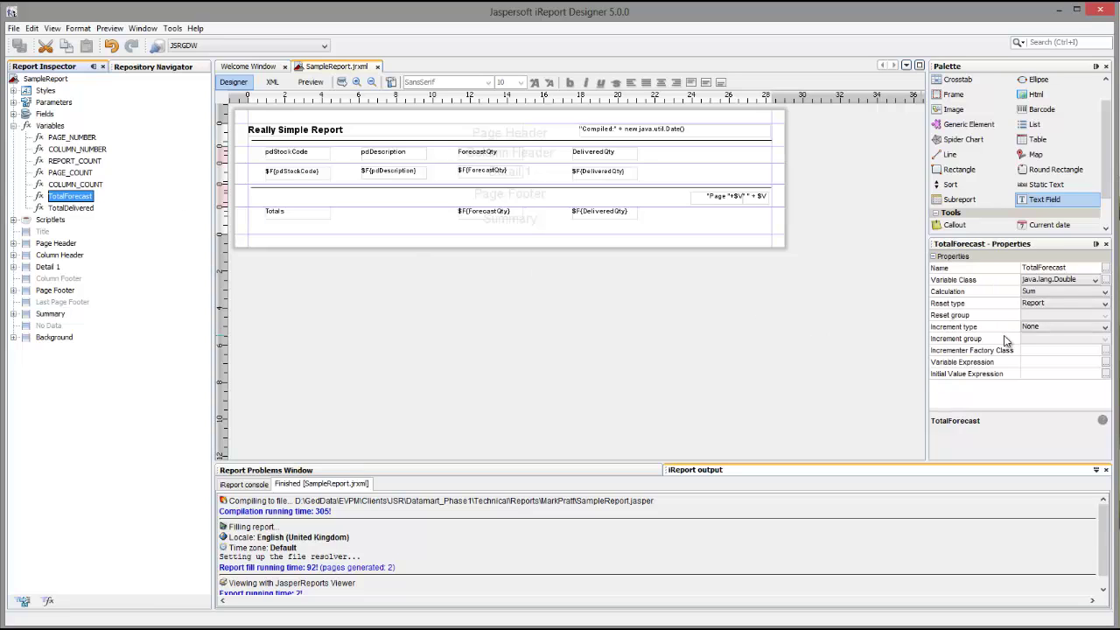
left_click(1083, 362)
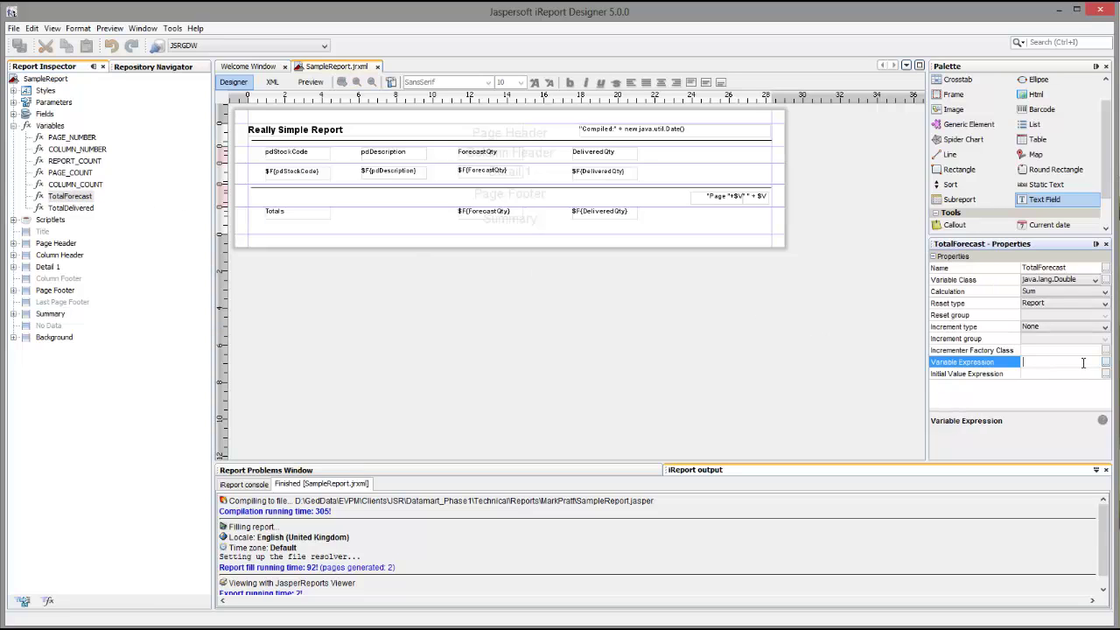
left_click(1106, 362)
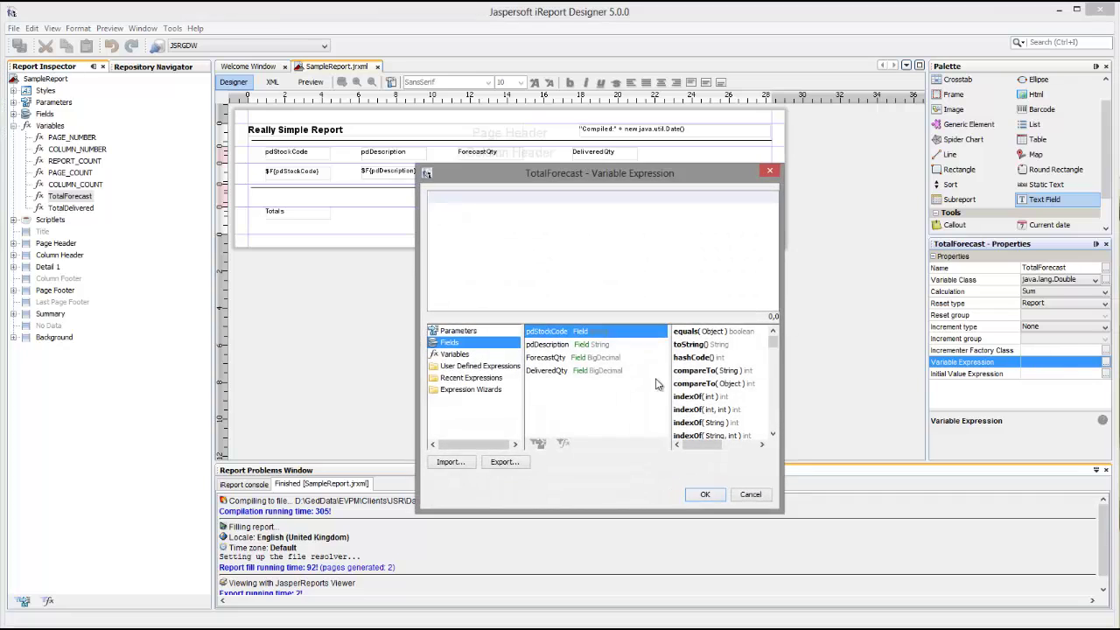
left_click(563, 358)
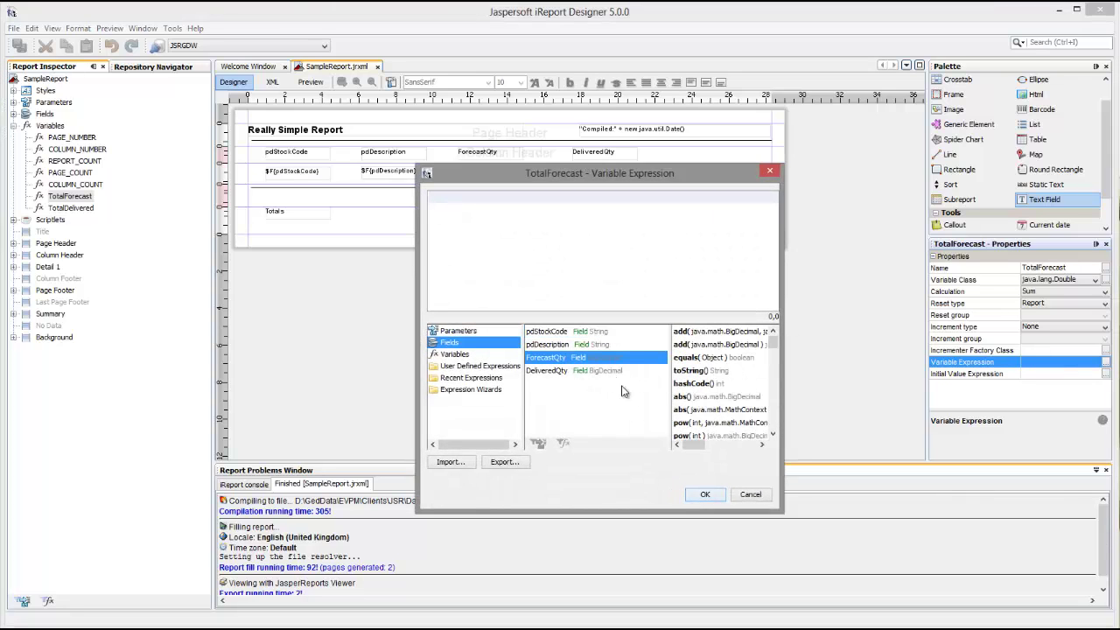
double_click(546, 360)
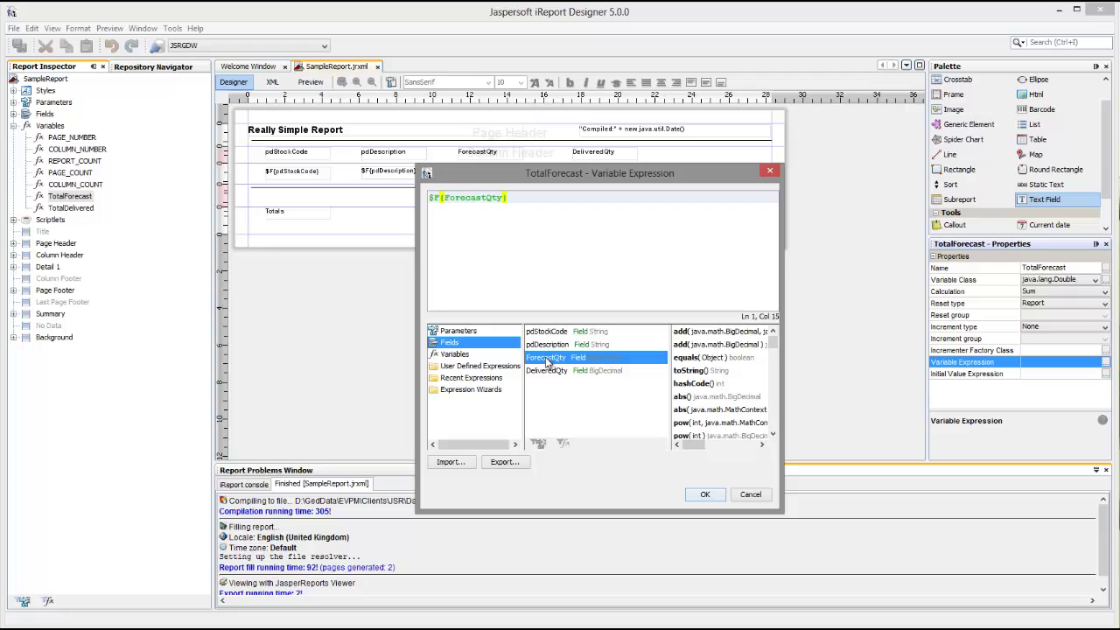
left_click(704, 494)
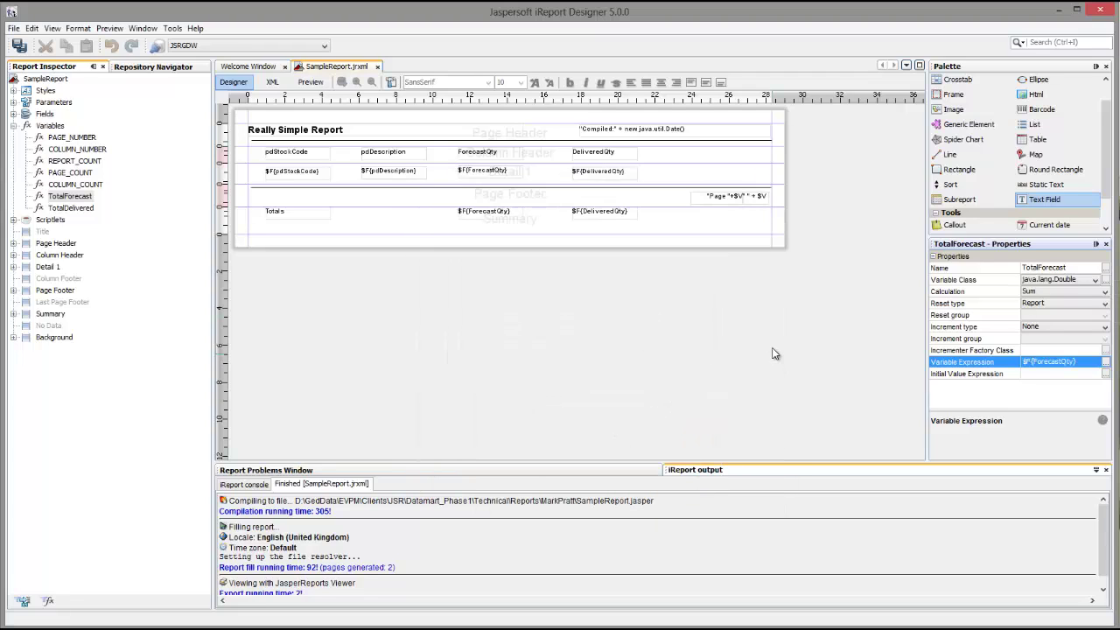
Step: Set TotalDelivered's expression to $F{DeliveredQty} and check the last page of the preview
left_click(72, 208)
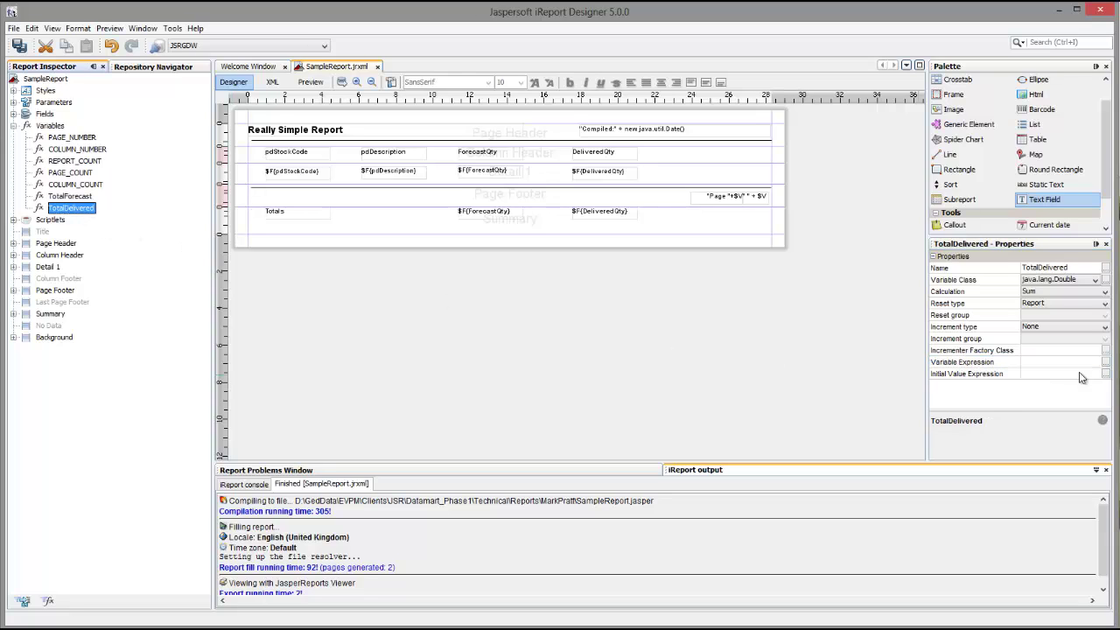
left_click(988, 362)
left_click(1103, 364)
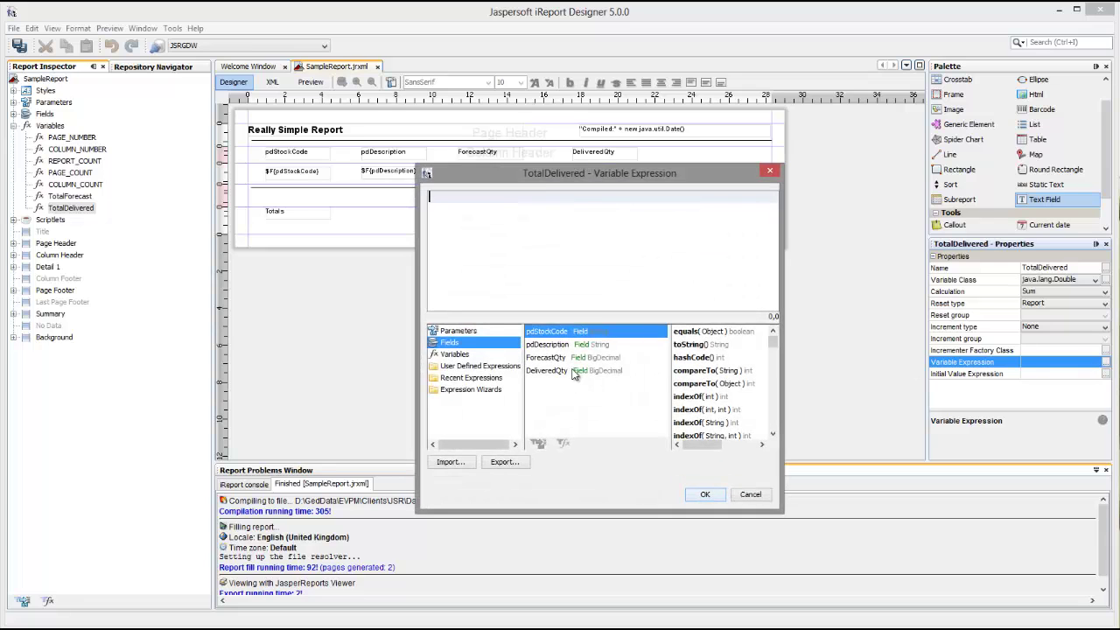
left_click(573, 374)
double_click(573, 374)
left_click(704, 494)
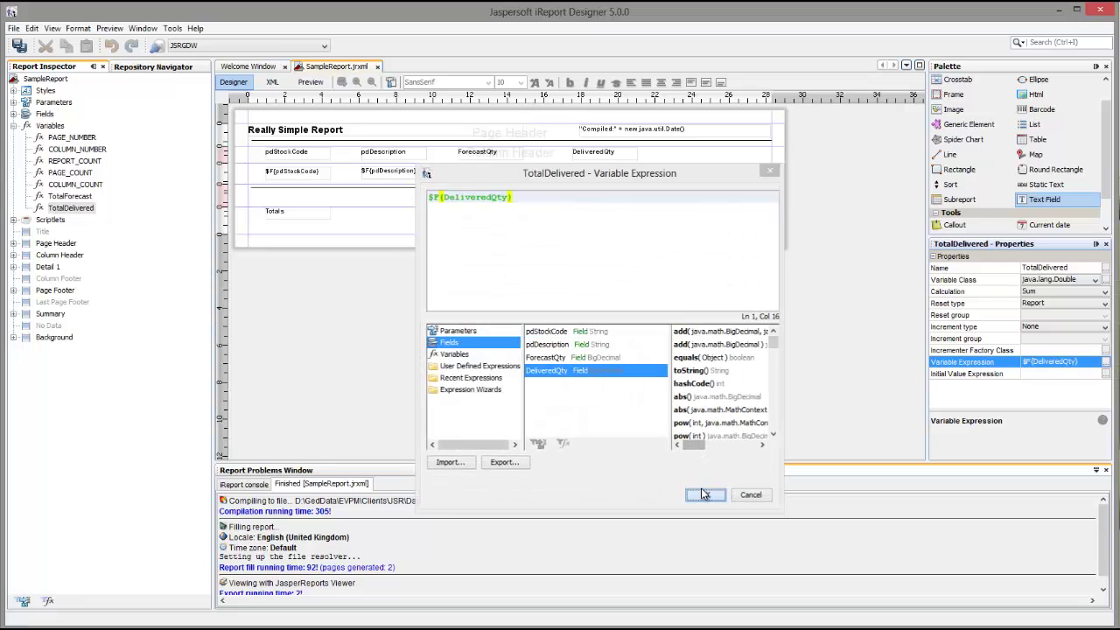
left_click(310, 81)
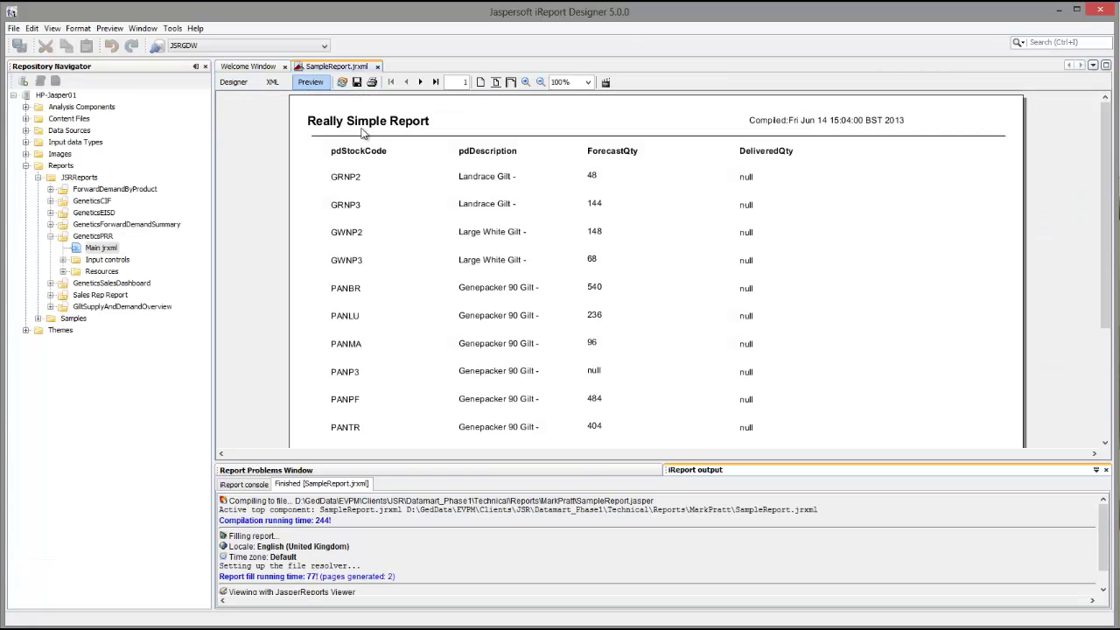
left_click(435, 81)
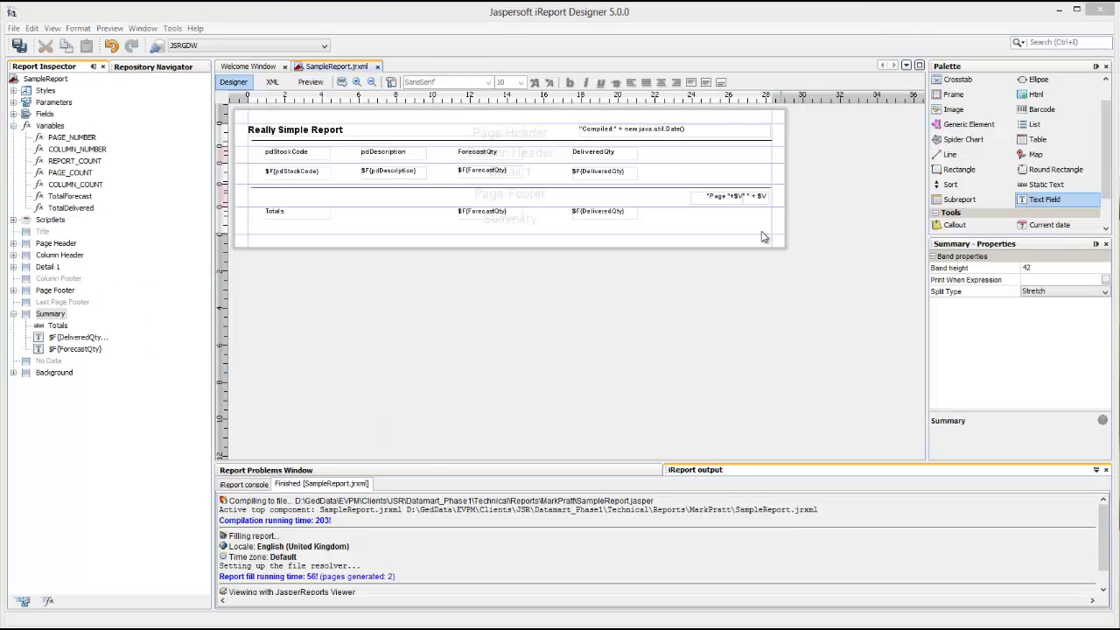
Step: Replace the forecast Summary field's expression with the variable $V{TotalForecast}
left_click(514, 215)
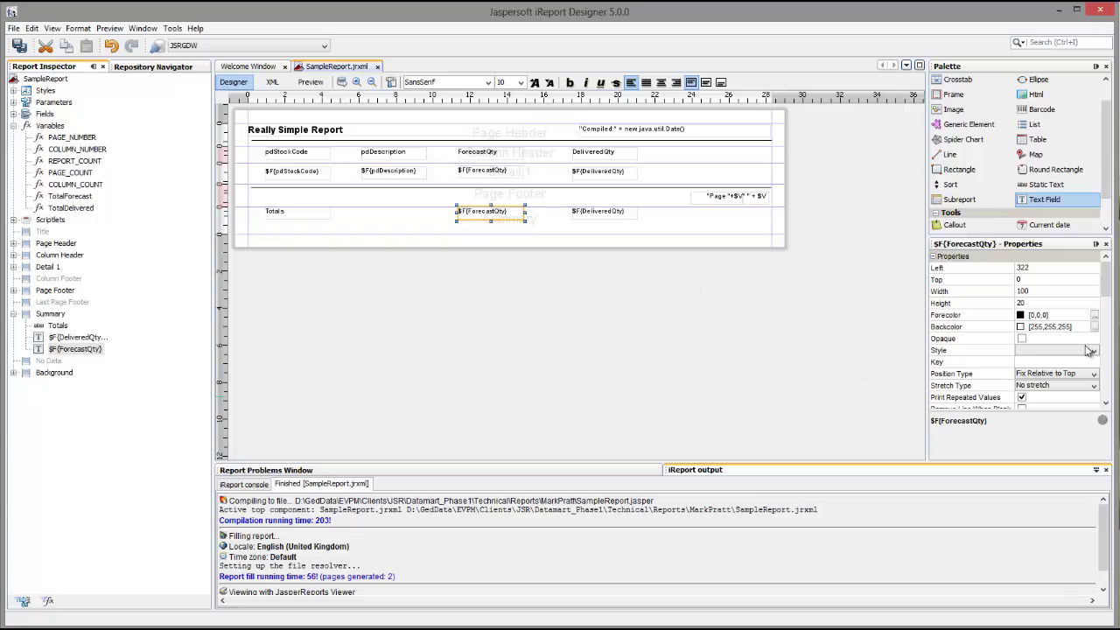
left_click(1108, 385)
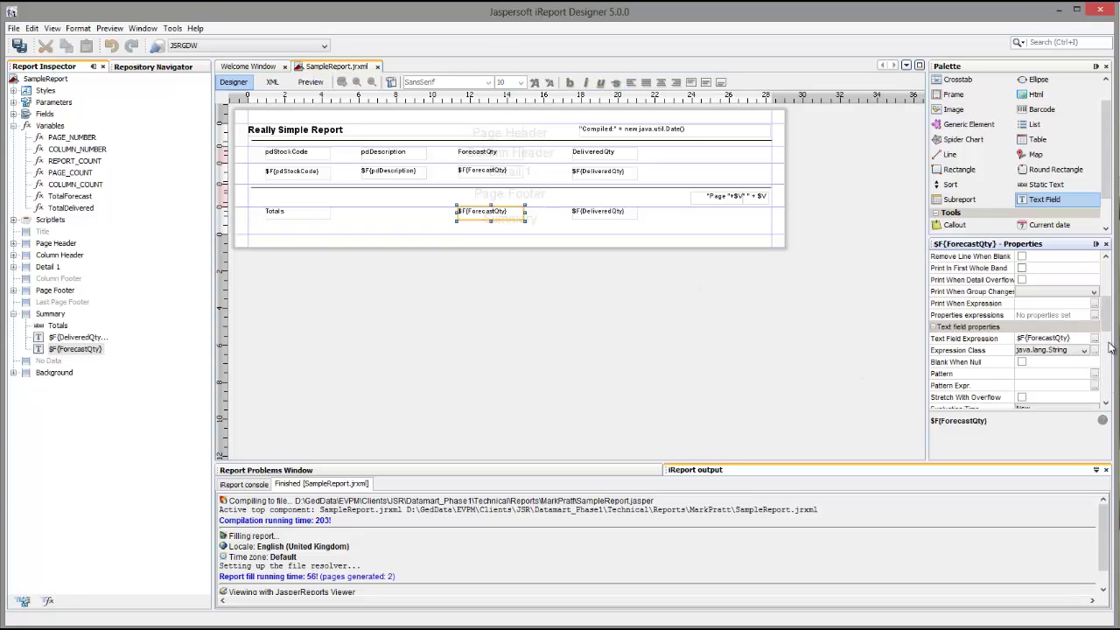
left_click(1094, 339)
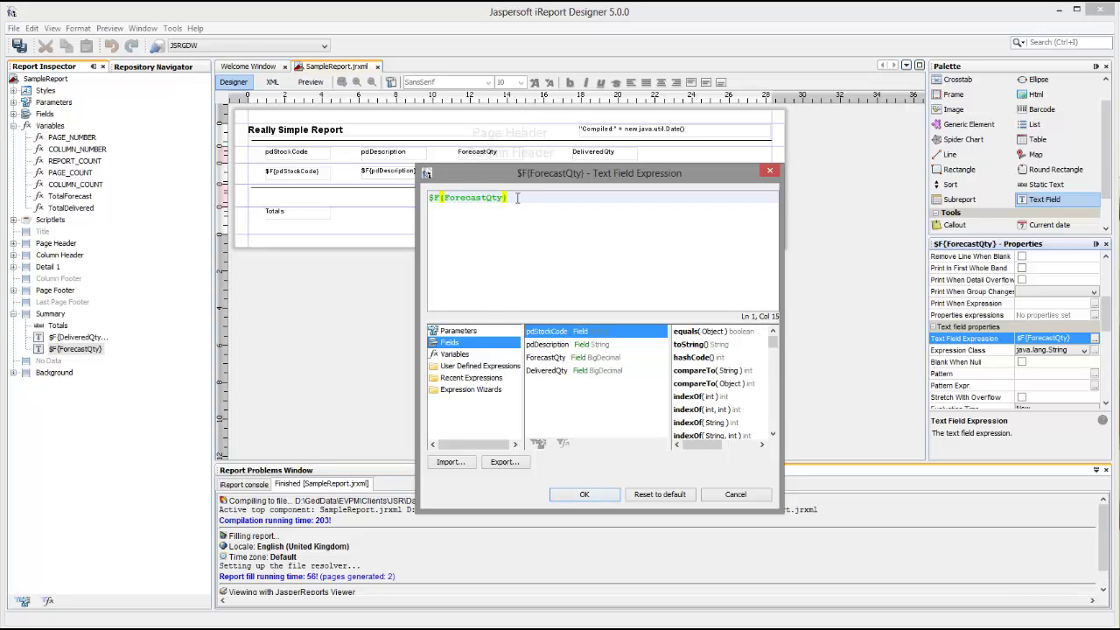
left_click_drag(517, 197, 428, 198)
left_click(454, 353)
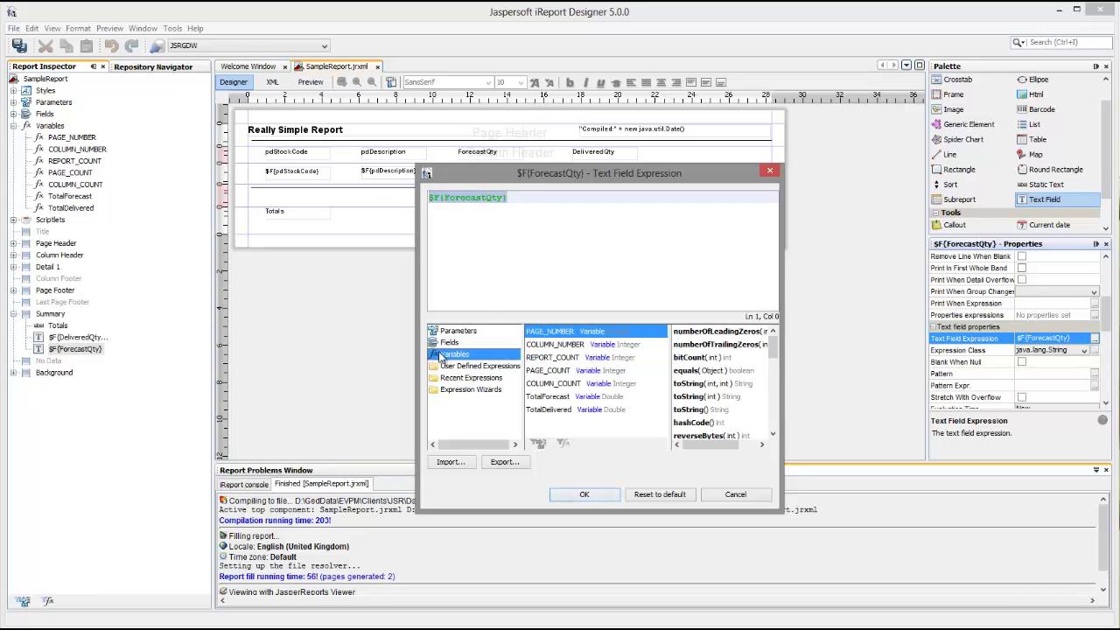
double_click(552, 398)
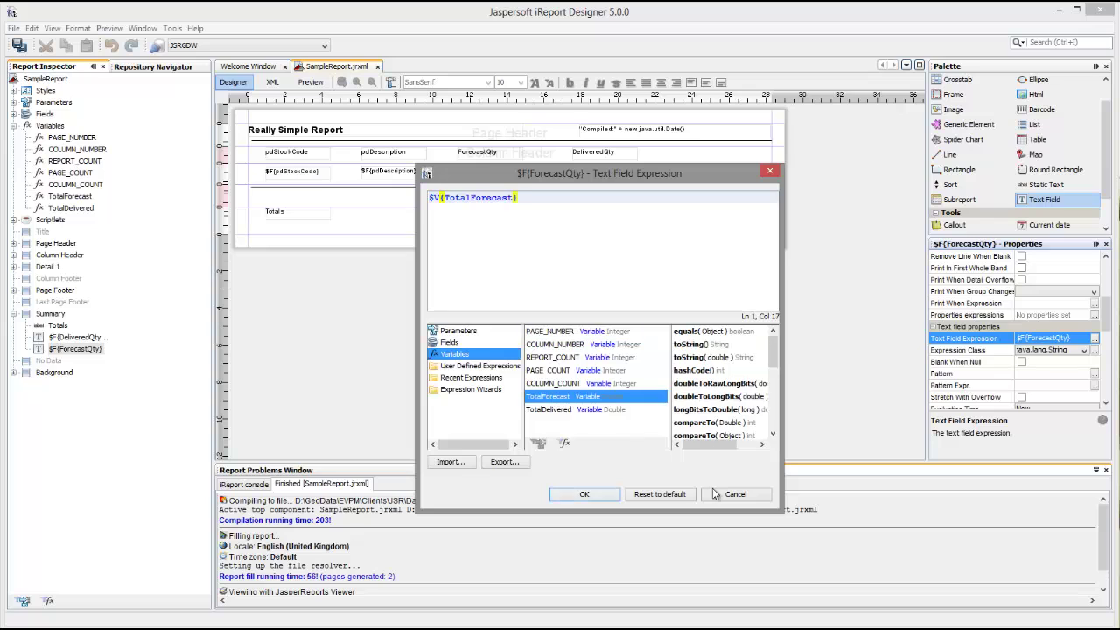
left_click(586, 495)
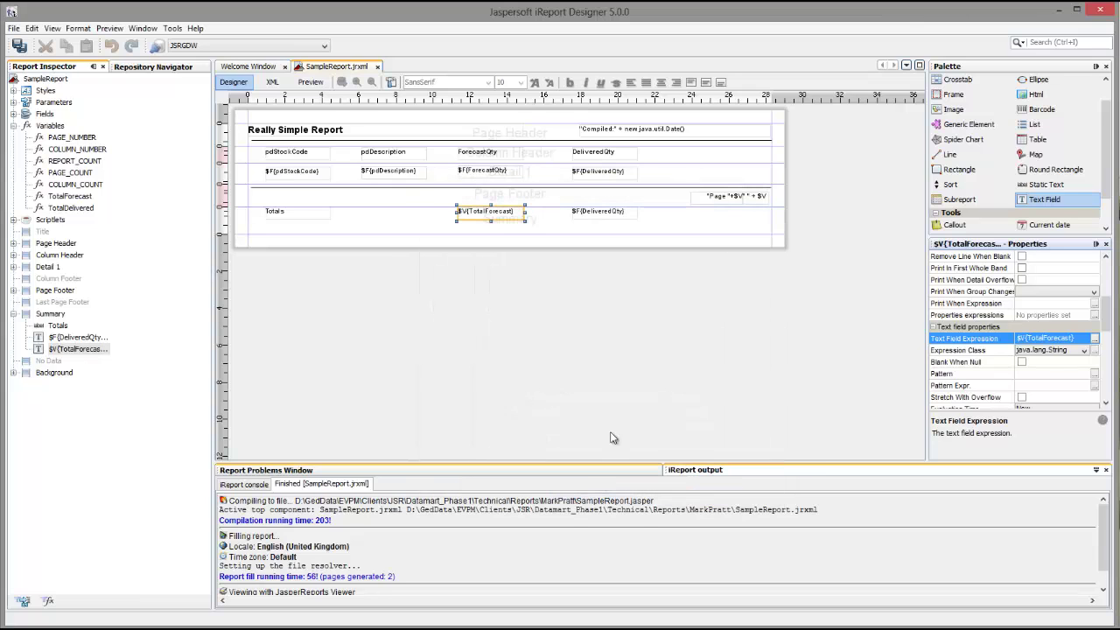
Step: Replace the delivered Summary field's expression with the variable $V{TotalDelivered}
left_click(602, 214)
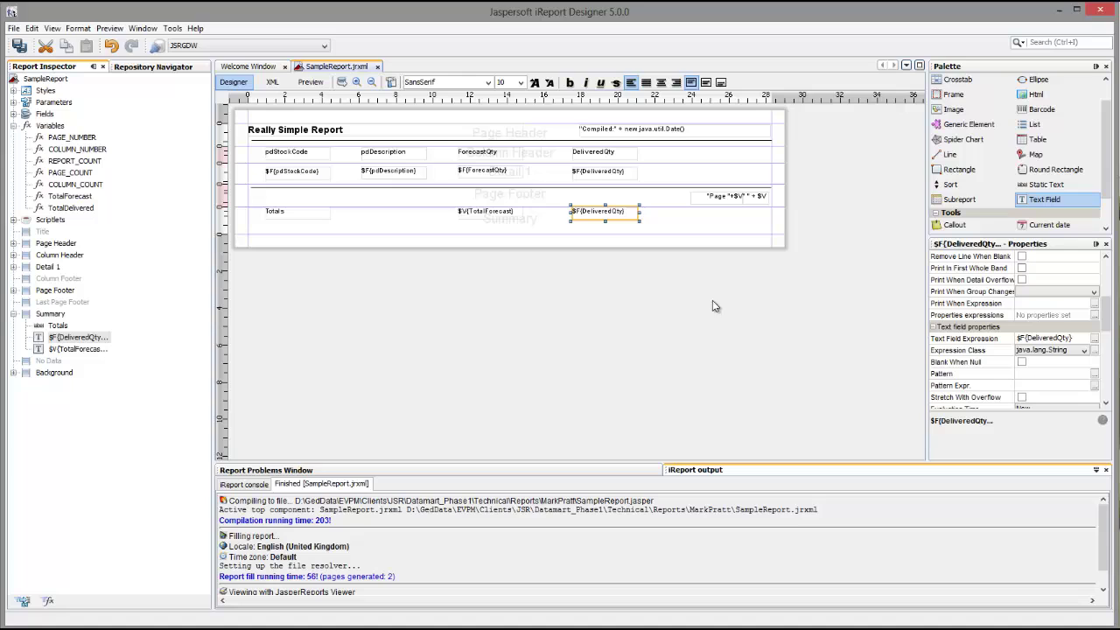
left_click(1092, 338)
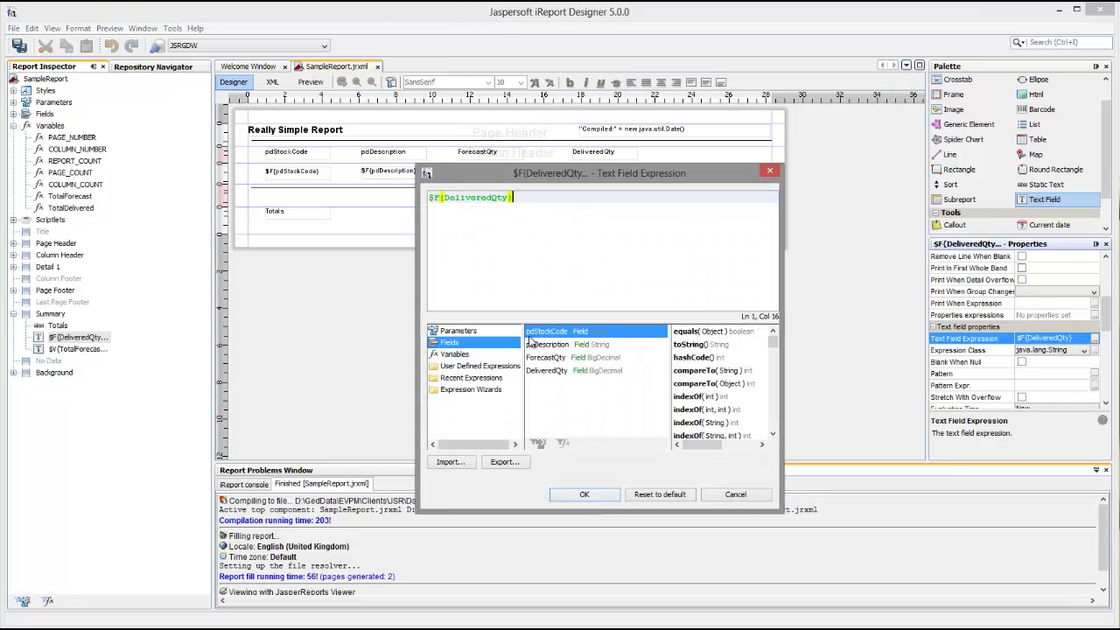
left_click_drag(529, 202, 428, 198)
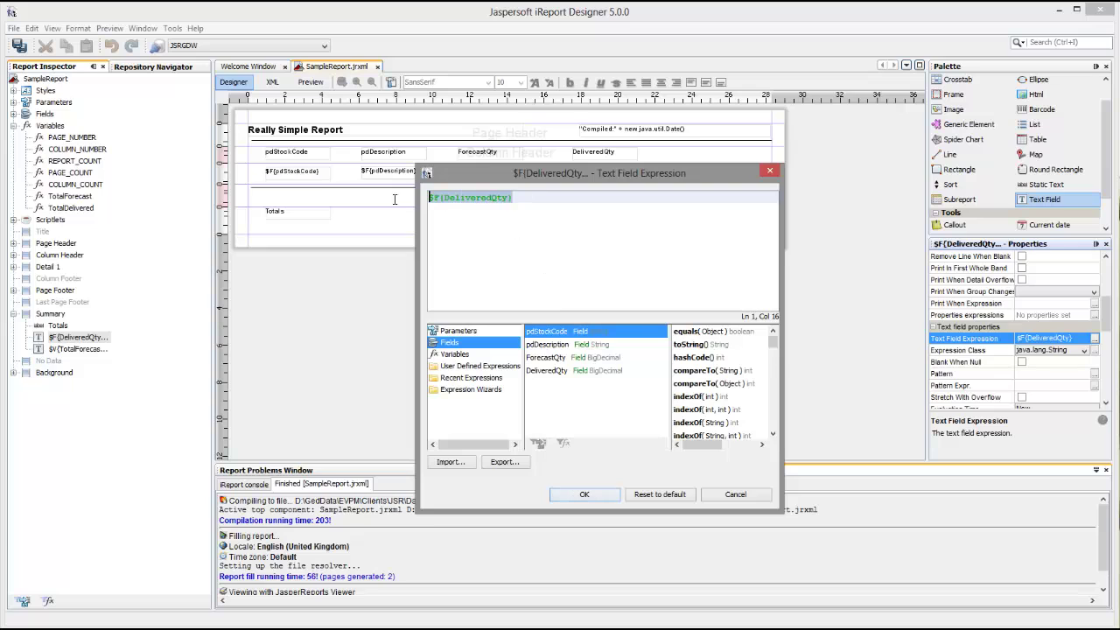
left_click(454, 354)
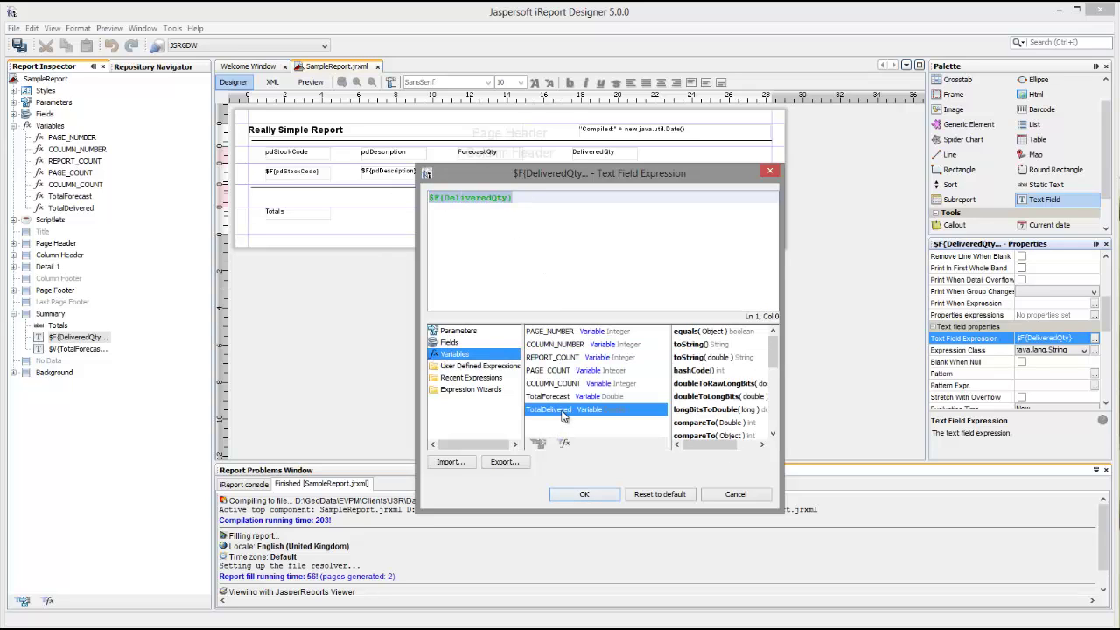
double_click(549, 410)
left_click(585, 495)
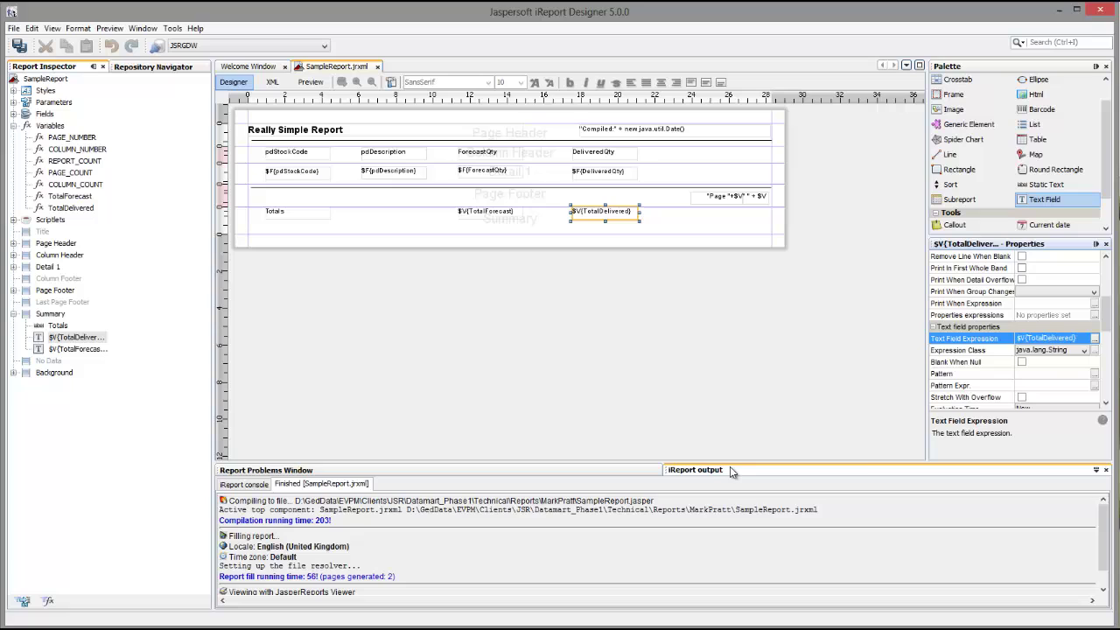
left_click(723, 363)
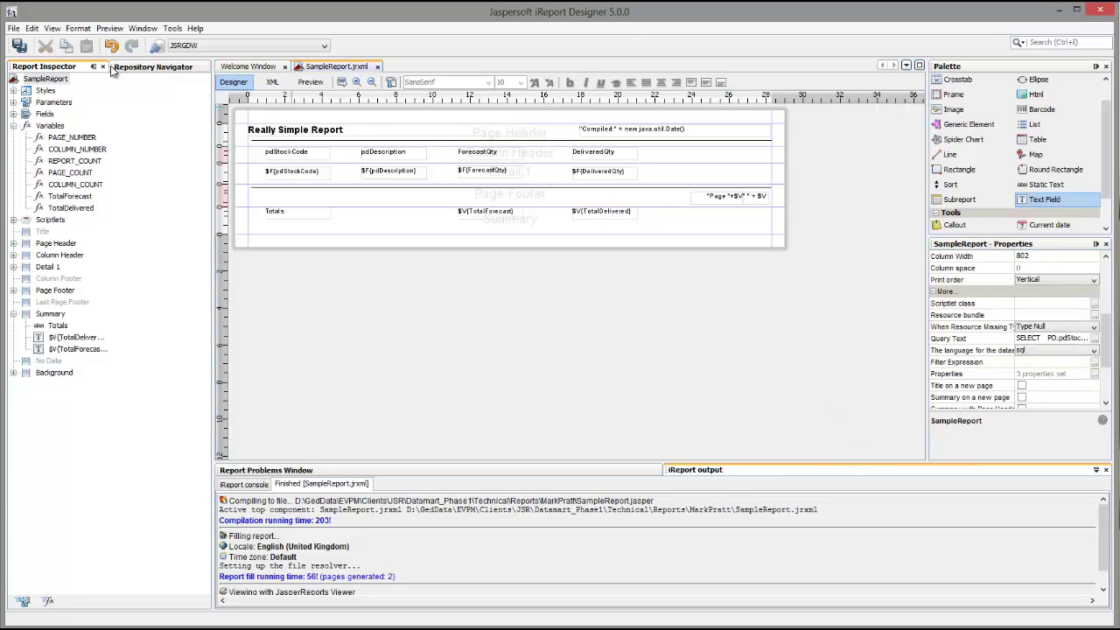
left_click(310, 82)
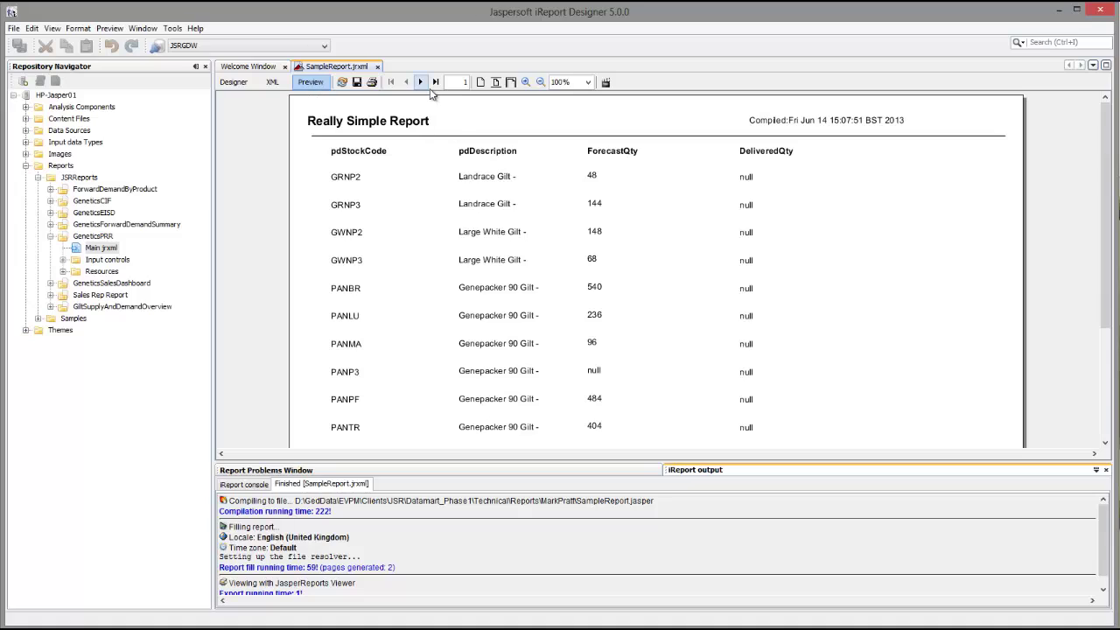
left_click(435, 82)
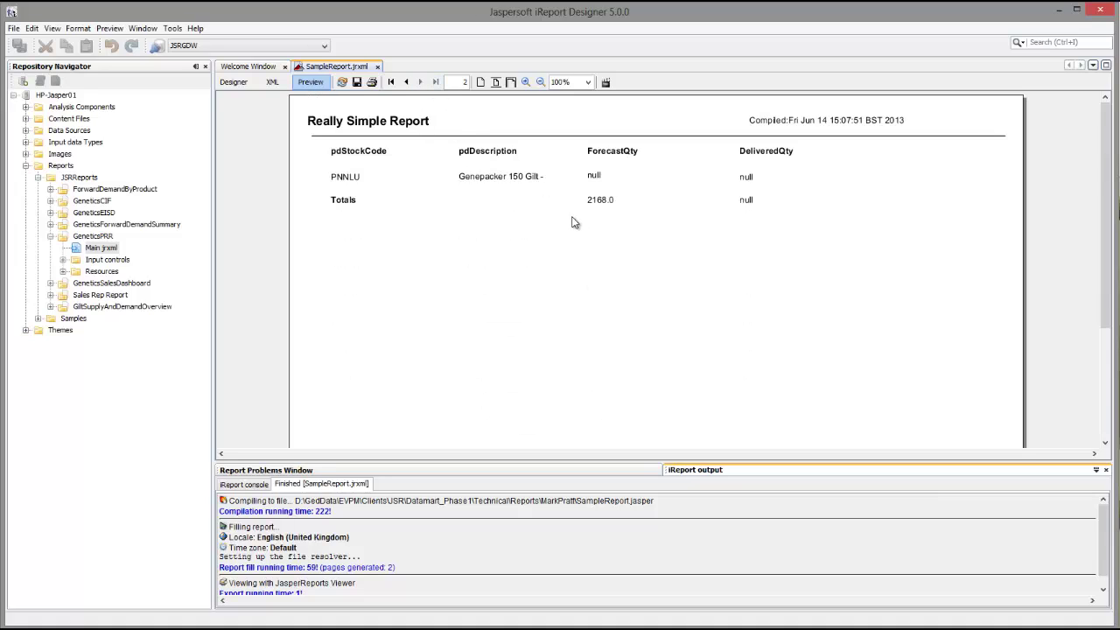
left_click(391, 81)
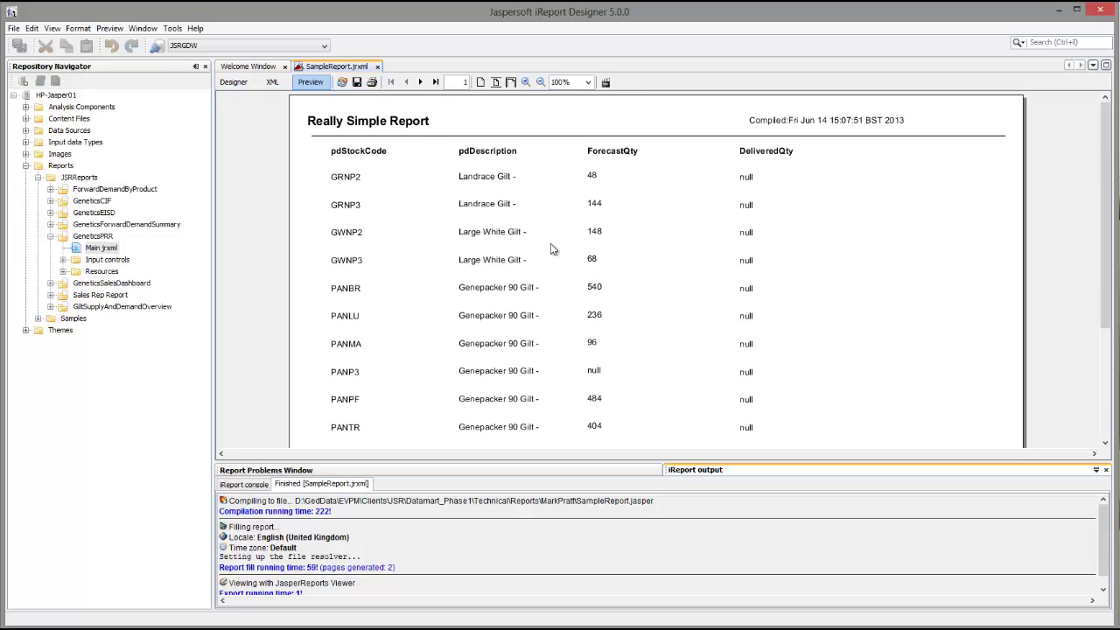
left_click(234, 81)
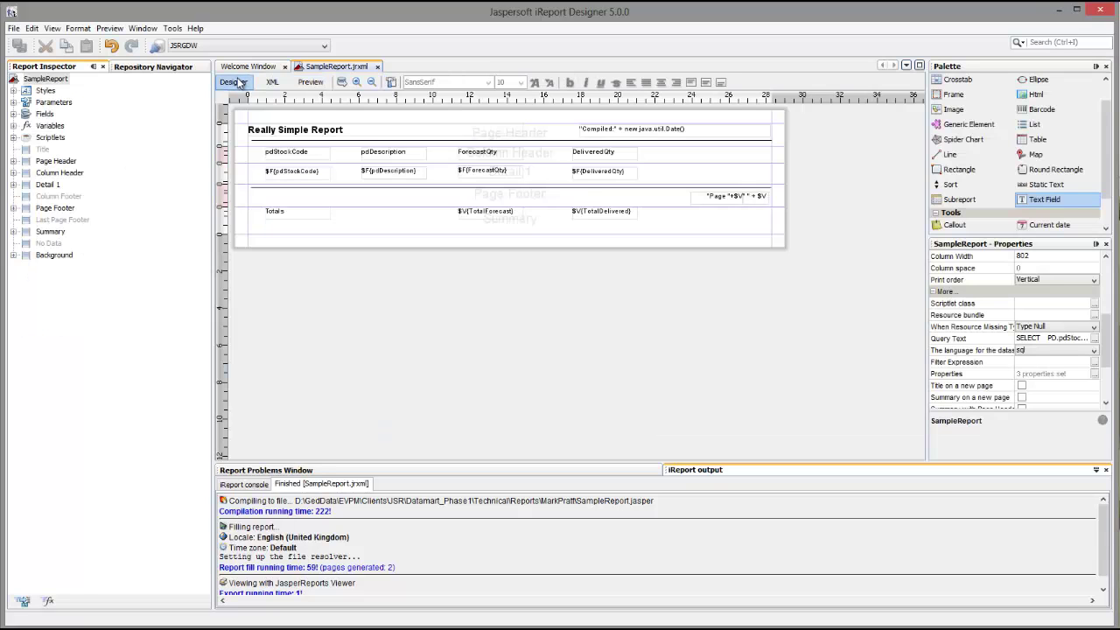